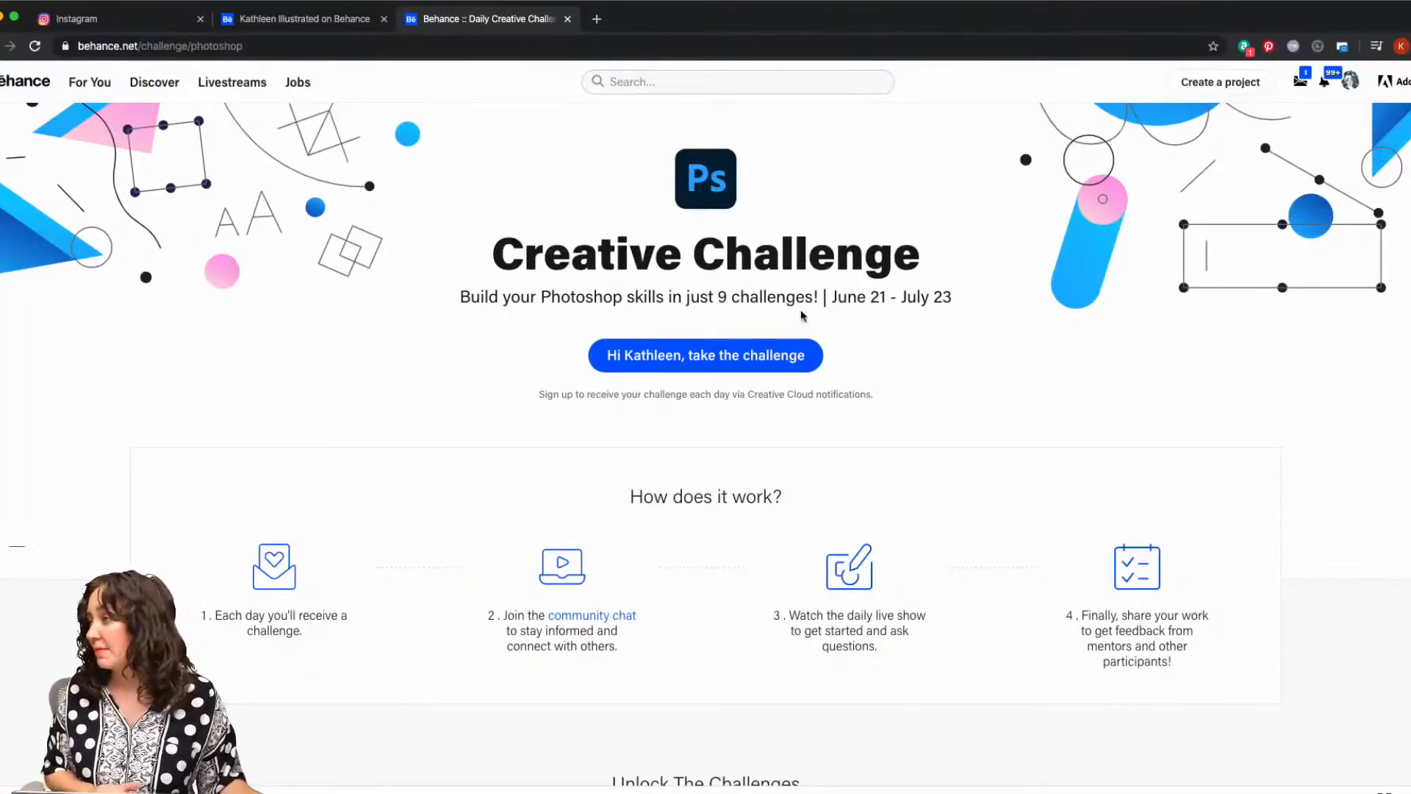
- Review the Photoshop Creative Challenge page, including how it works and the challenge unlock dates
scroll(691, 397, "down", 1)
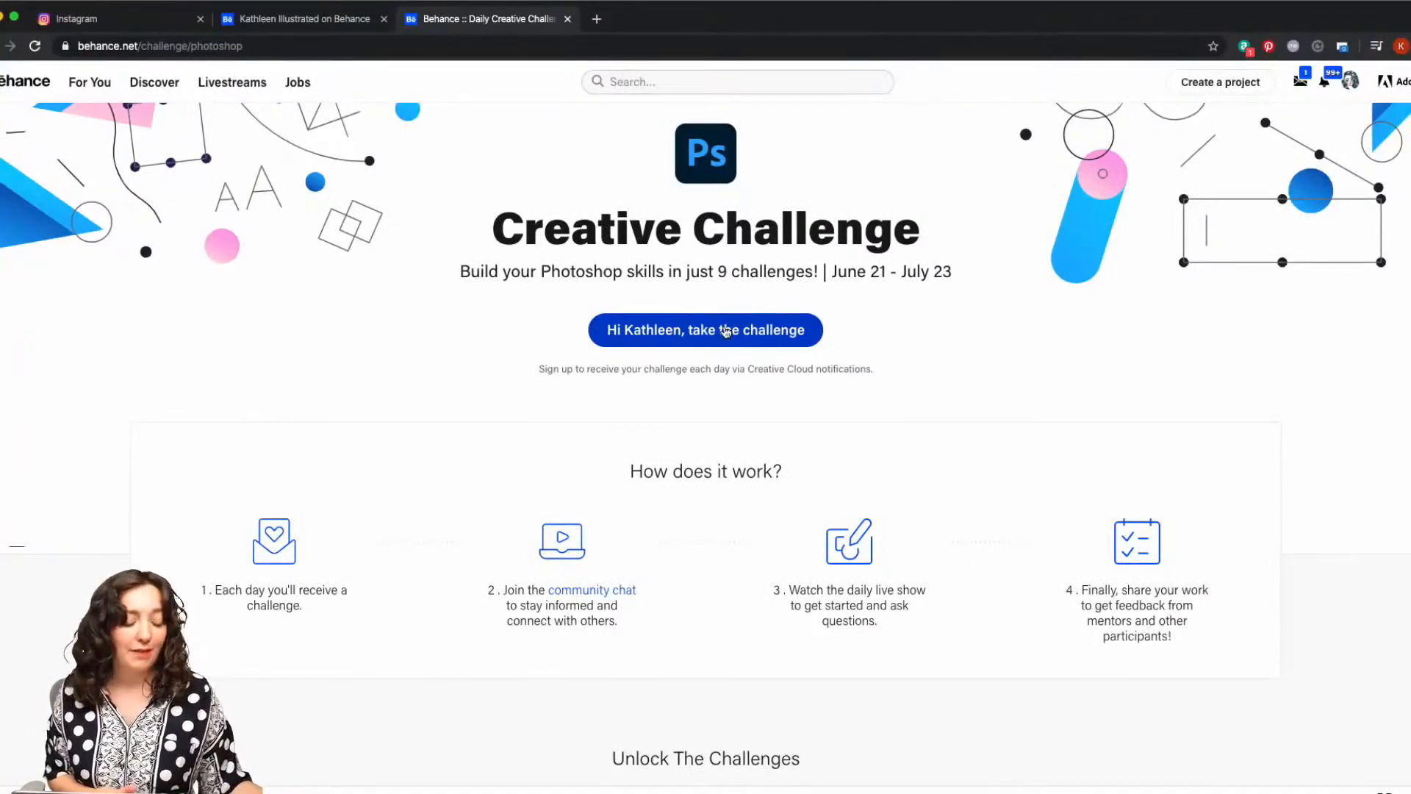
scroll(725, 330, "down", 4)
scroll(726, 331, "down", 4)
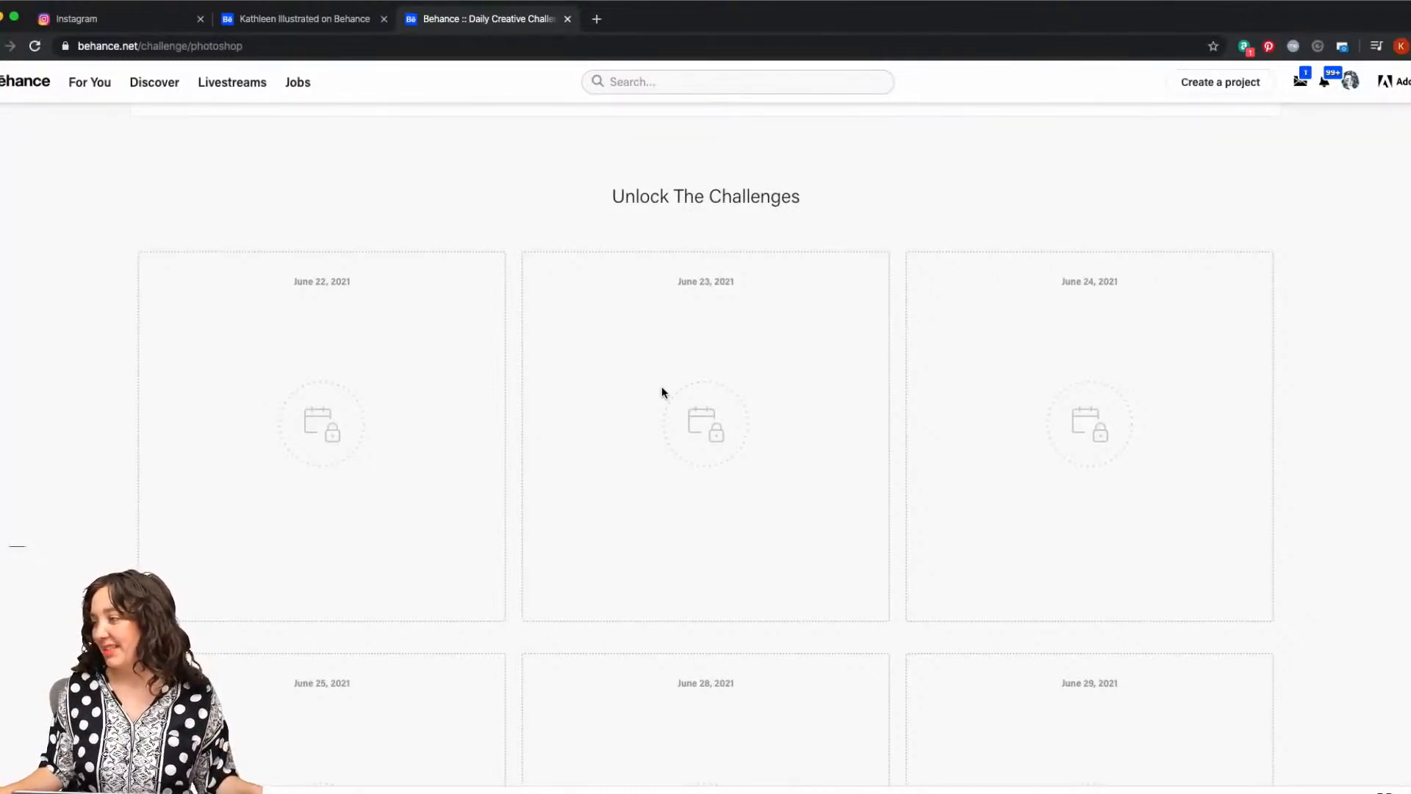
scroll(661, 322, "up", 8)
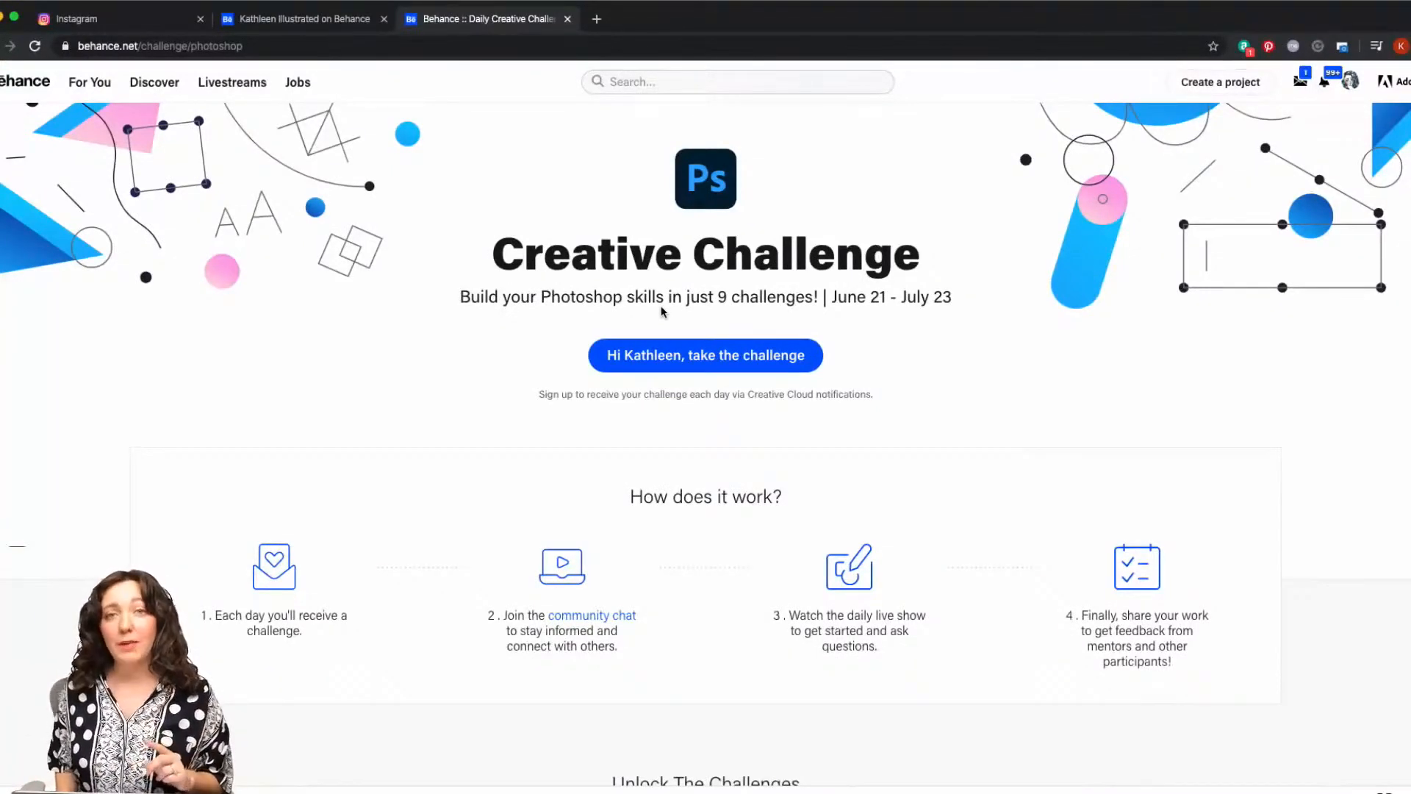
scroll(661, 311, "down", 7)
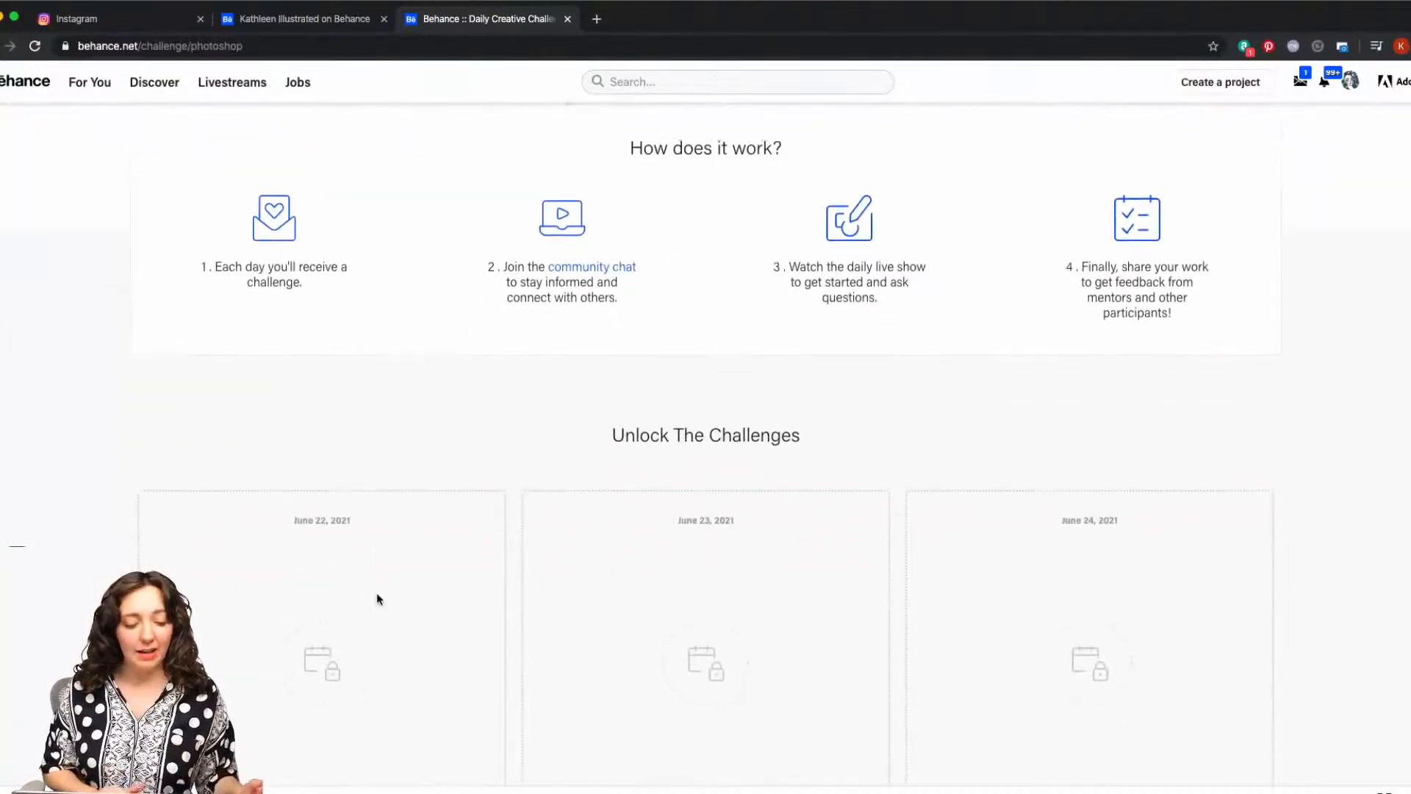
scroll(316, 544, "up", 7)
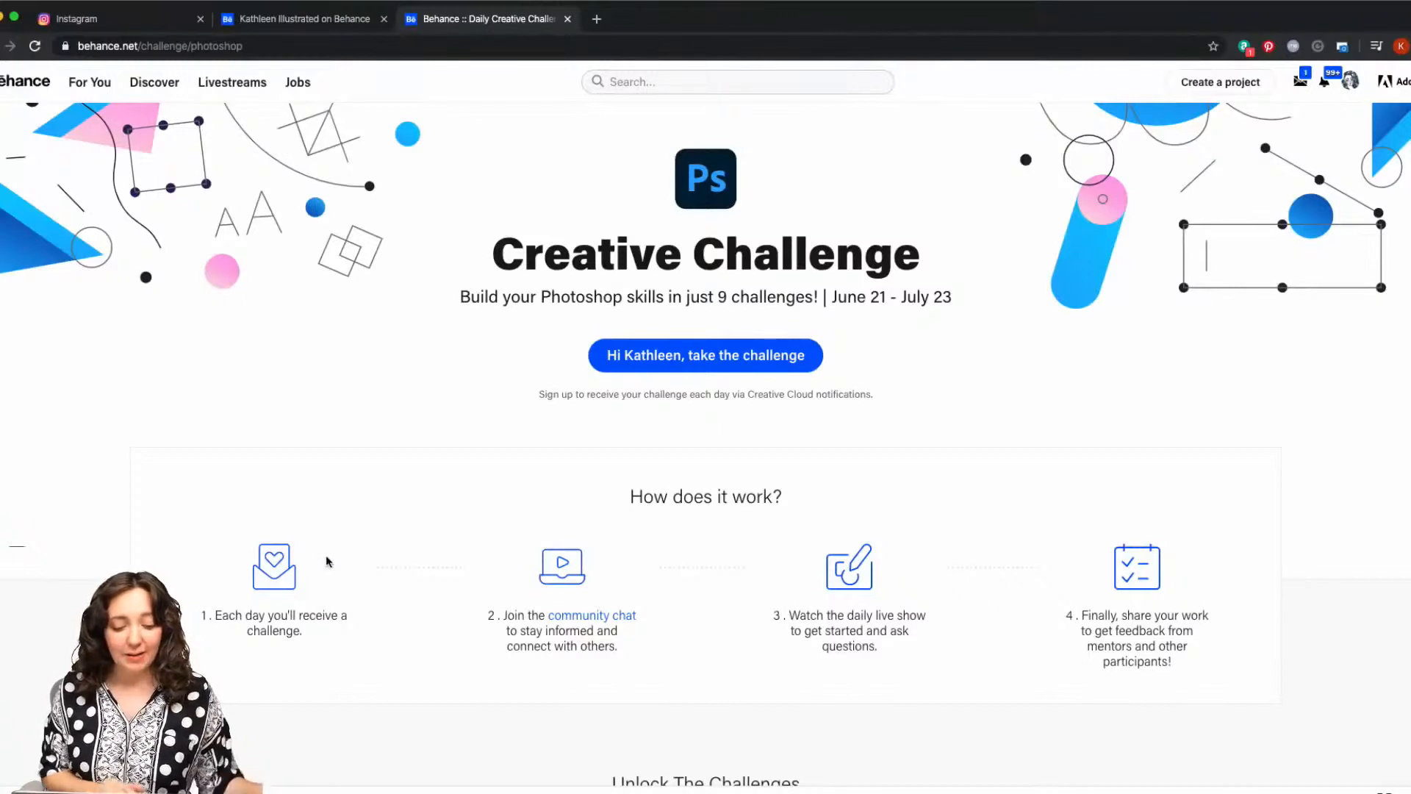
- Open the community chat on Discord and examine the challenge channel's posts, member list and file upload, returning to the Behance challenge page
left_click(598, 616)
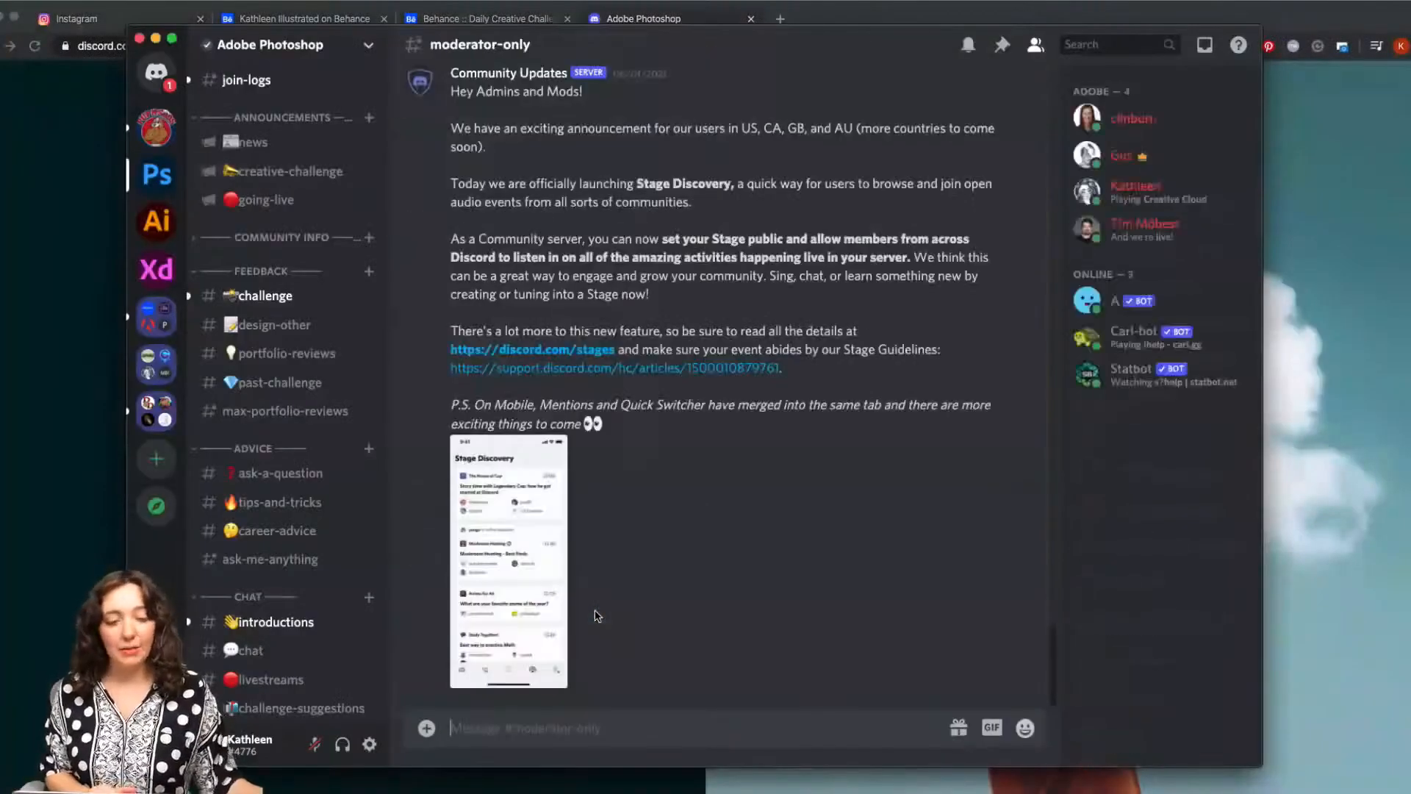
left_click(4, 439)
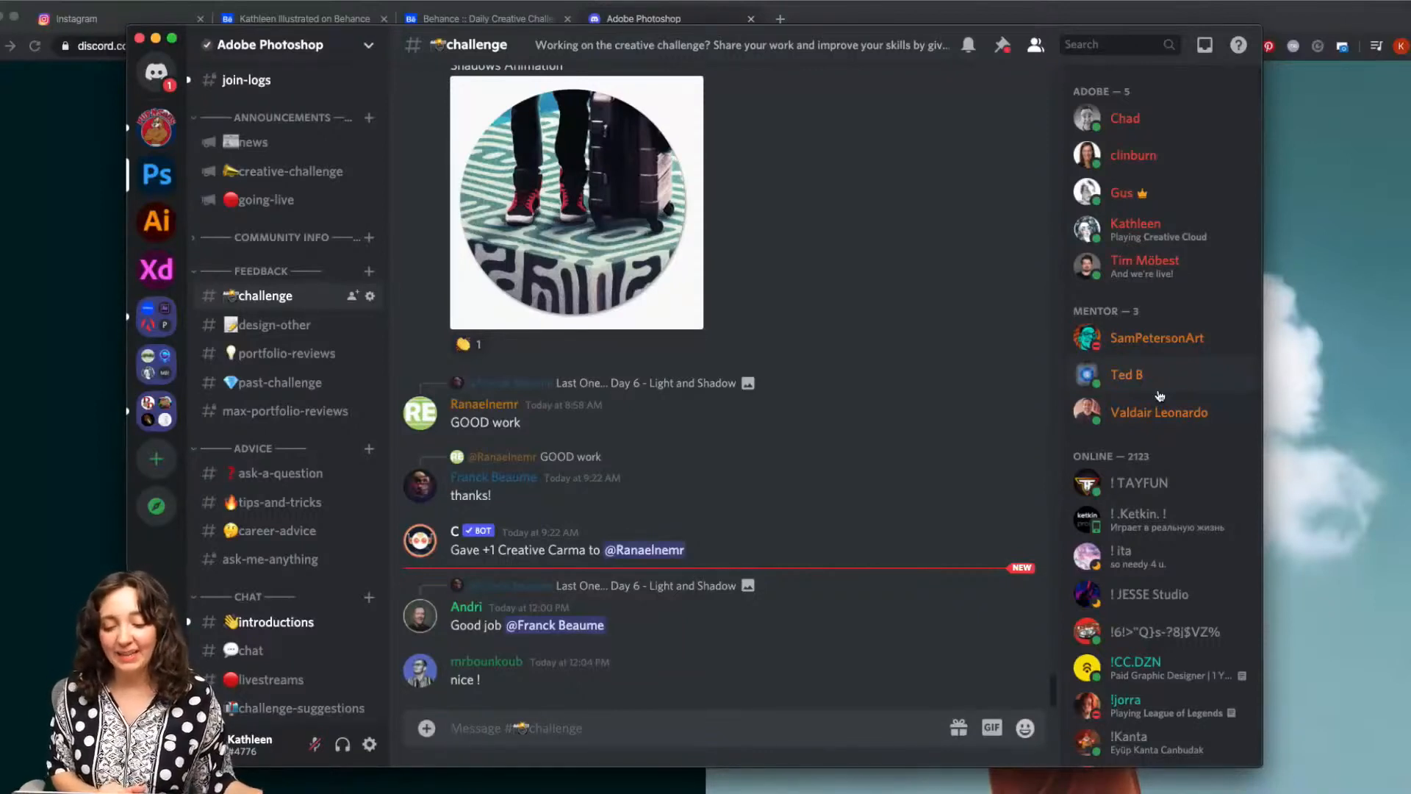
scroll(1160, 397, "down", 3)
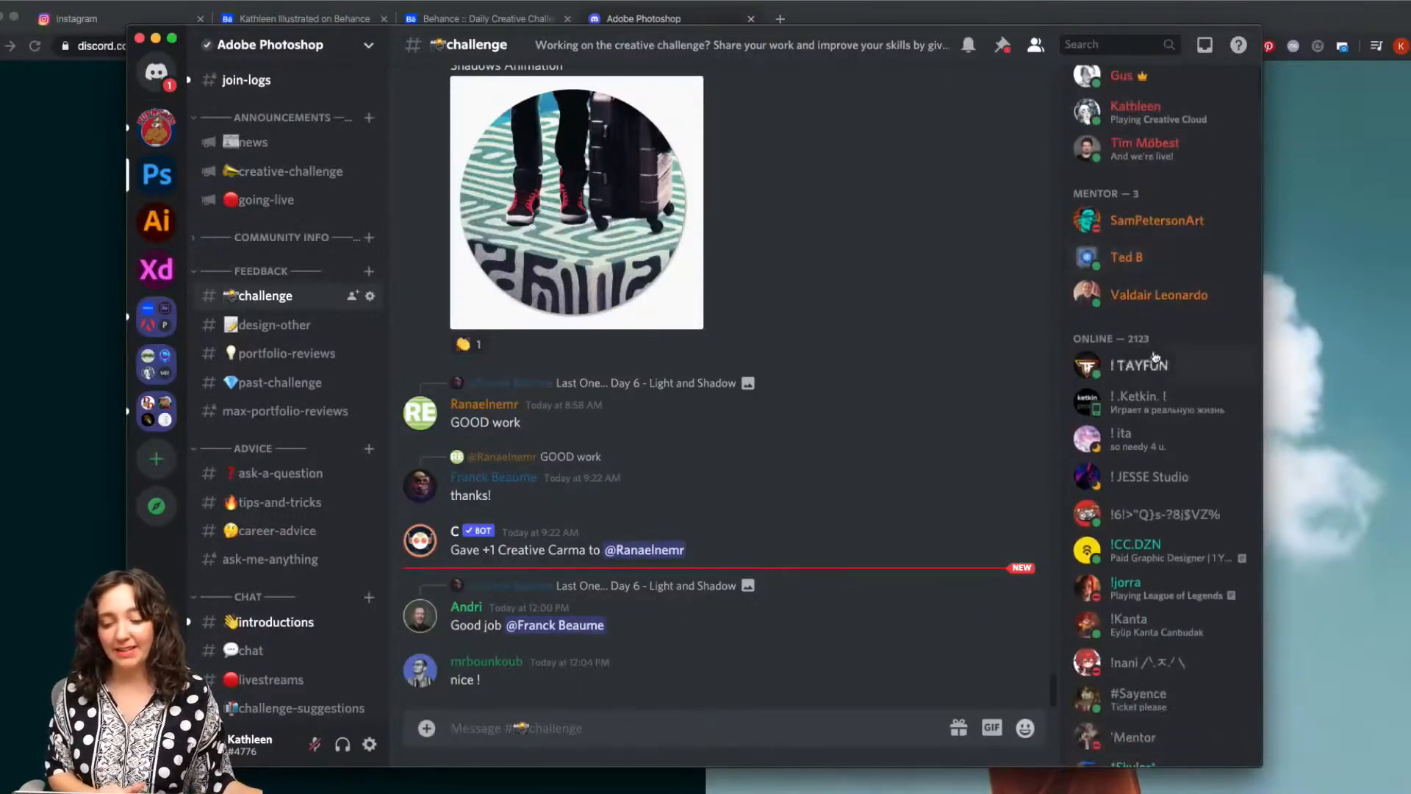
scroll(1152, 342, "down", 3)
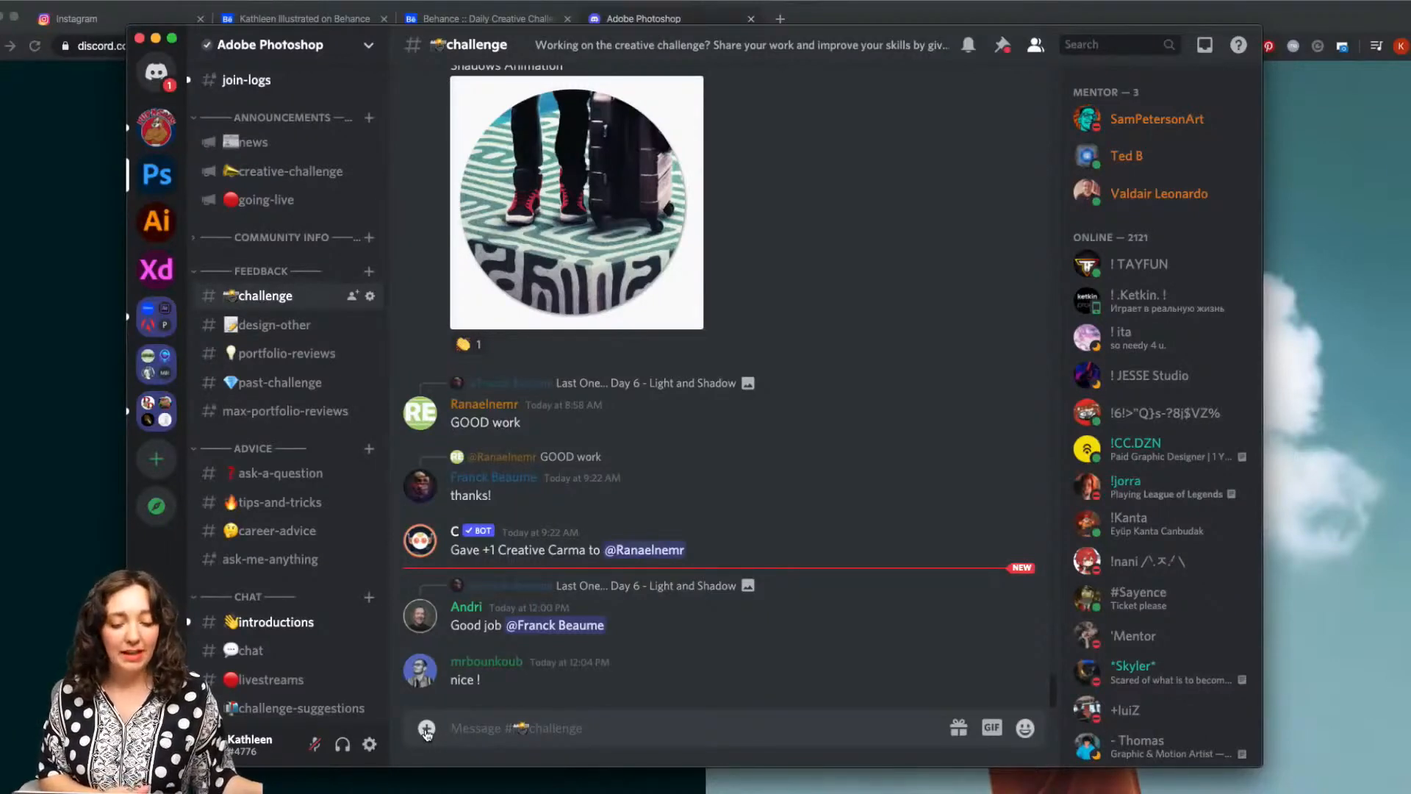
left_click(427, 730)
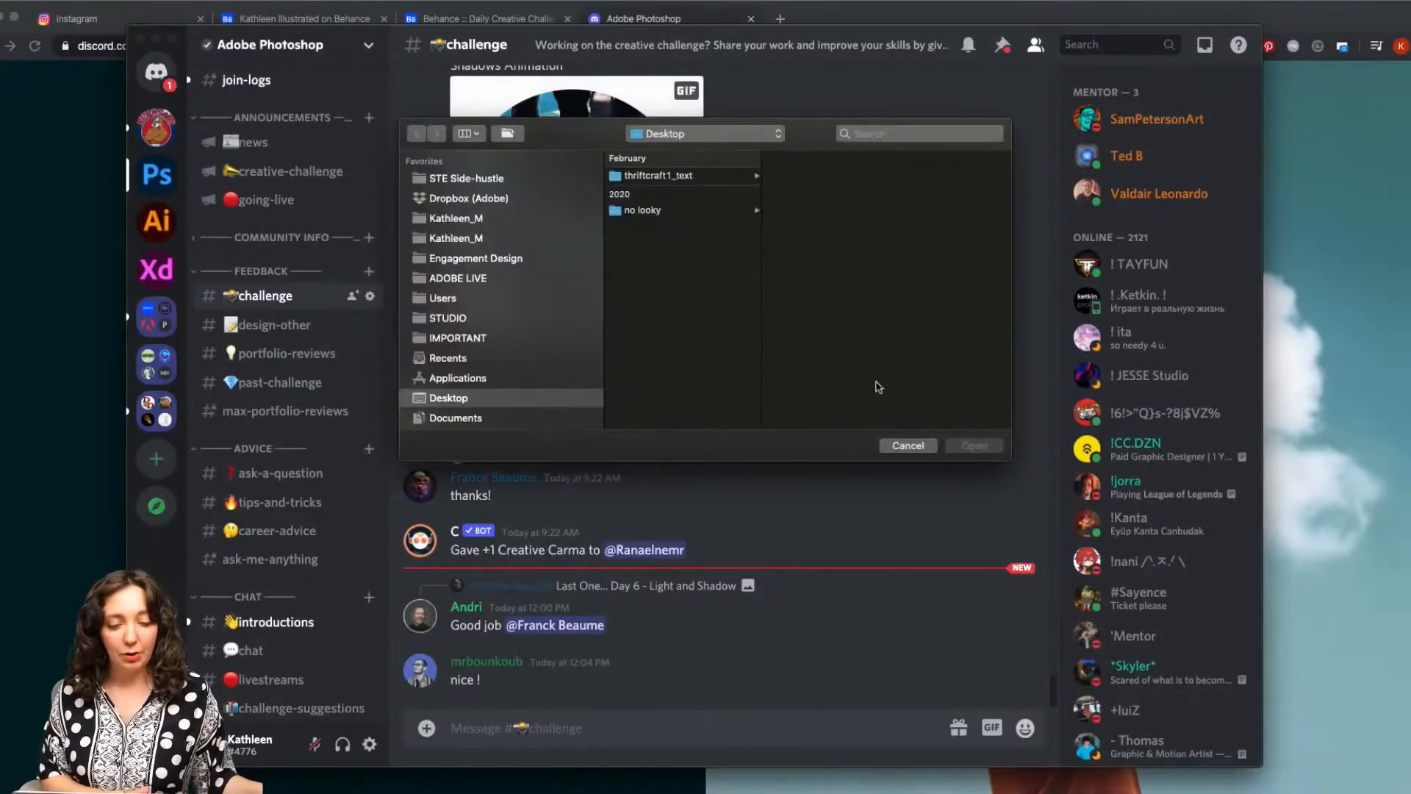
left_click(908, 446)
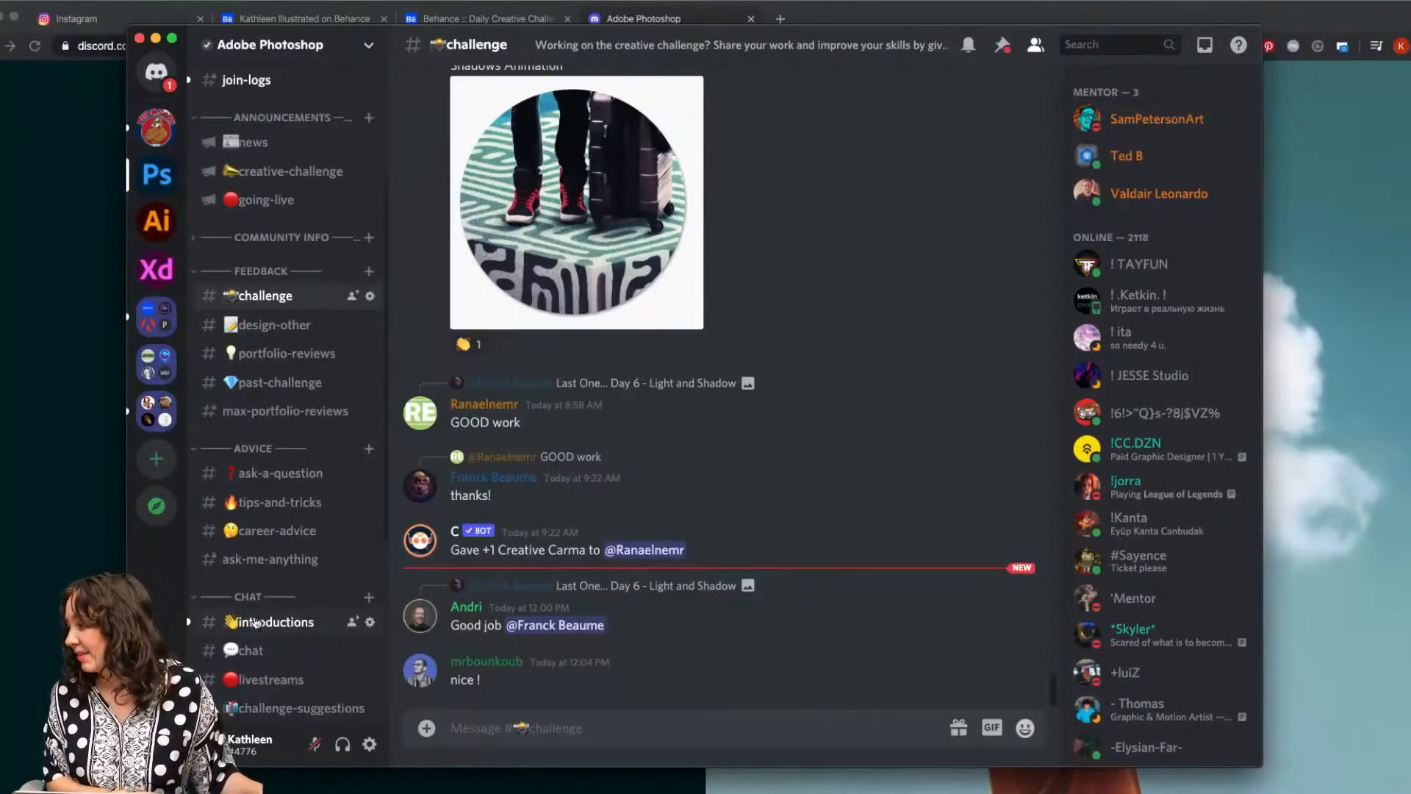
scroll(561, 451, "up", 2)
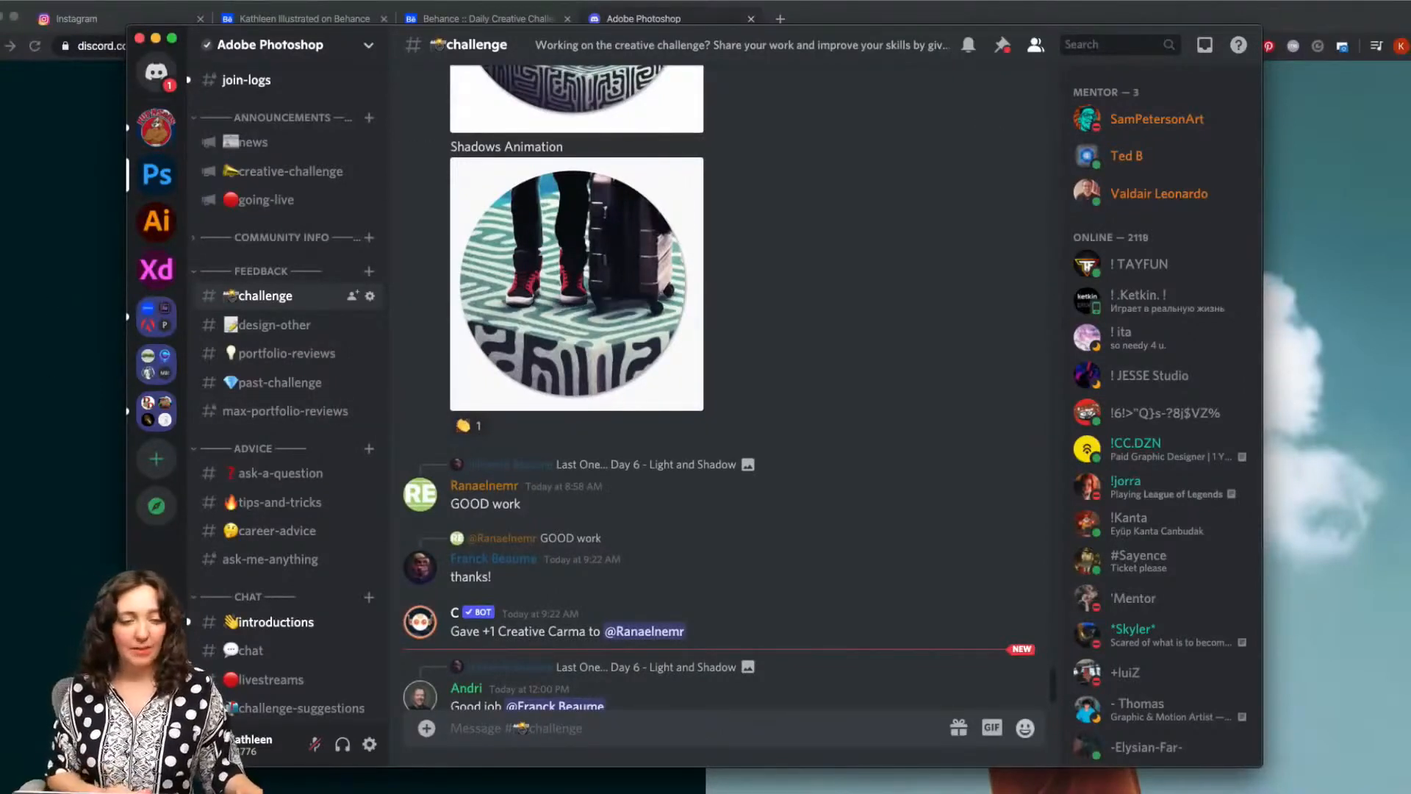
left_click(535, 16)
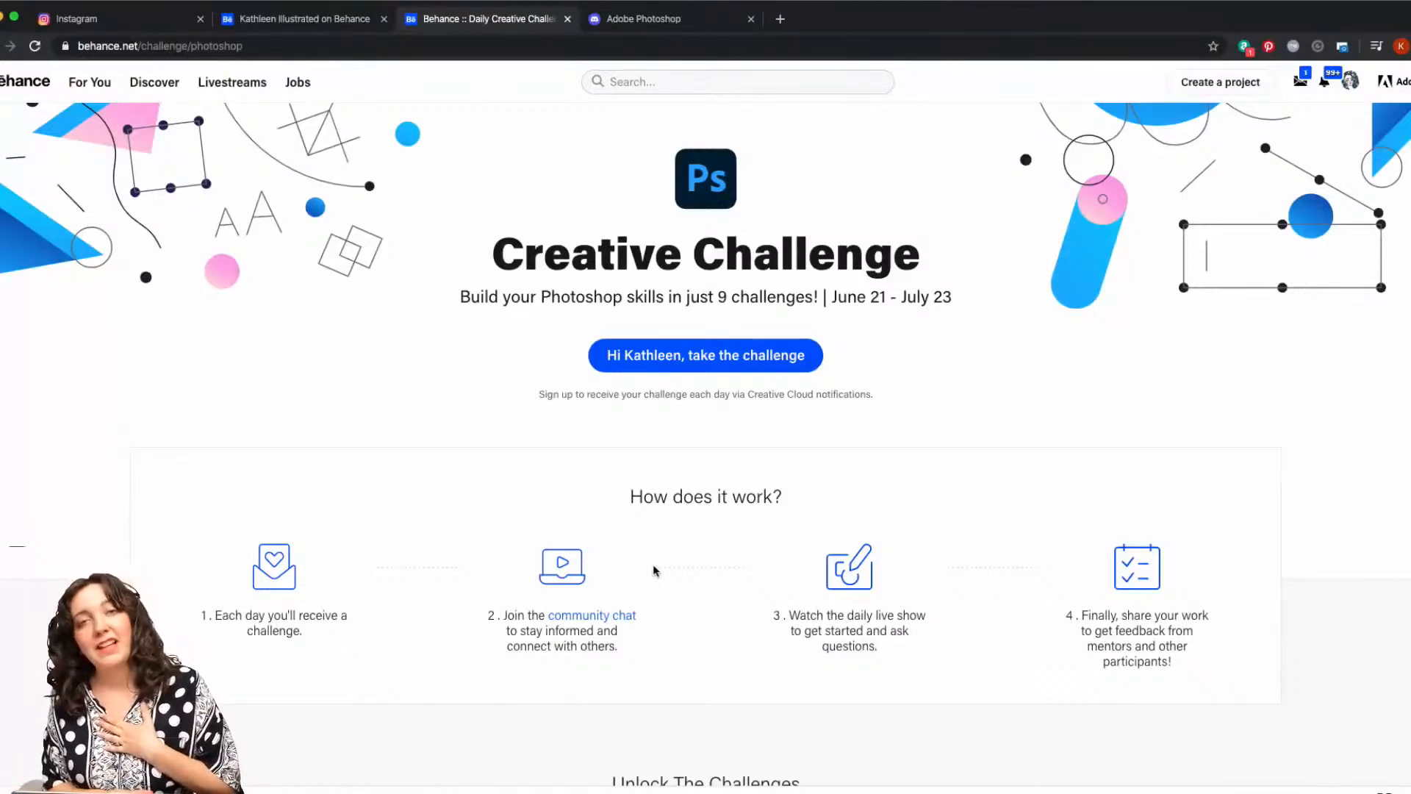
- Switch to Photoshop and view the mockup, day4, day3 and Day0 June 2021 documents in turn
mouse_move(578, 779)
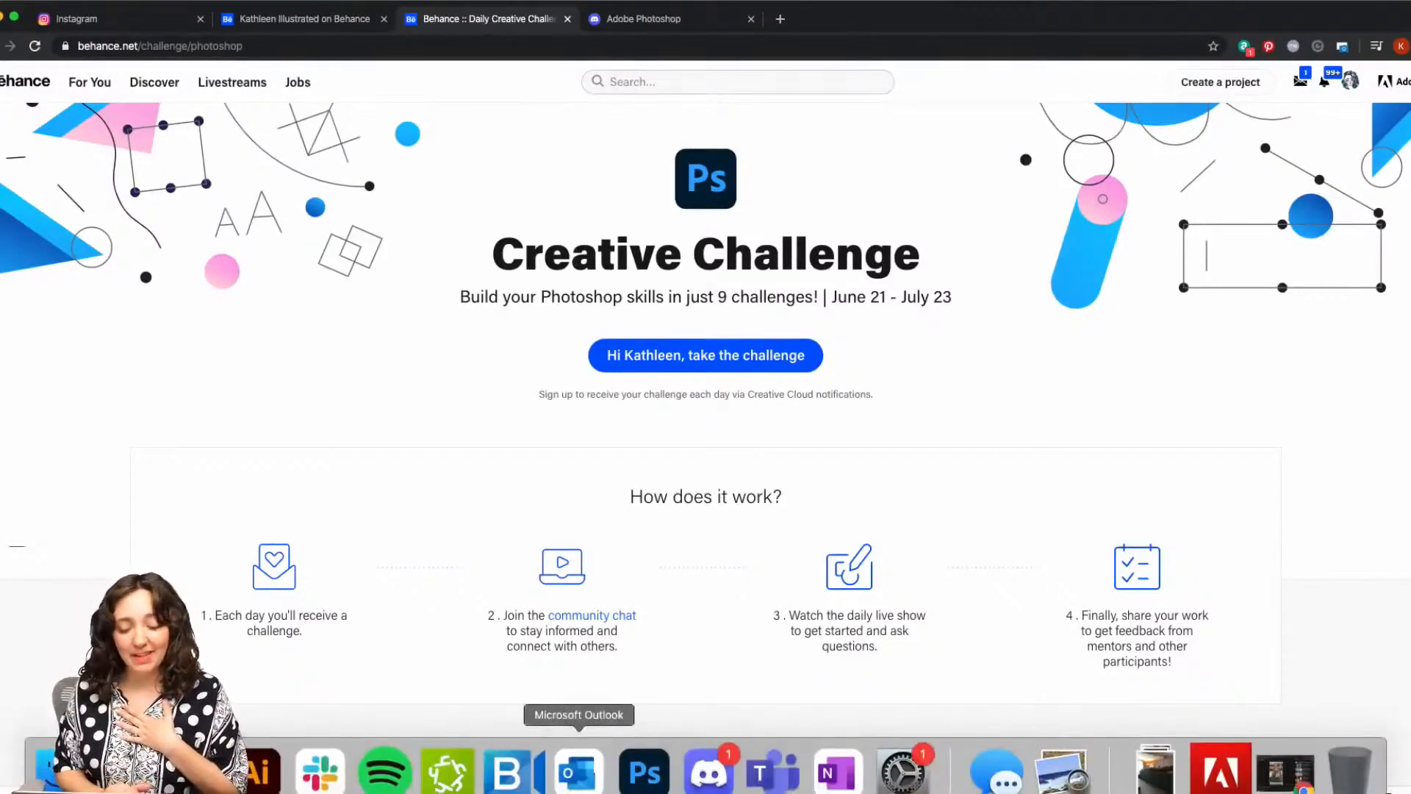
left_click(644, 772)
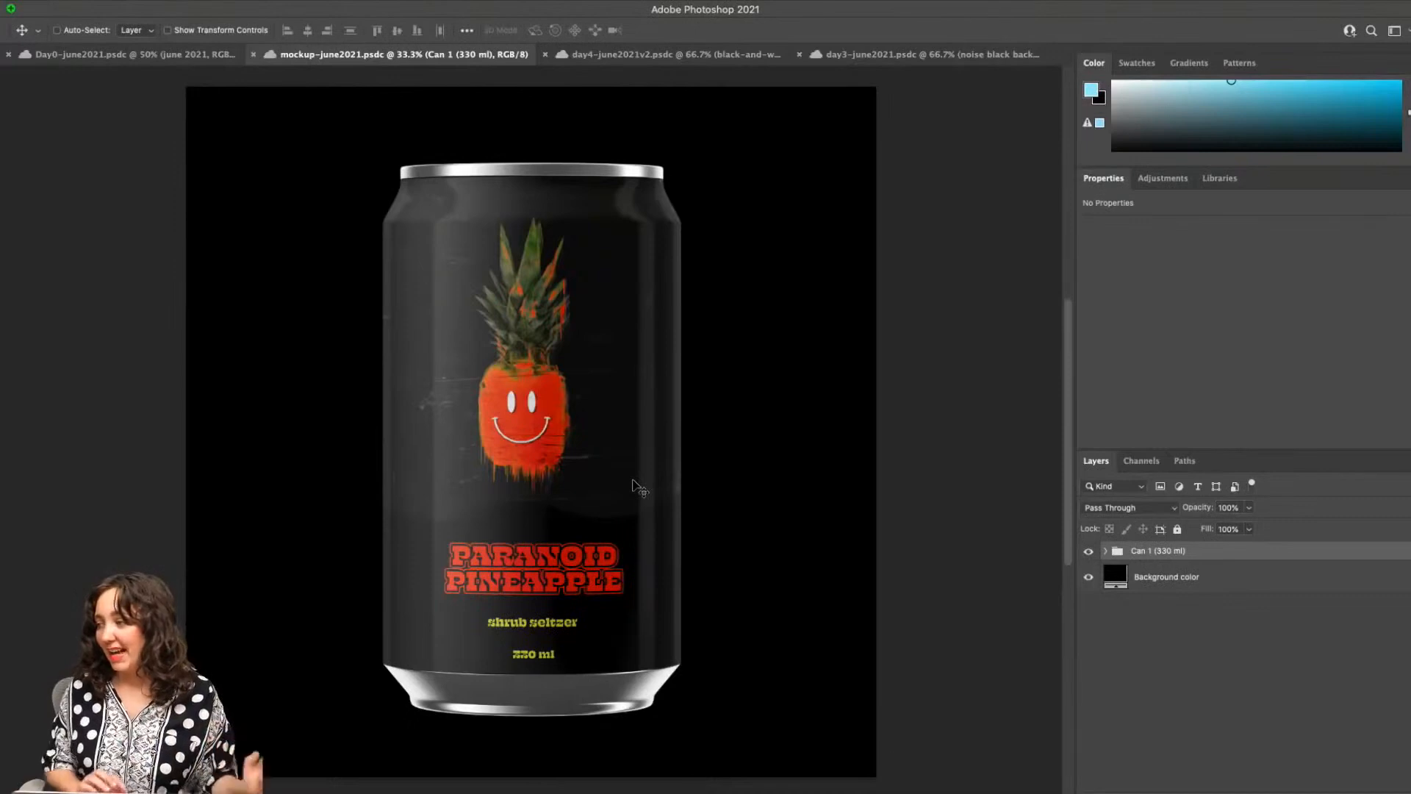
left_click(707, 55)
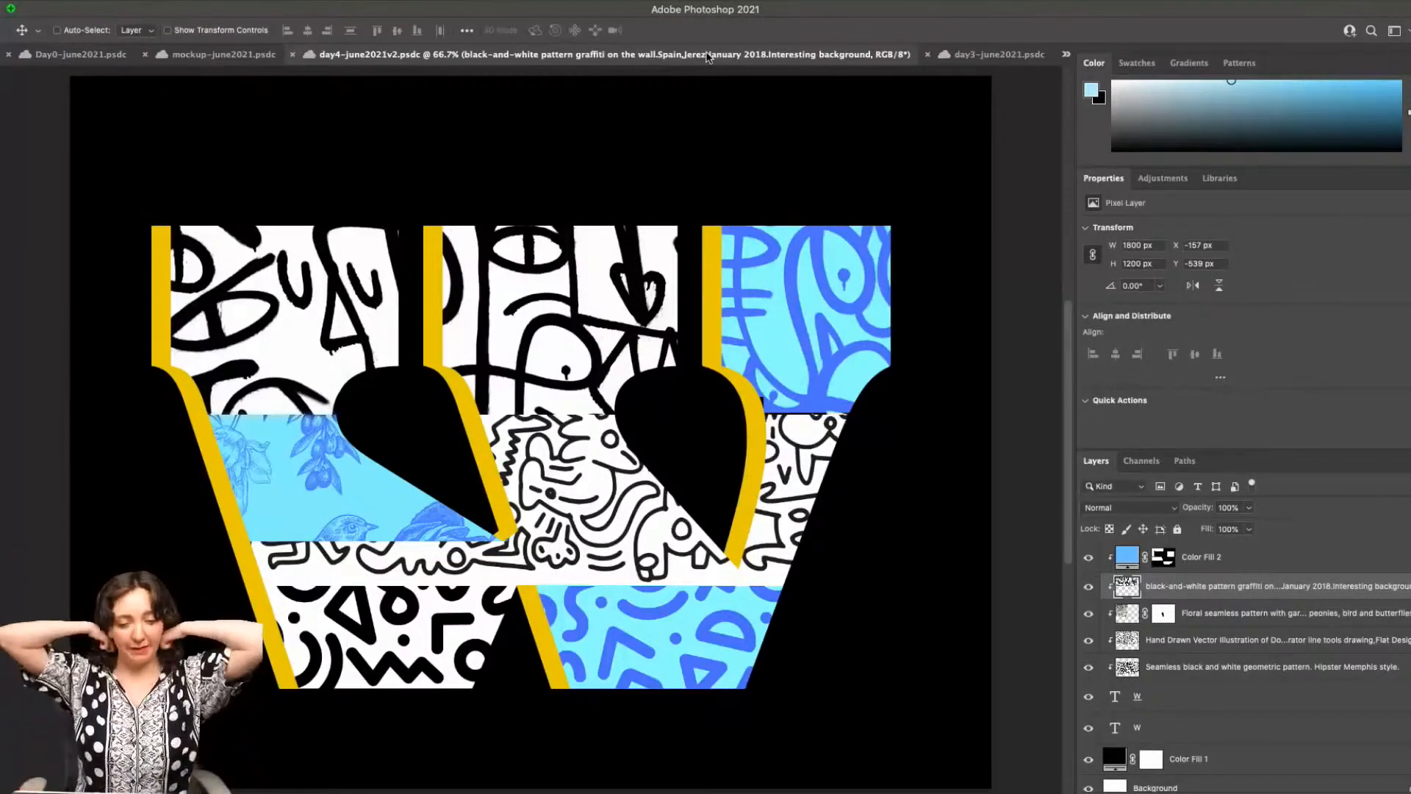
left_click(998, 55)
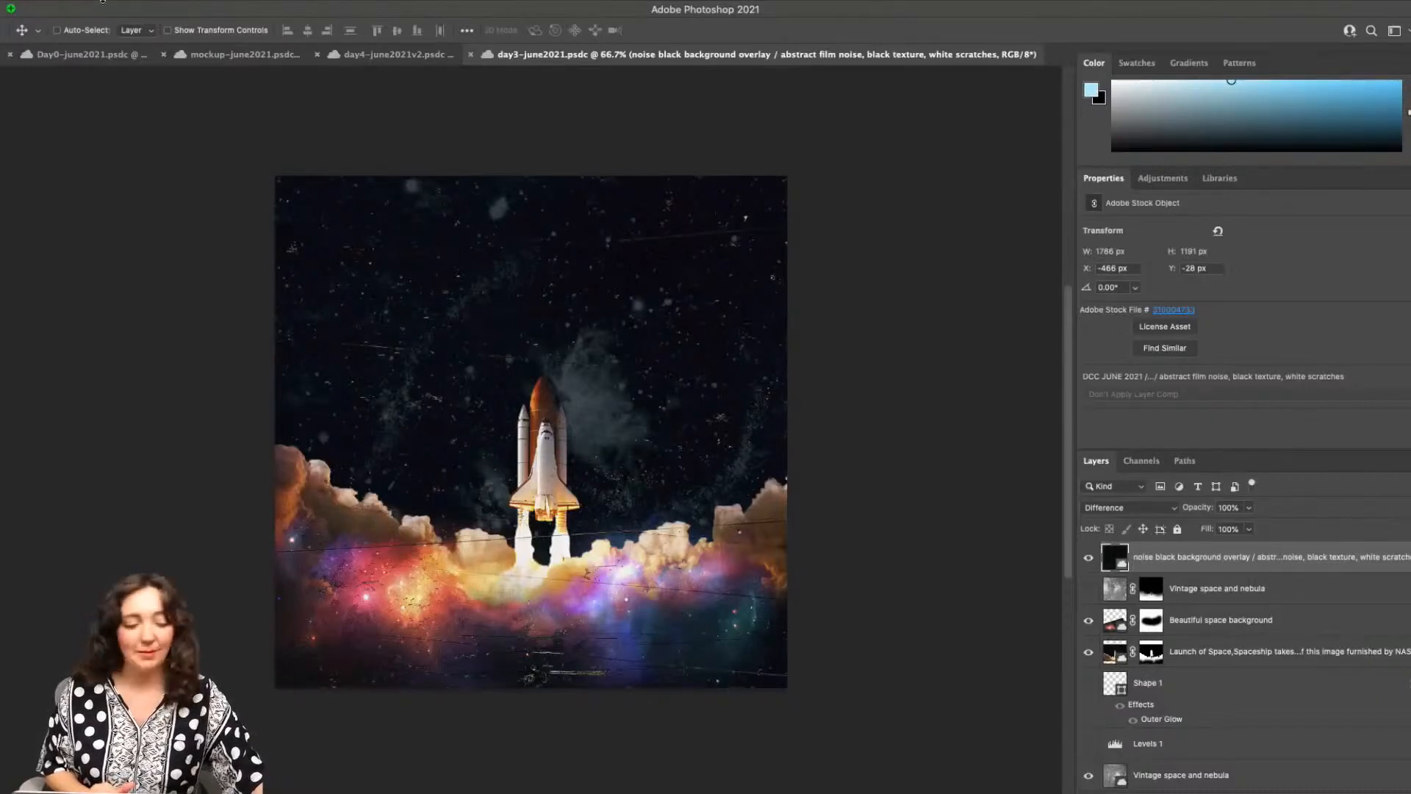
left_click(87, 55)
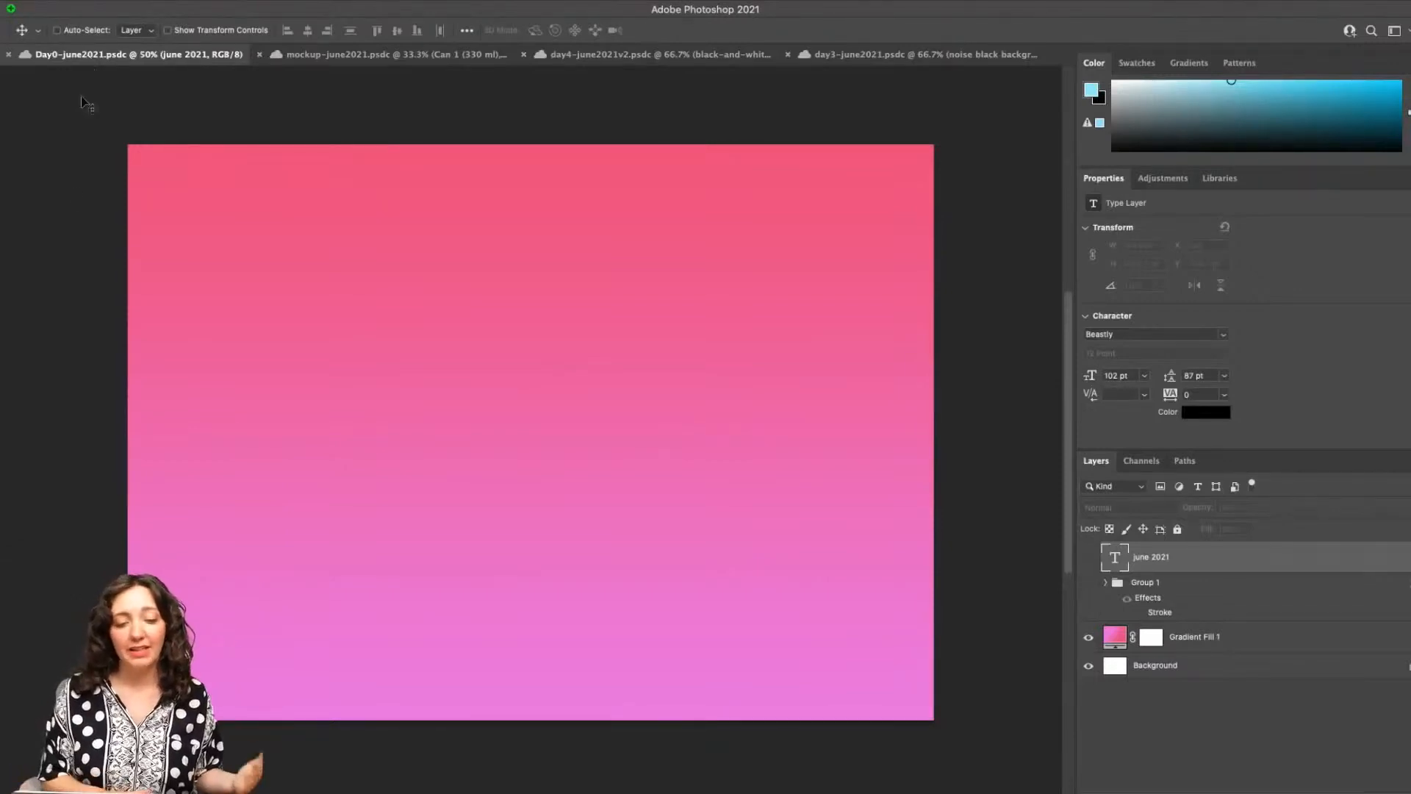
- Check the installed Photoshop versions in the Creative Cloud desktop app and return to the Day0 document
mouse_move(579, 792)
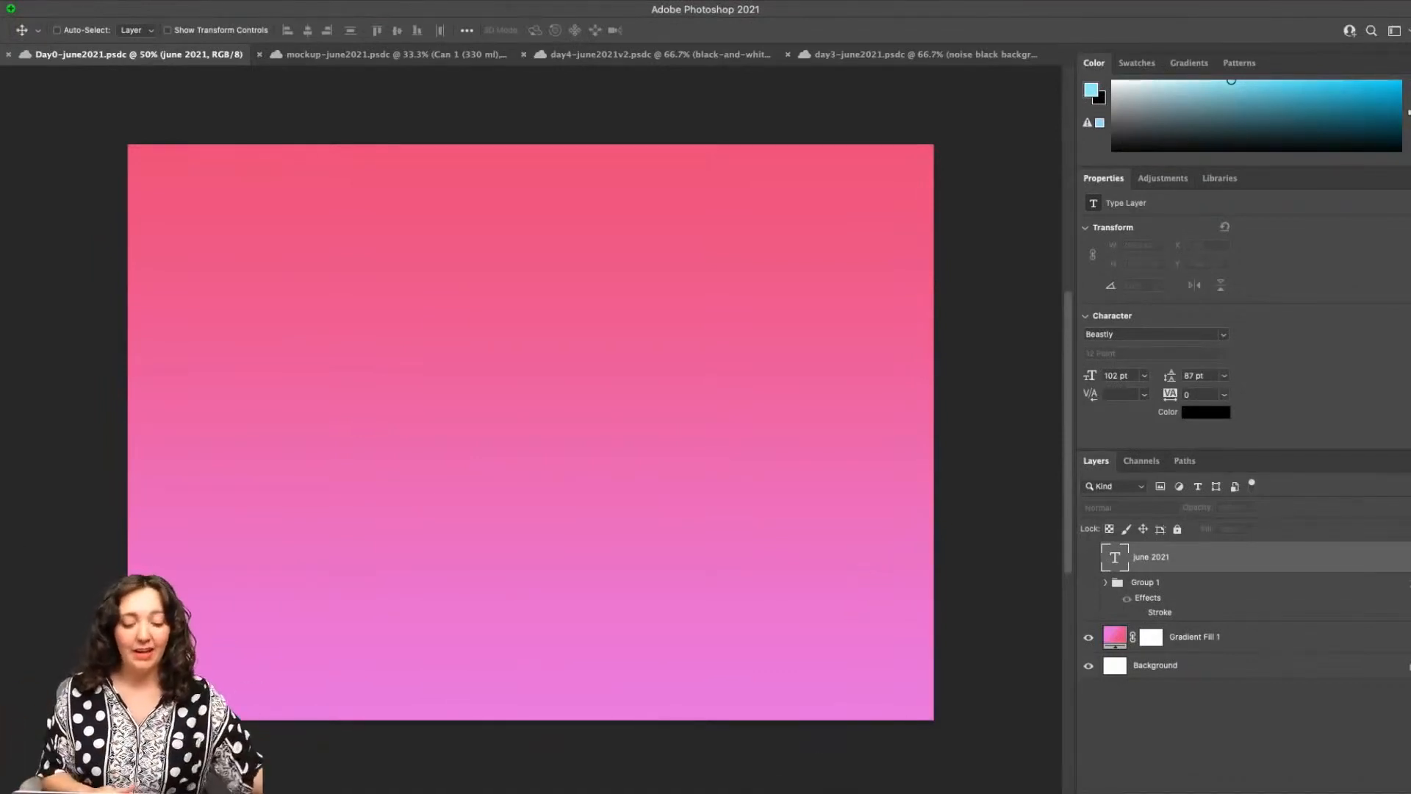
mouse_move(708, 790)
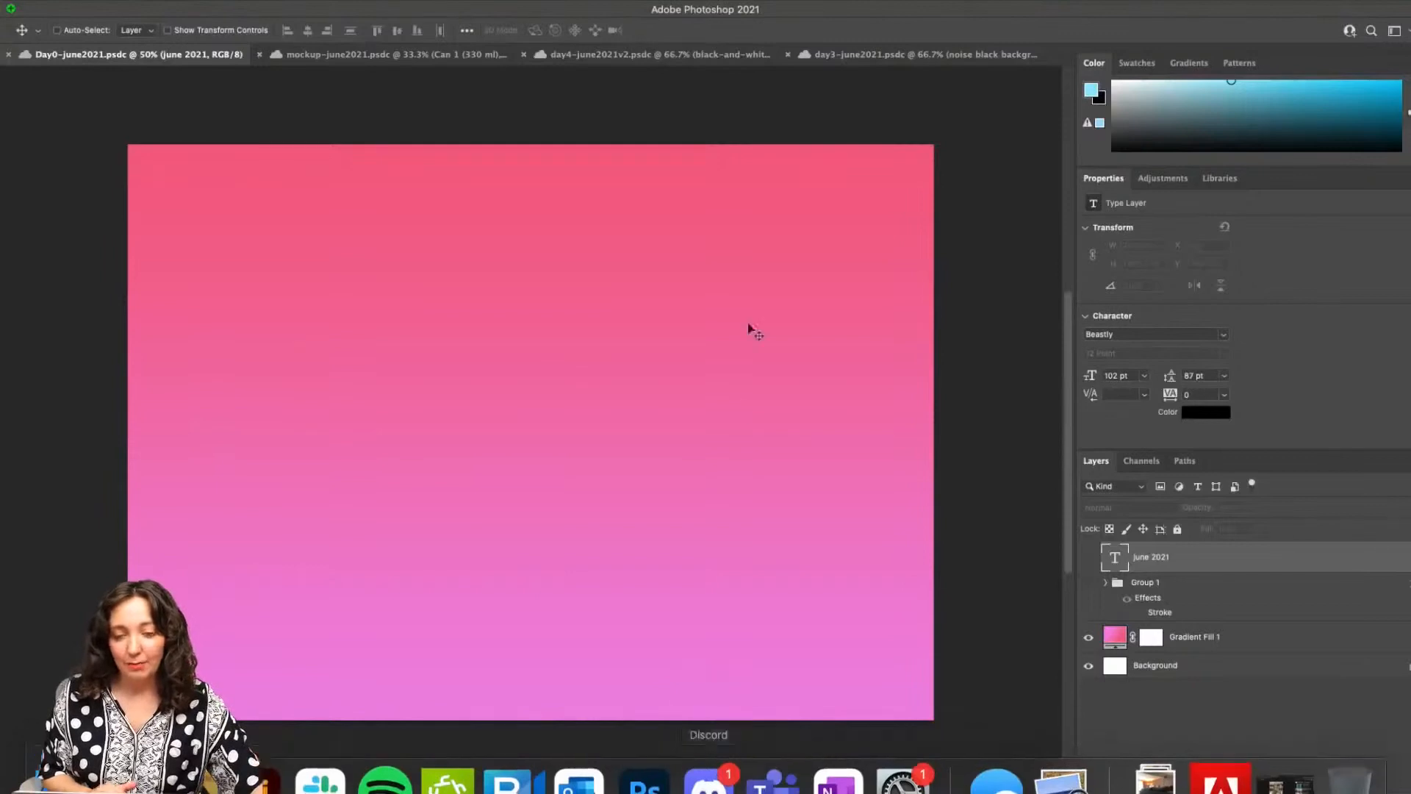
left_click(885, 1)
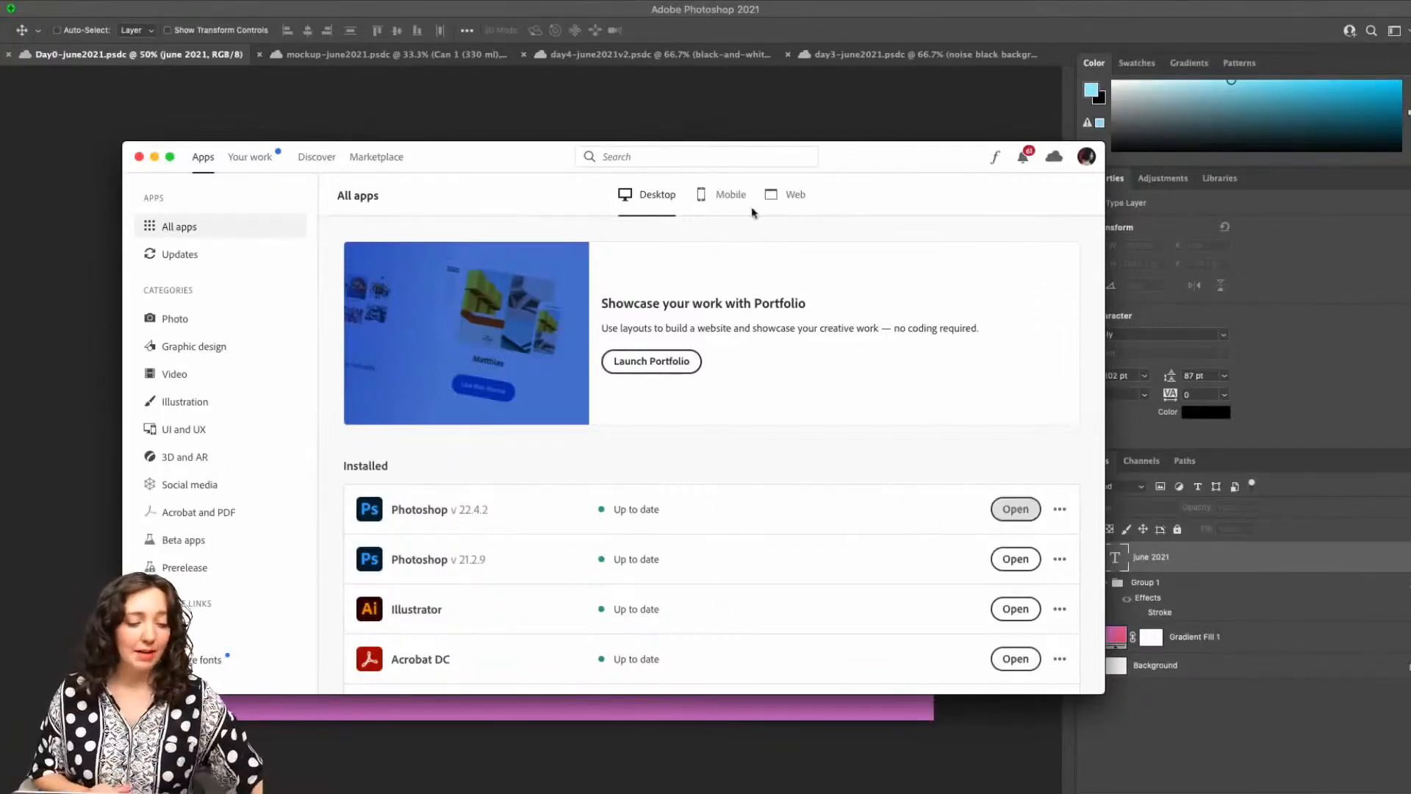
left_click(90, 323)
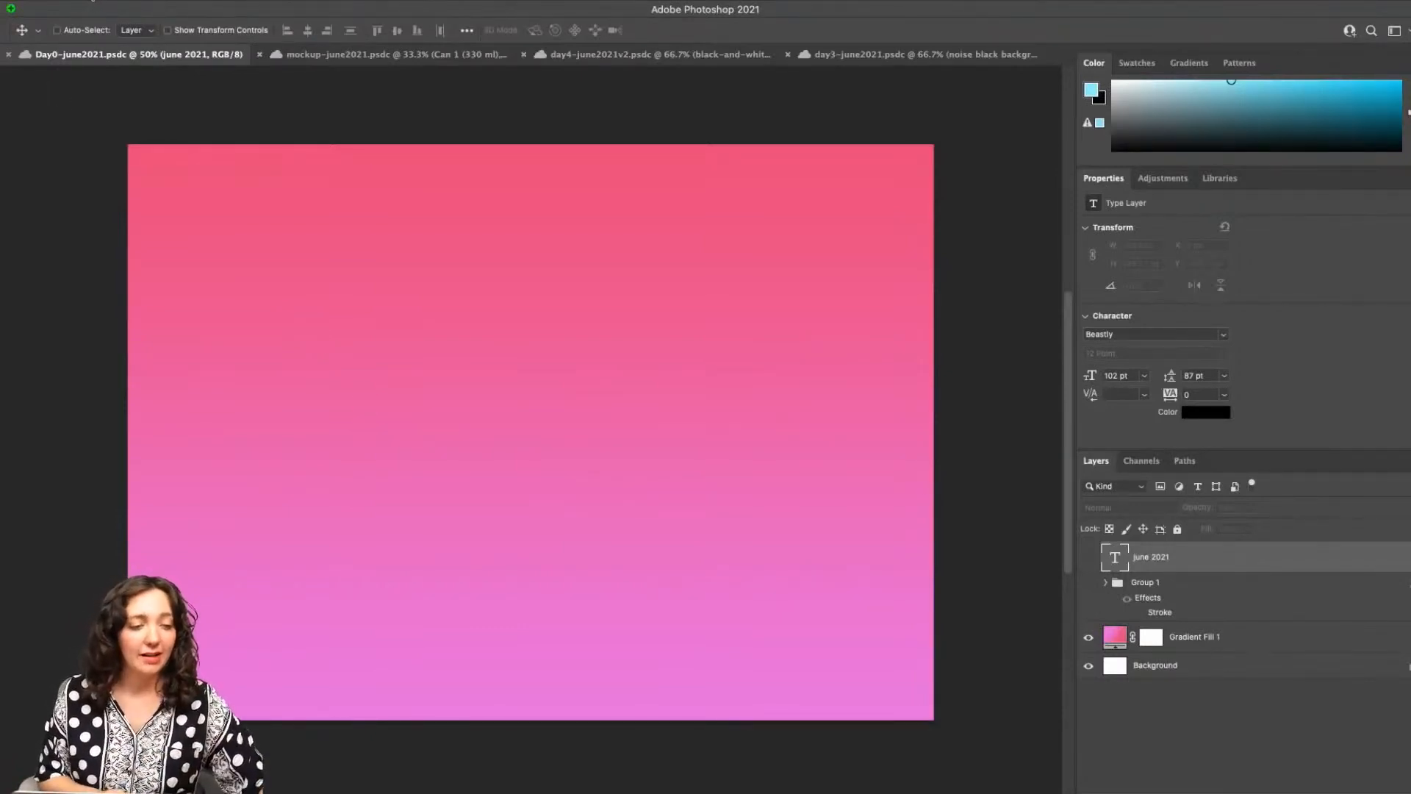
- Create a new document from the Landscape, 3 x 2 photo preset at 300 ppi in RGB Color with a white background
left_click(92, 1)
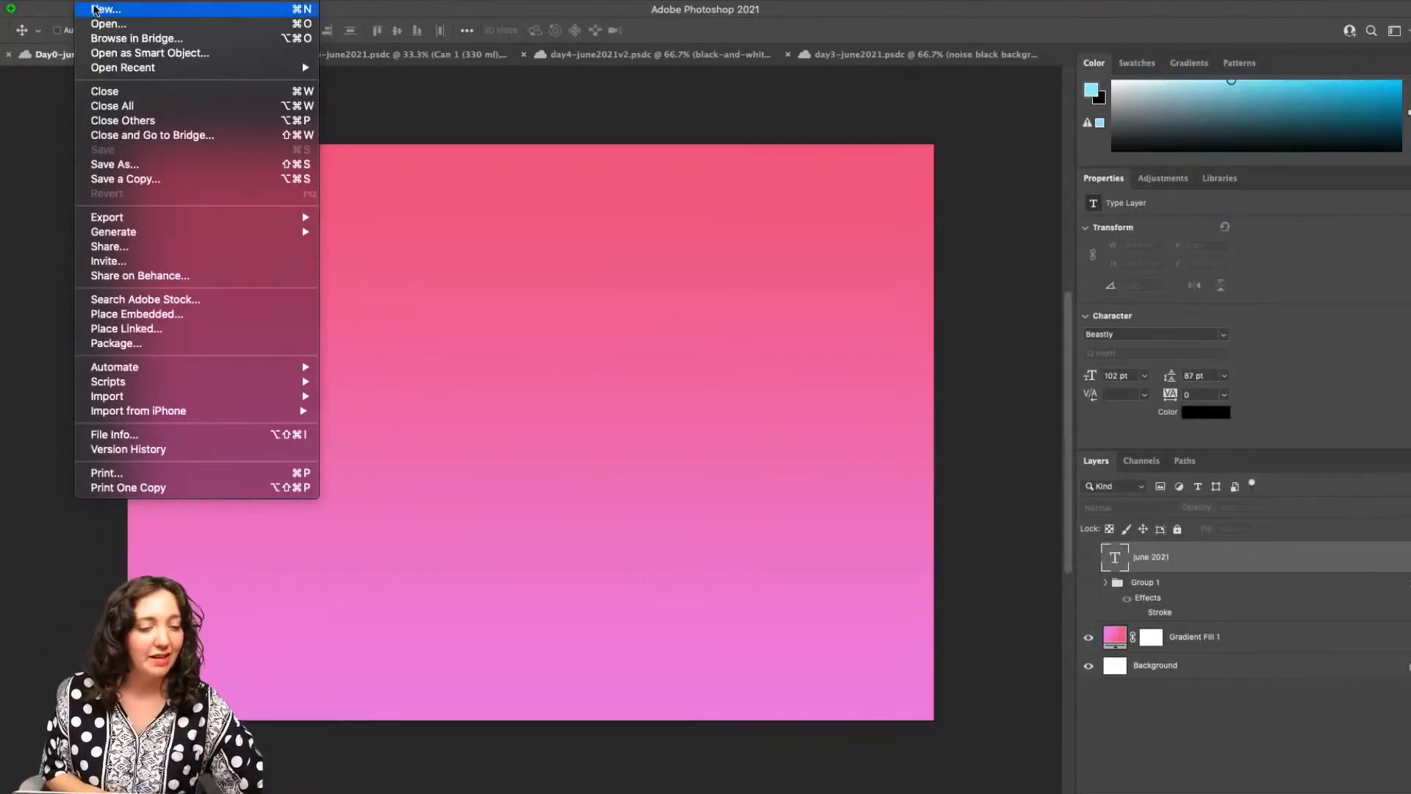
left_click(94, 10)
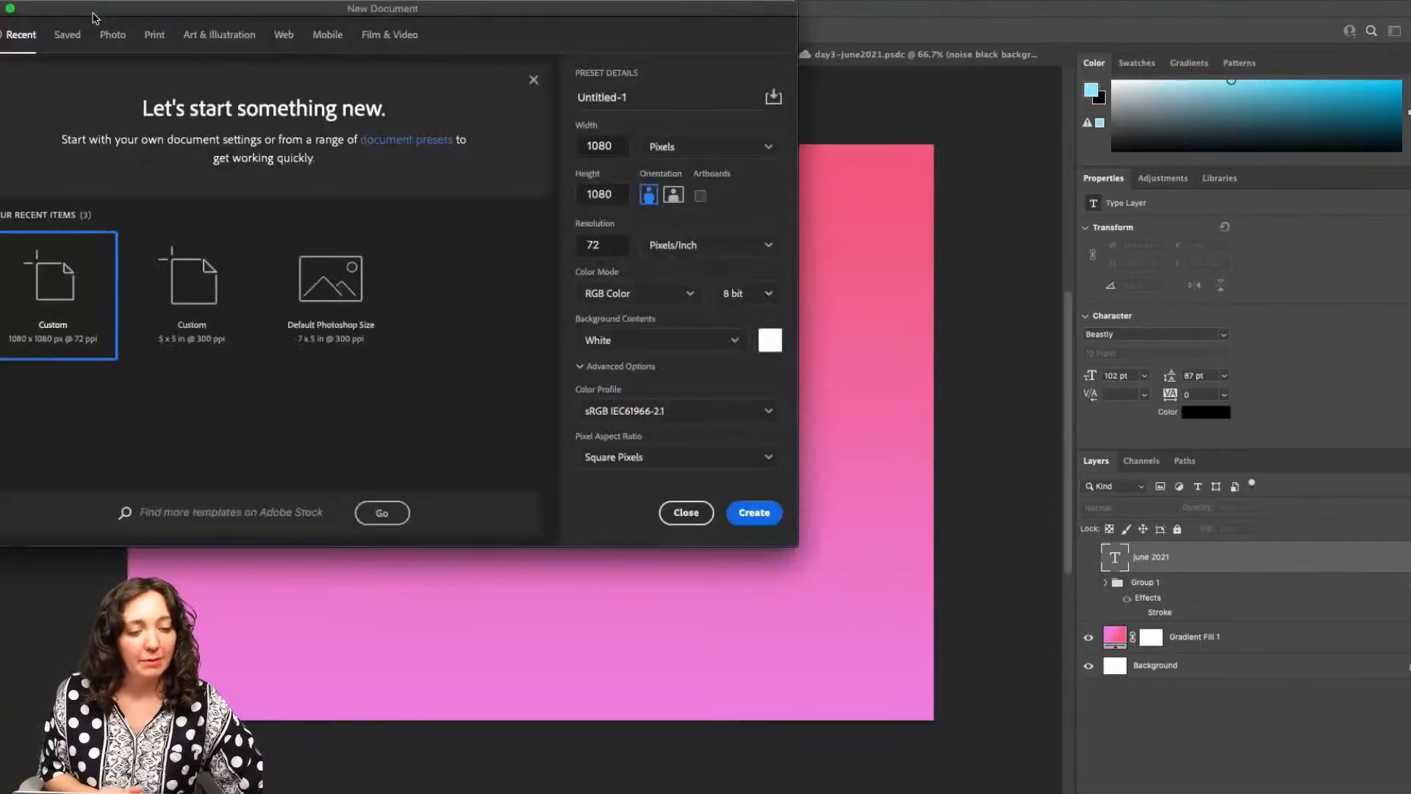
left_click_drag(114, 13, 345, 152)
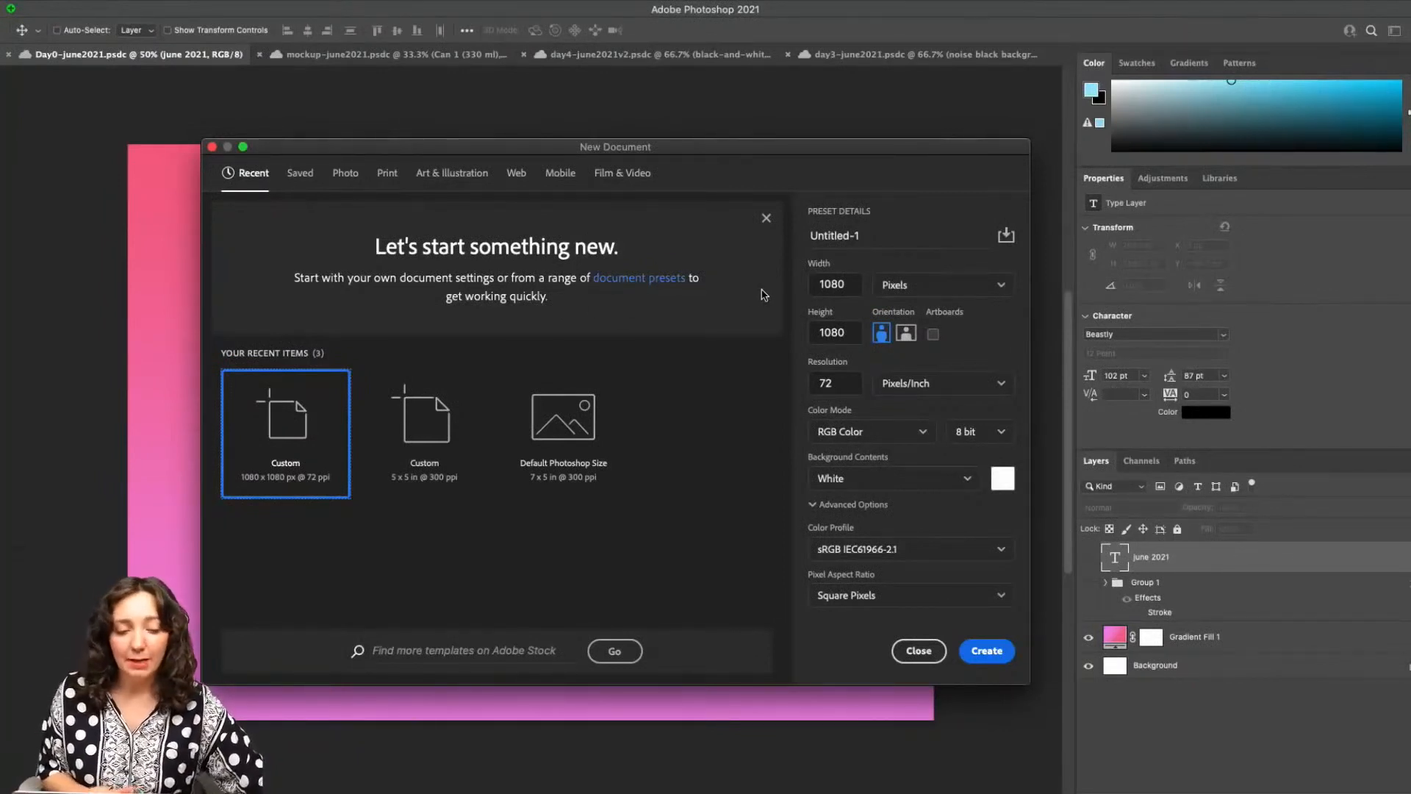
left_click(387, 174)
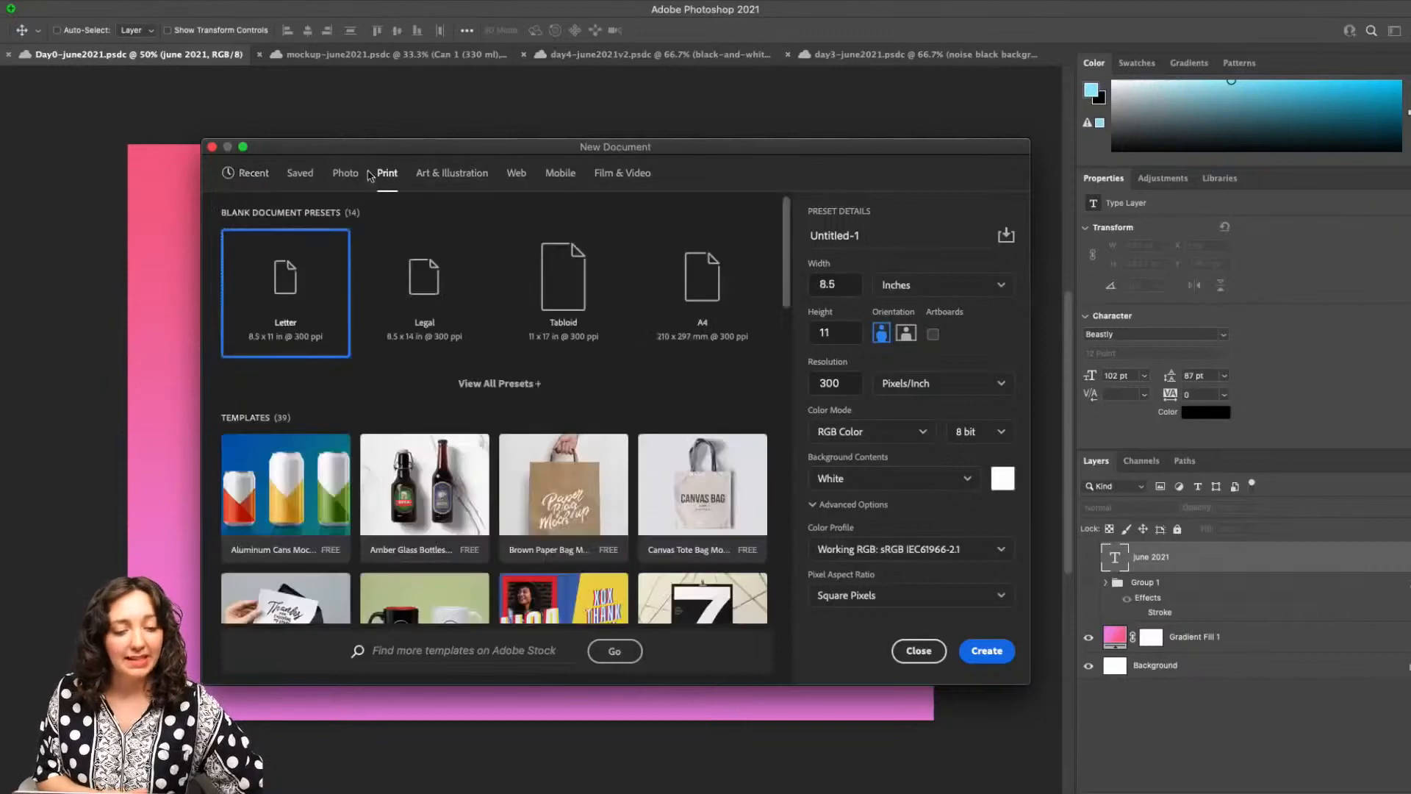
left_click(344, 179)
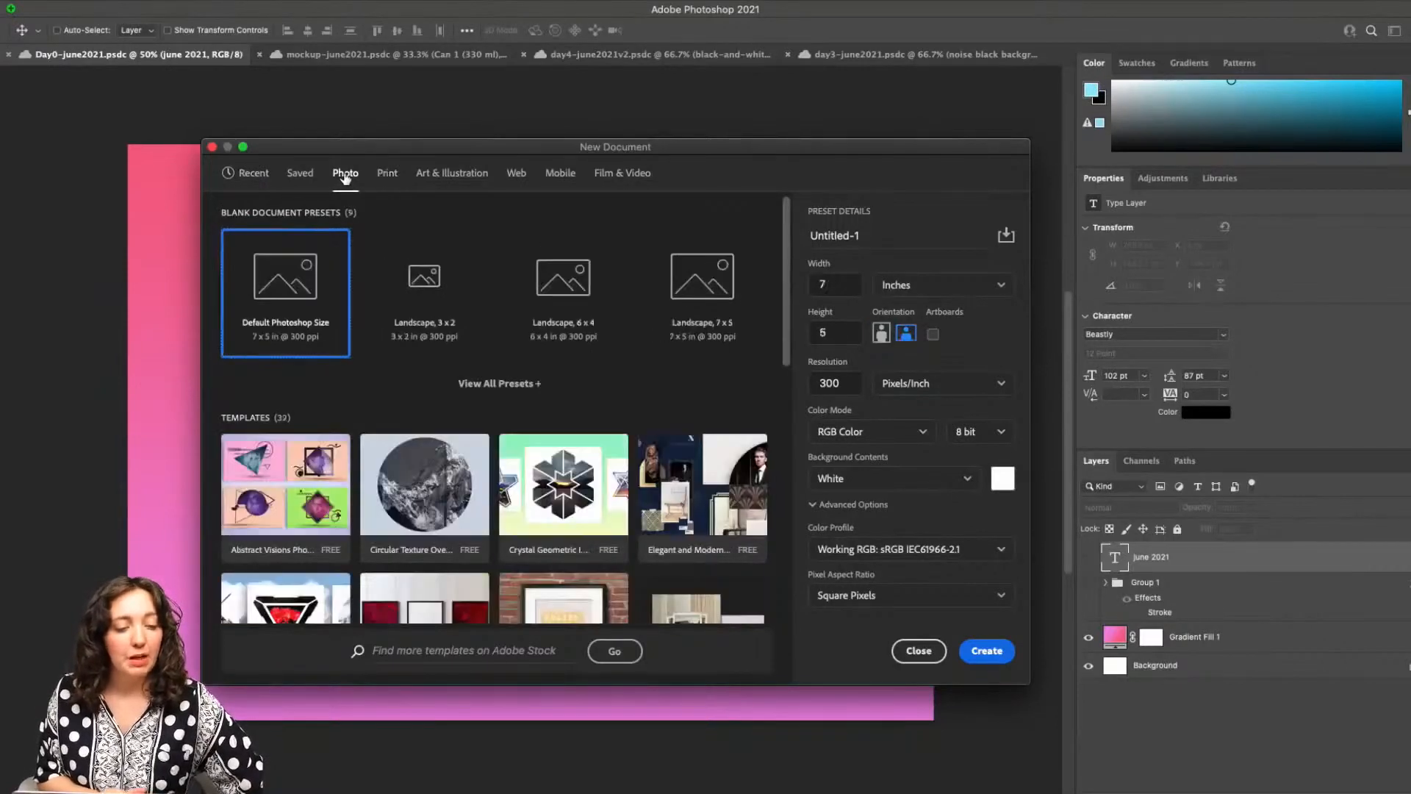
left_click(428, 276)
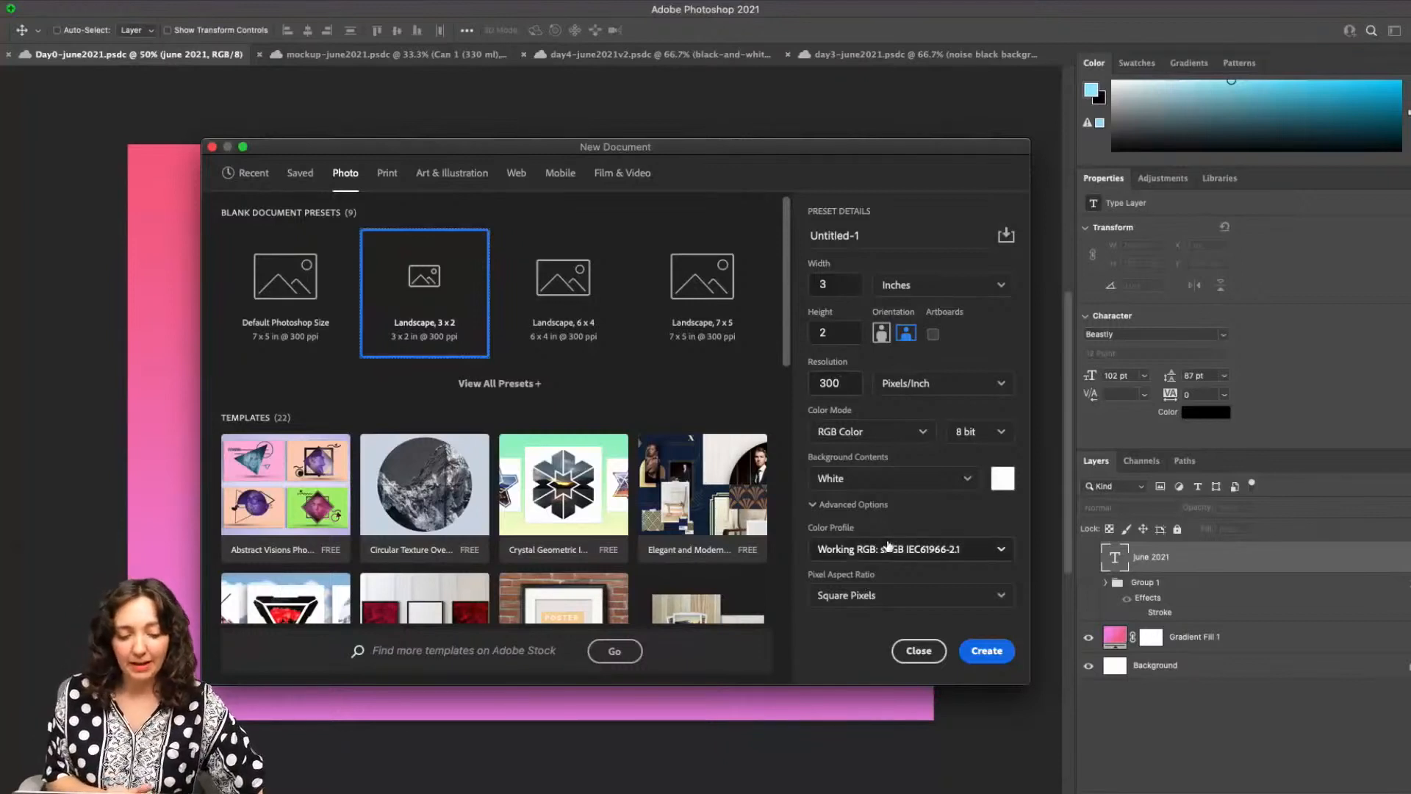
left_click(987, 652)
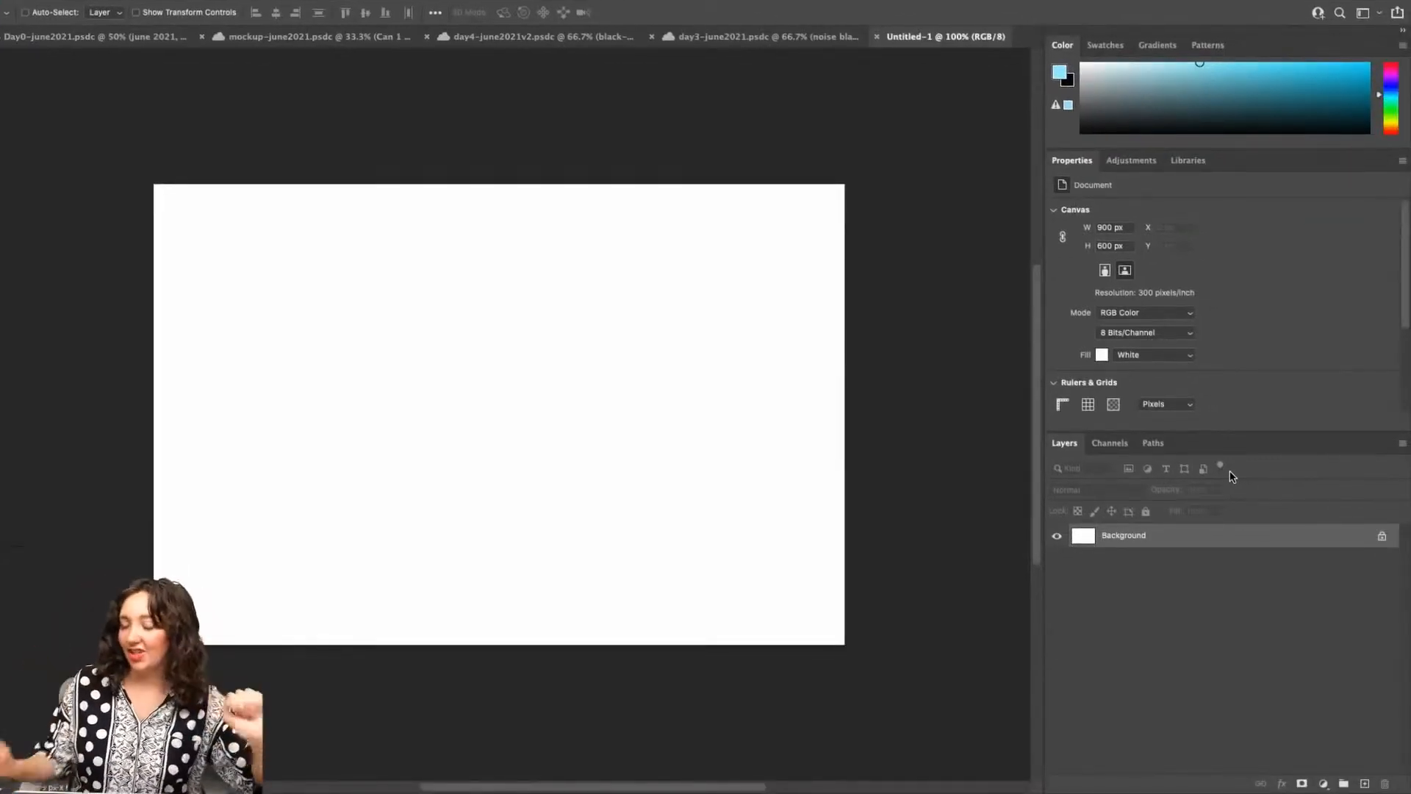
- Add a Gradient Fill layer above the Background and enlarge its preset list to show all gradient groups
left_click(1323, 784)
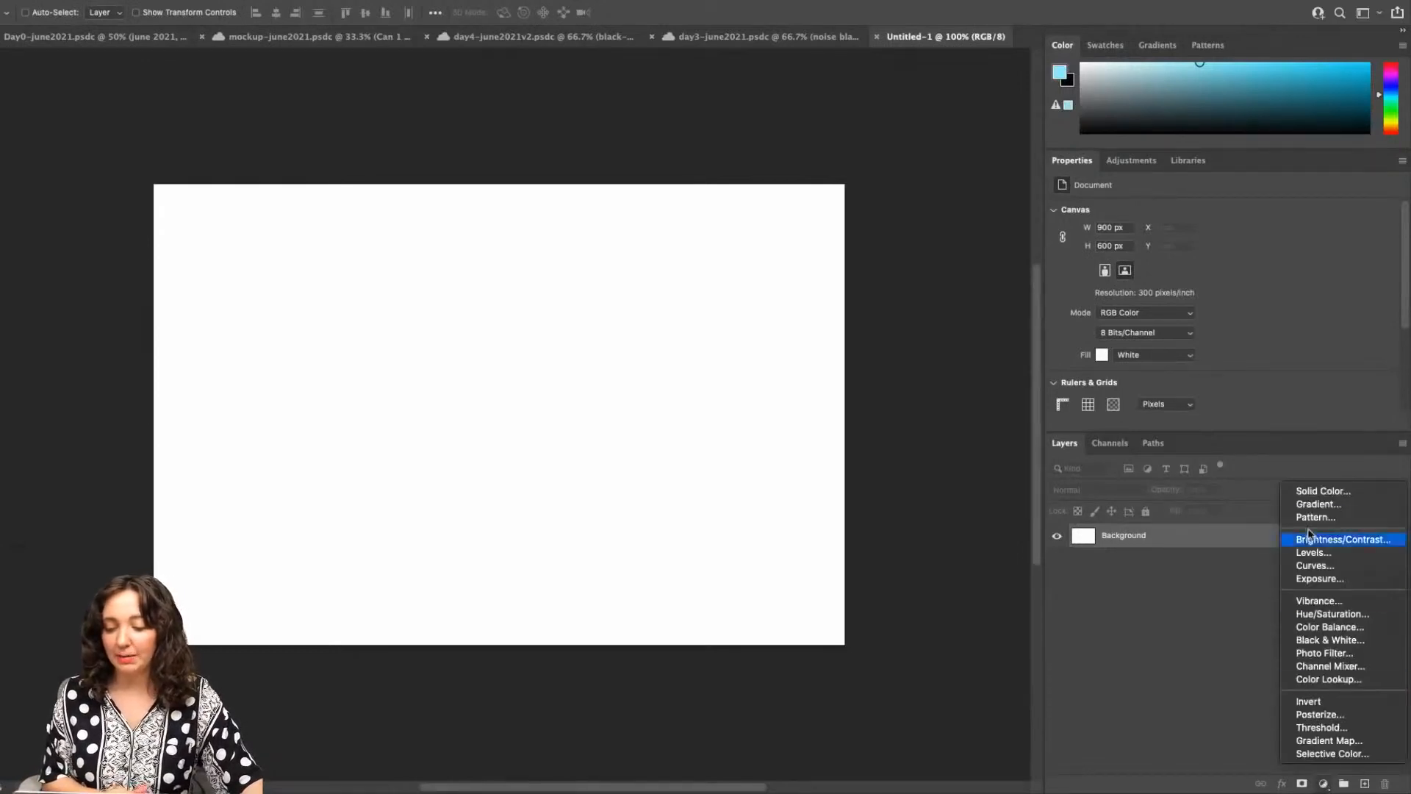
left_click(1312, 504)
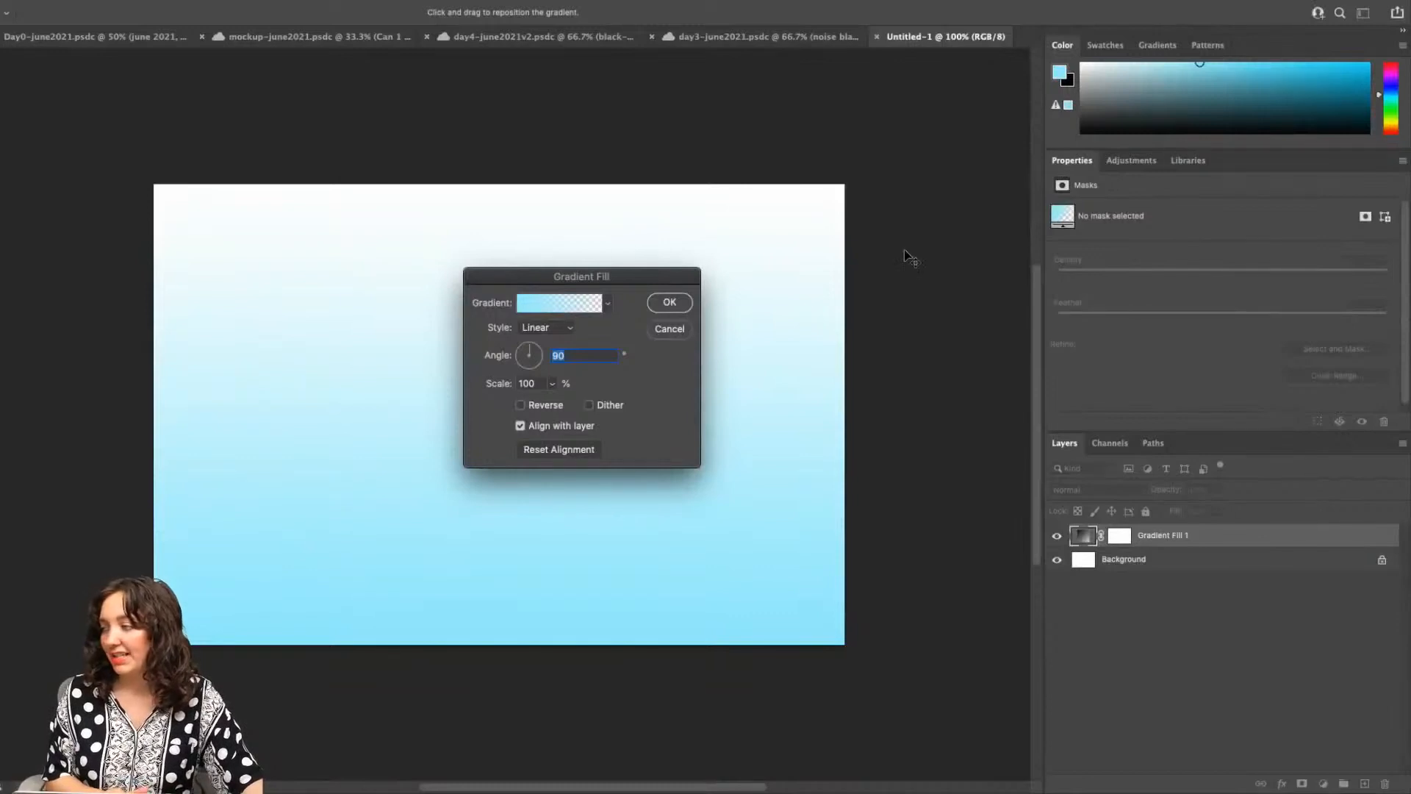
left_click(607, 304)
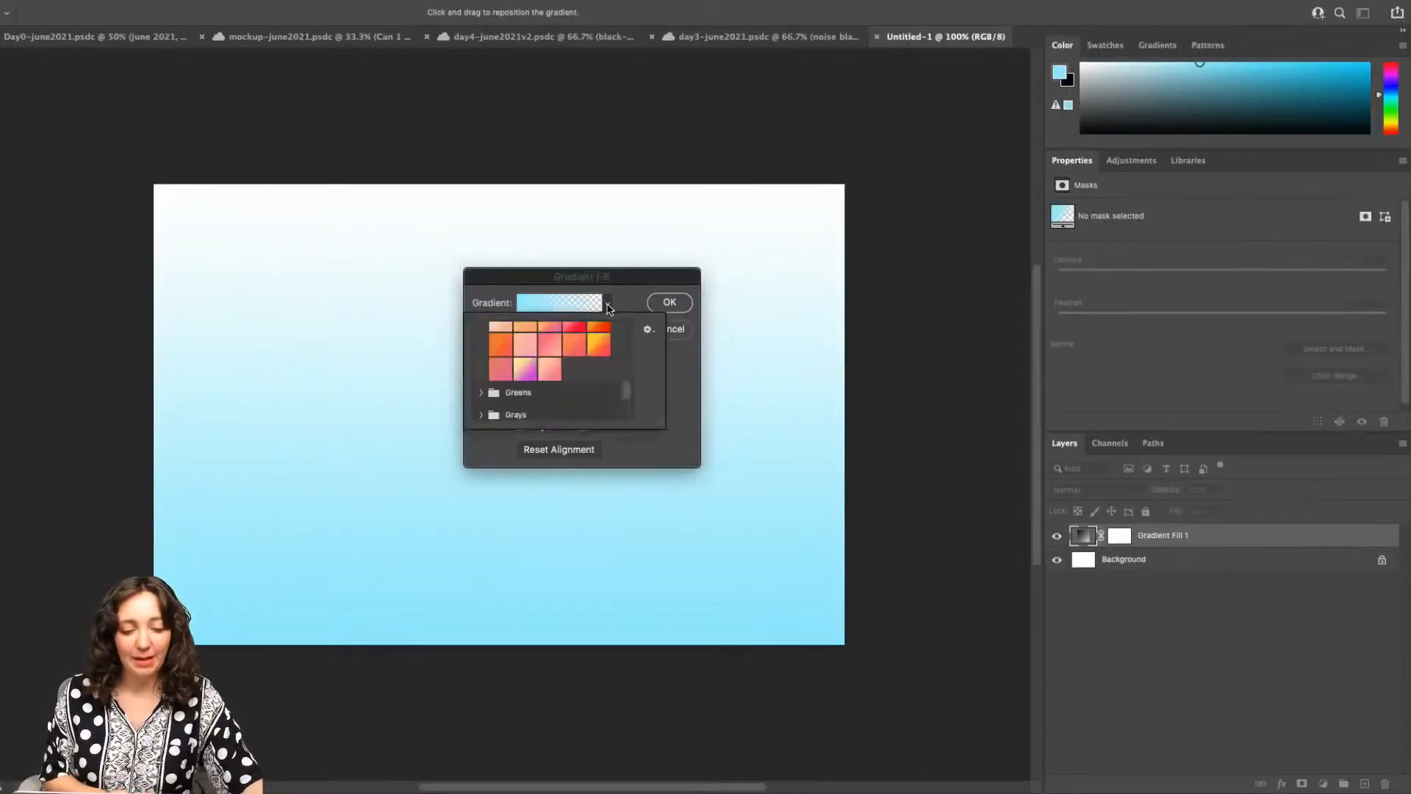
scroll(576, 351, "up", 2)
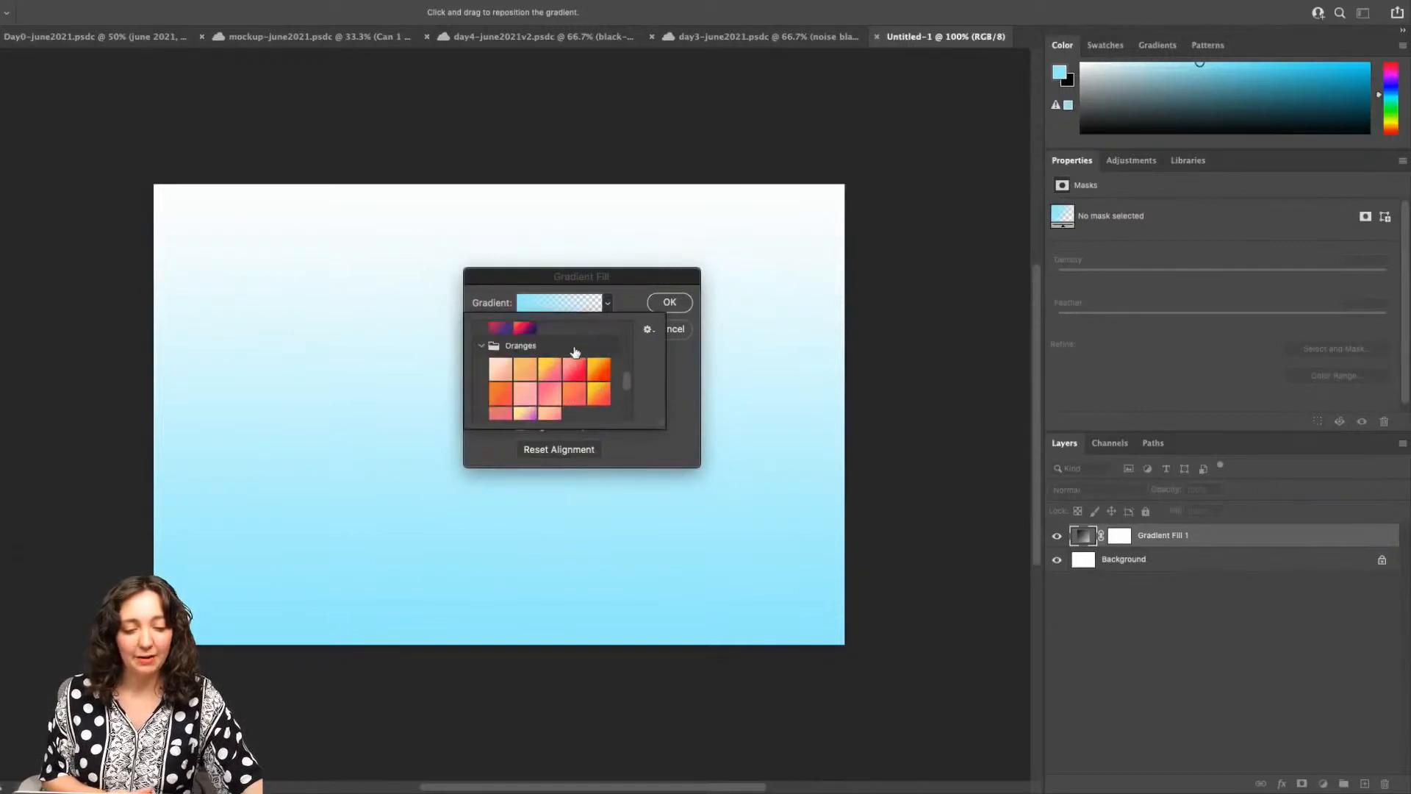
scroll(576, 351, "up", 3)
left_click_drag(663, 430, 989, 718)
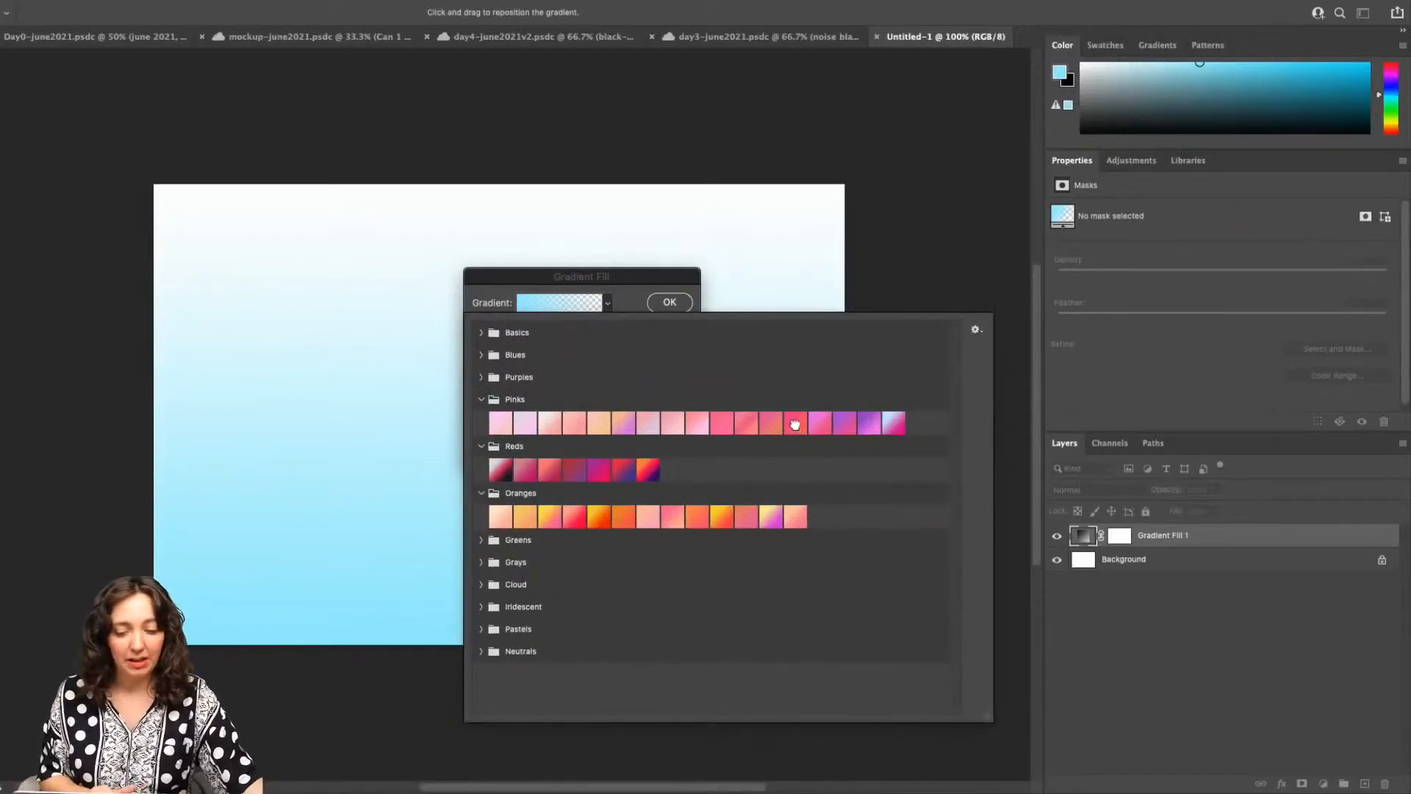
- Compare several Pinks and Reds presets and apply the pink-to-orange preset from the Pinks group to the gradient fill
left_click(795, 424)
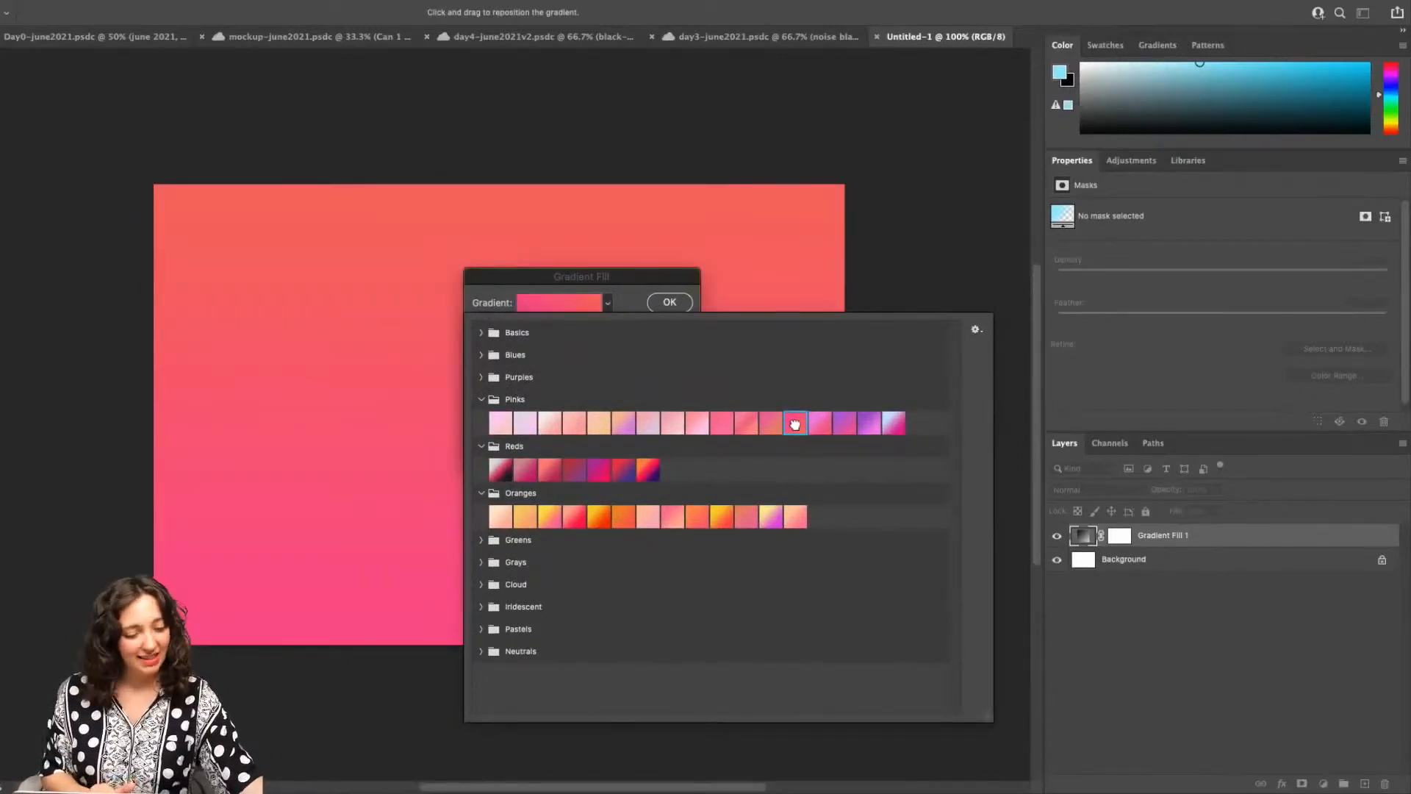
left_click(870, 425)
left_click(599, 468)
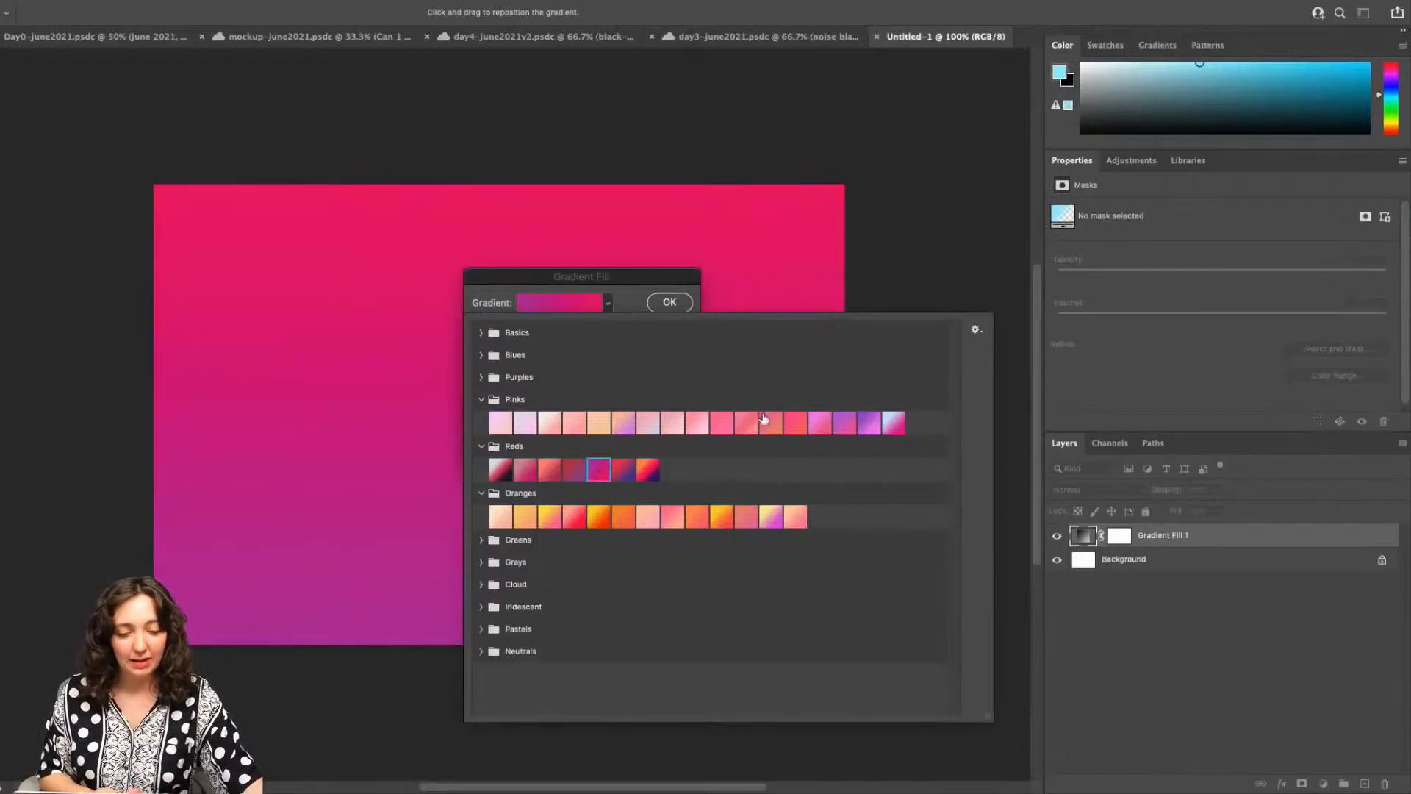
left_click(796, 425)
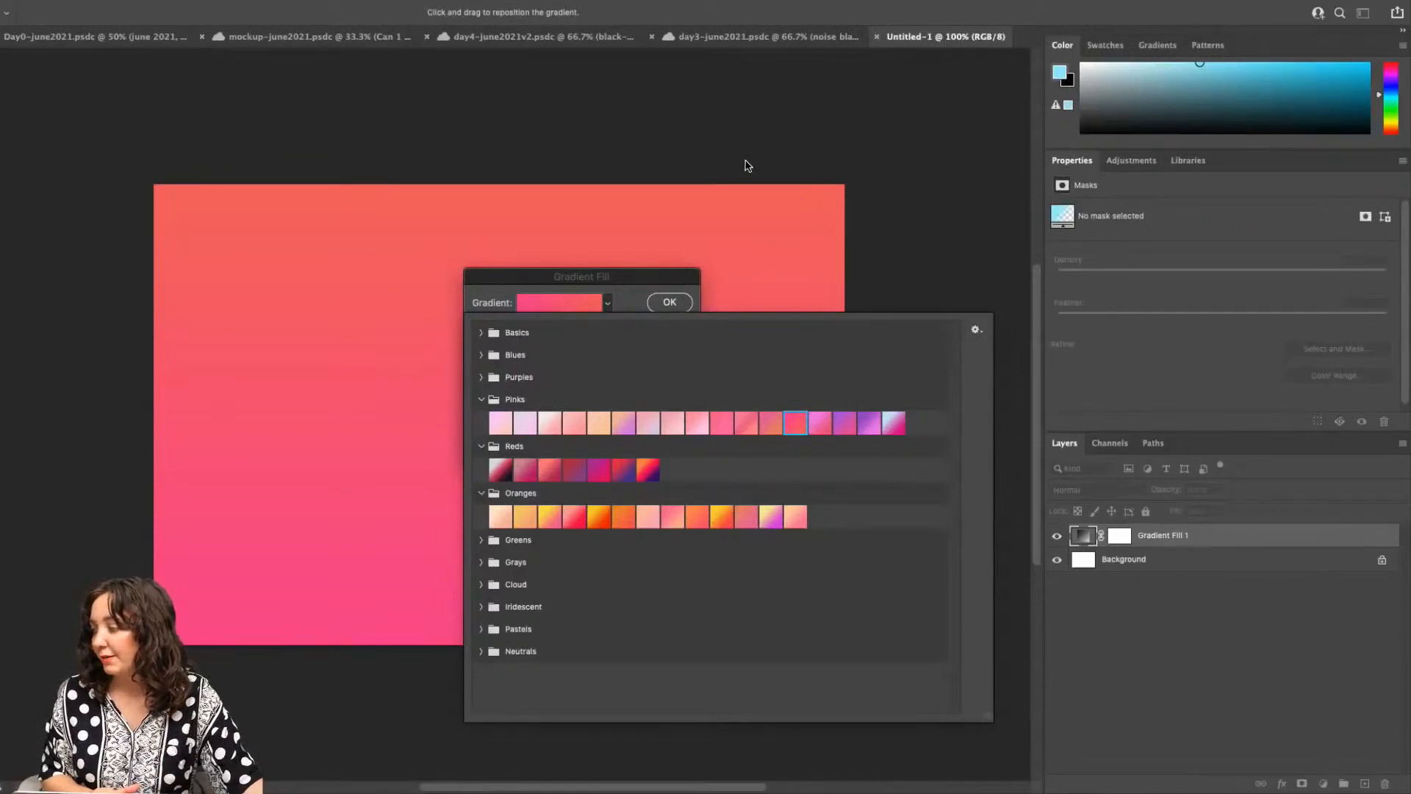
left_click(631, 281)
left_click_drag(631, 281, 685, 209)
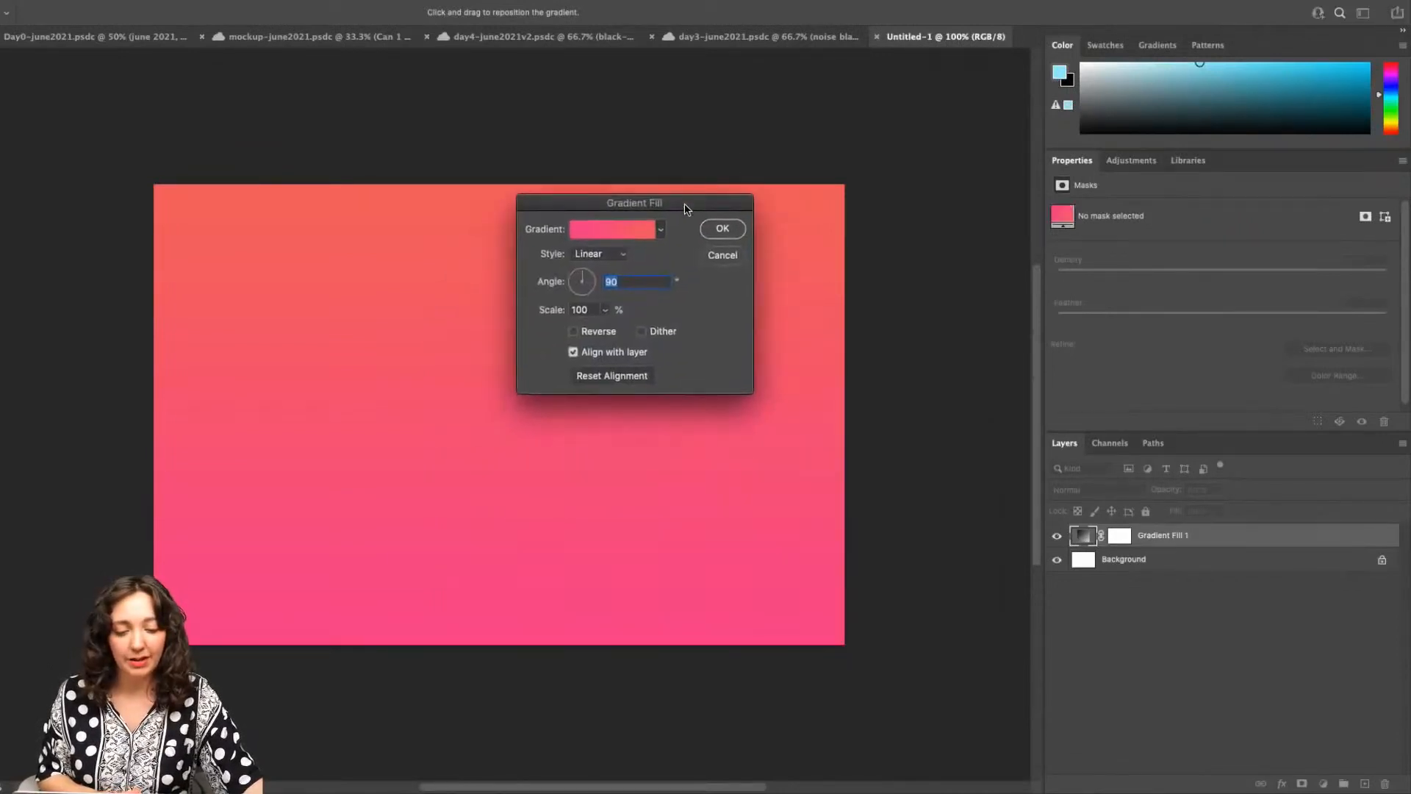
left_click(723, 230)
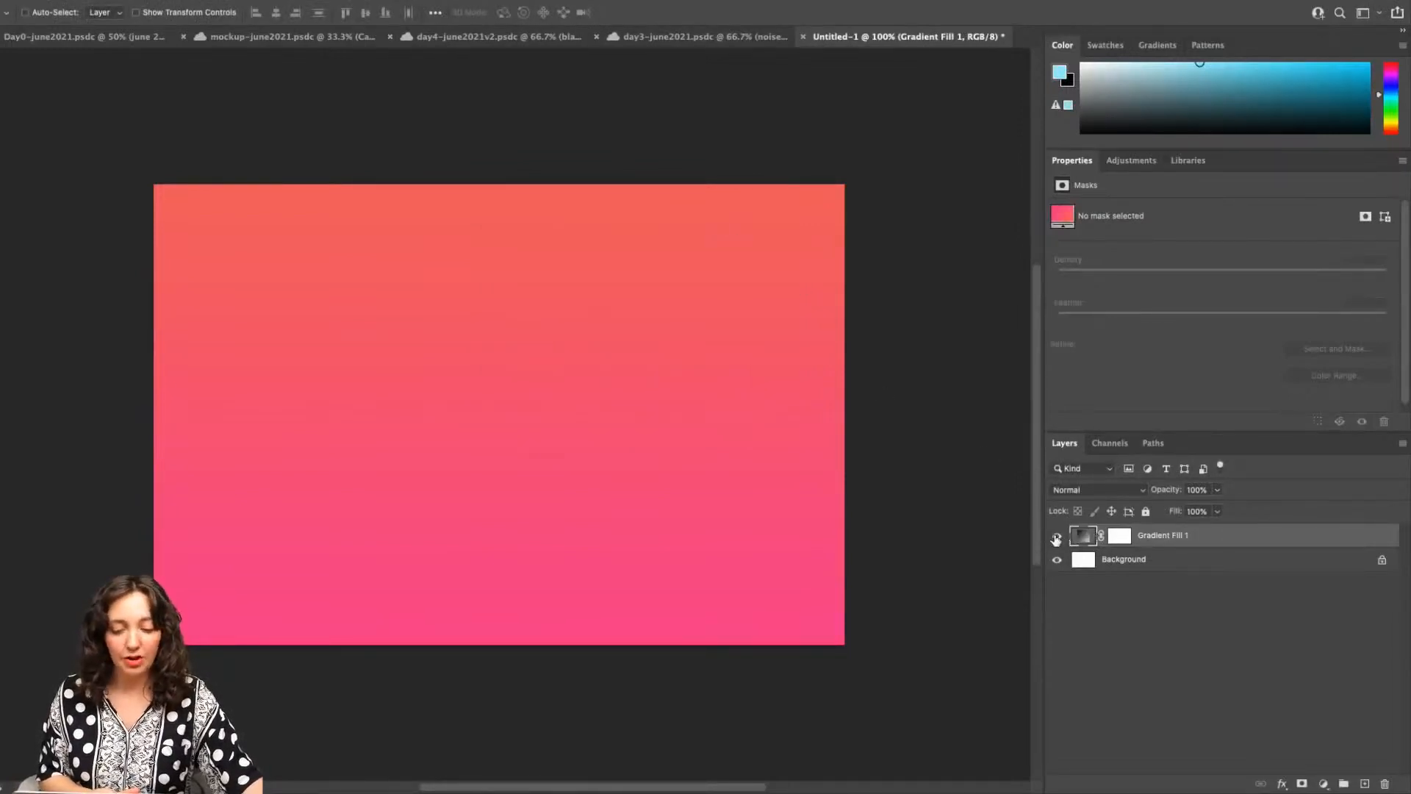
- Hide and show the gradient fill layer twice to compare it with the white background
left_click(1056, 539)
left_click(1056, 539)
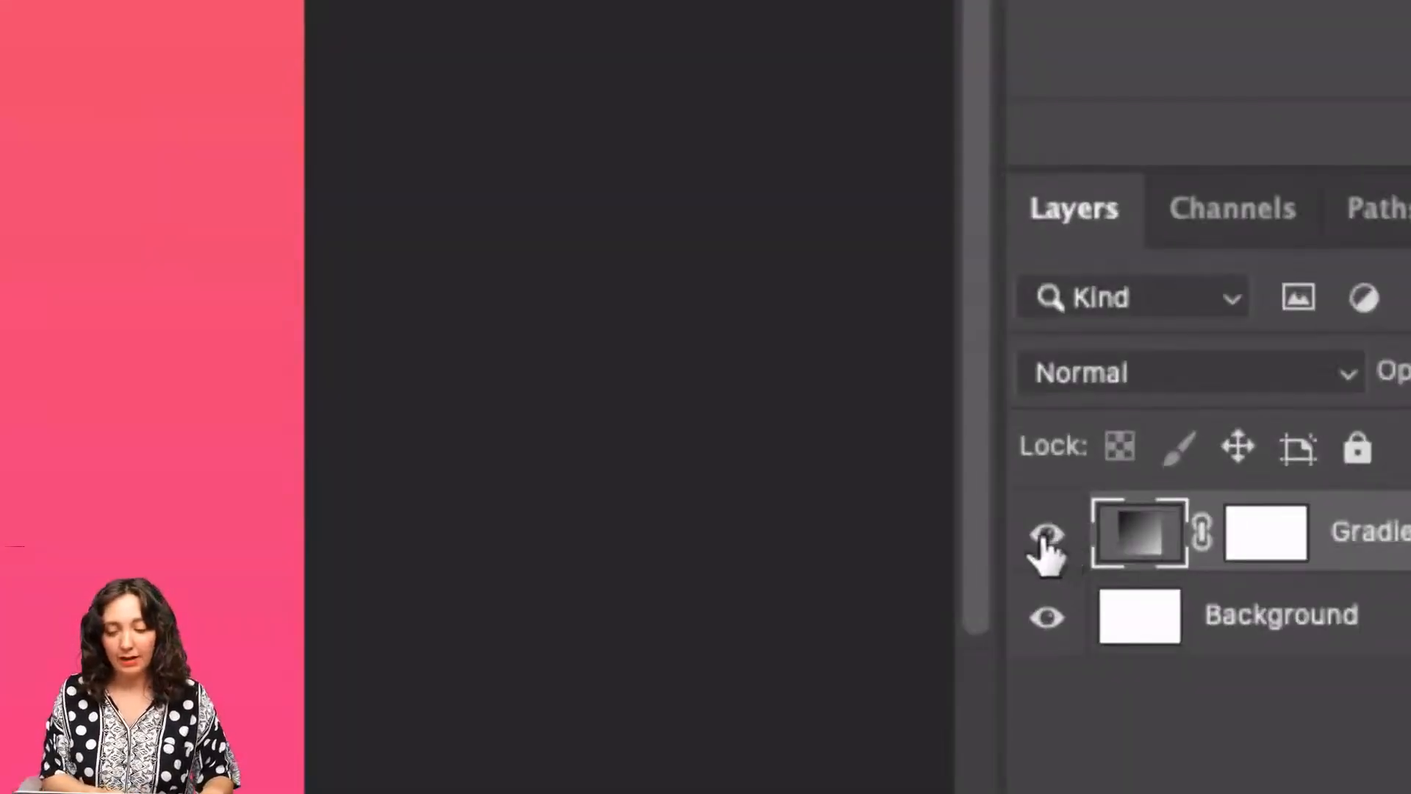
left_click(1057, 538)
left_click(1057, 538)
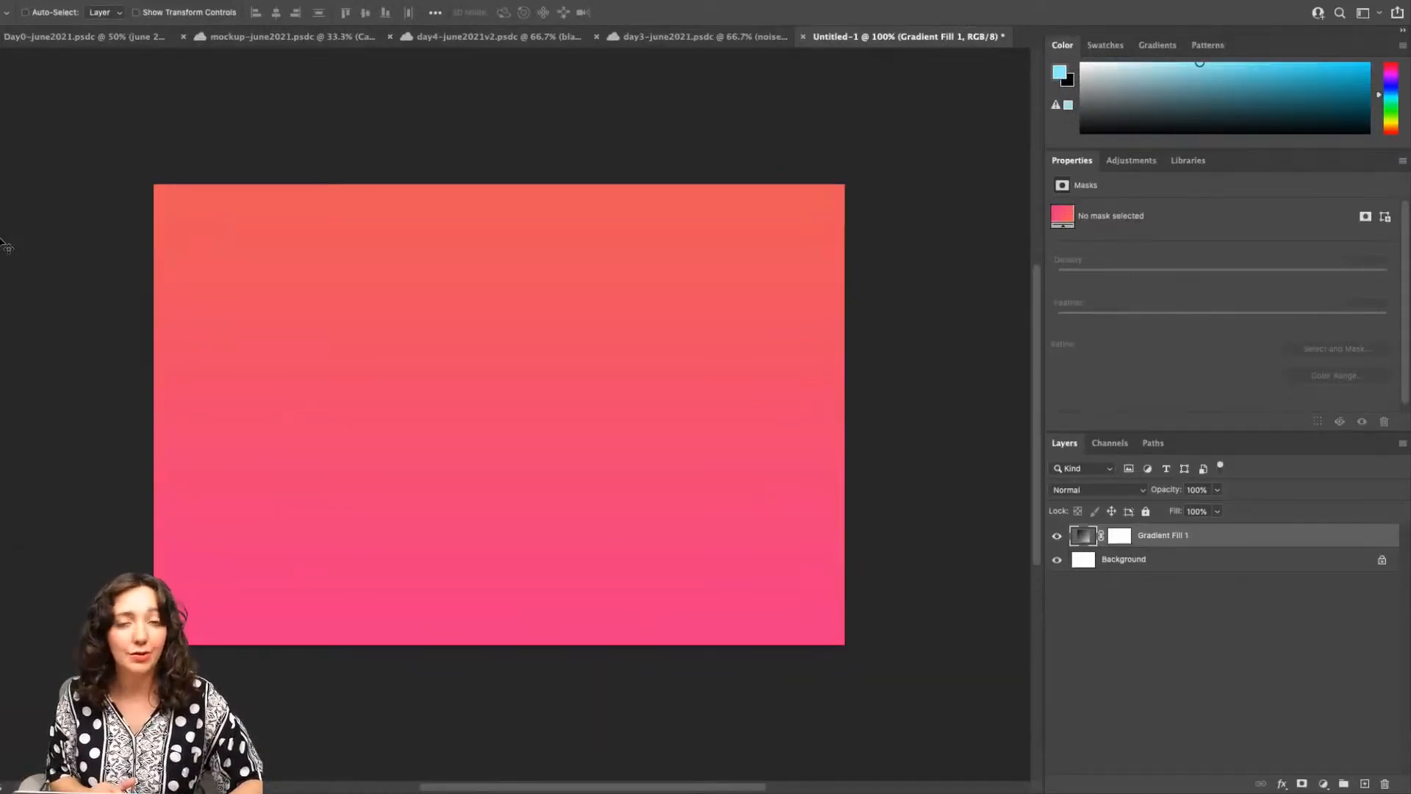
- Place a horizontal type layer on the canvas with the Lorem Ipsum placeholder text in black Beastly at 102 pt
key("t")
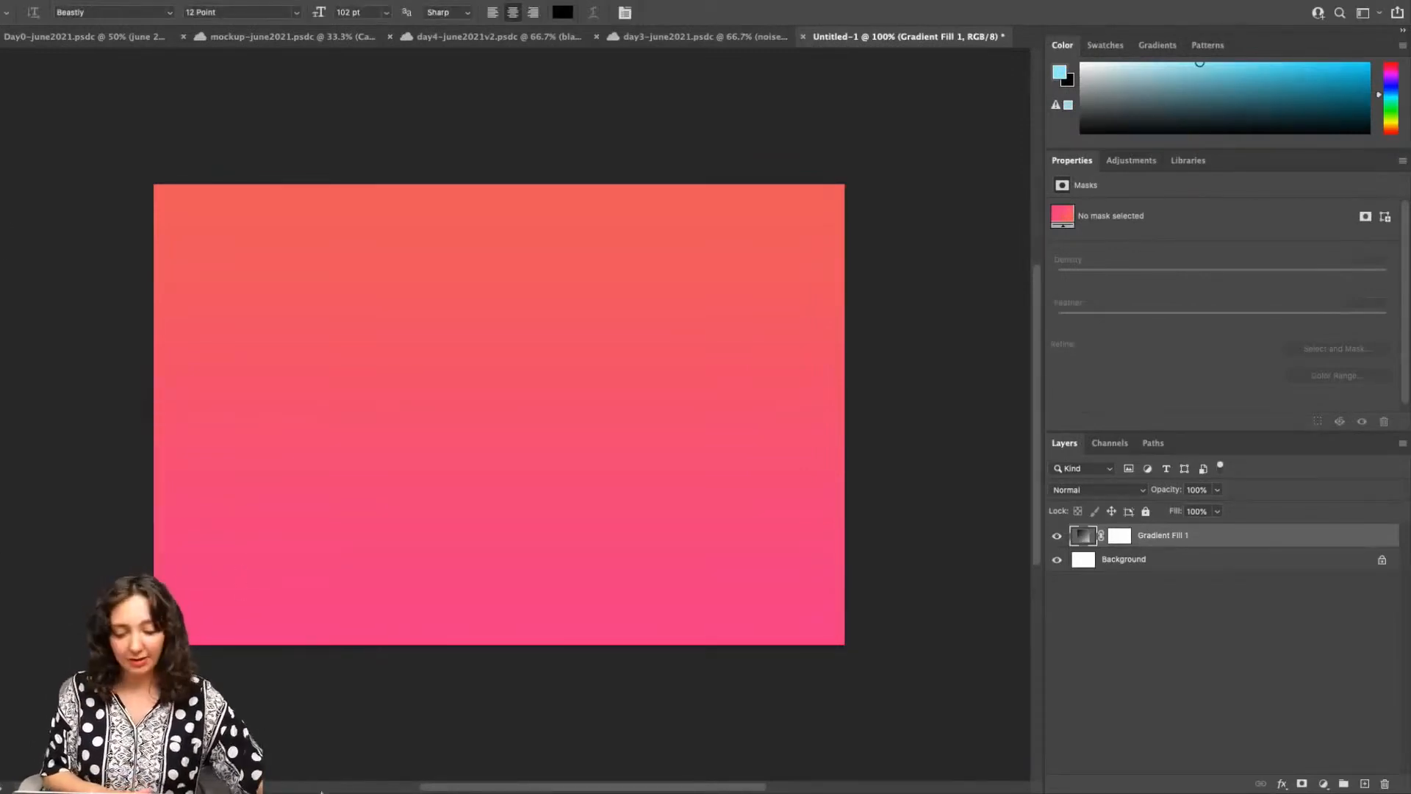
mouse_move(395, 764)
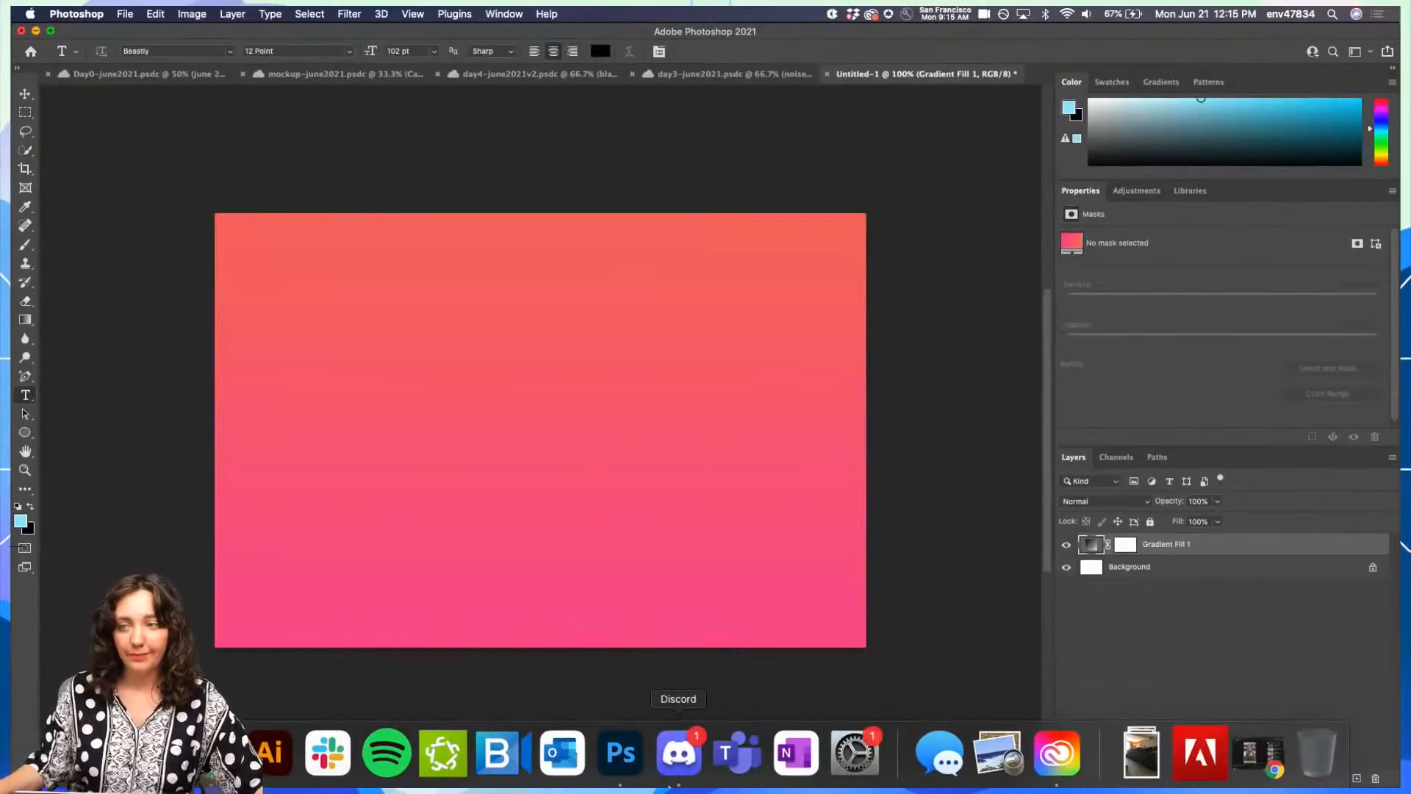
left_click(26, 396)
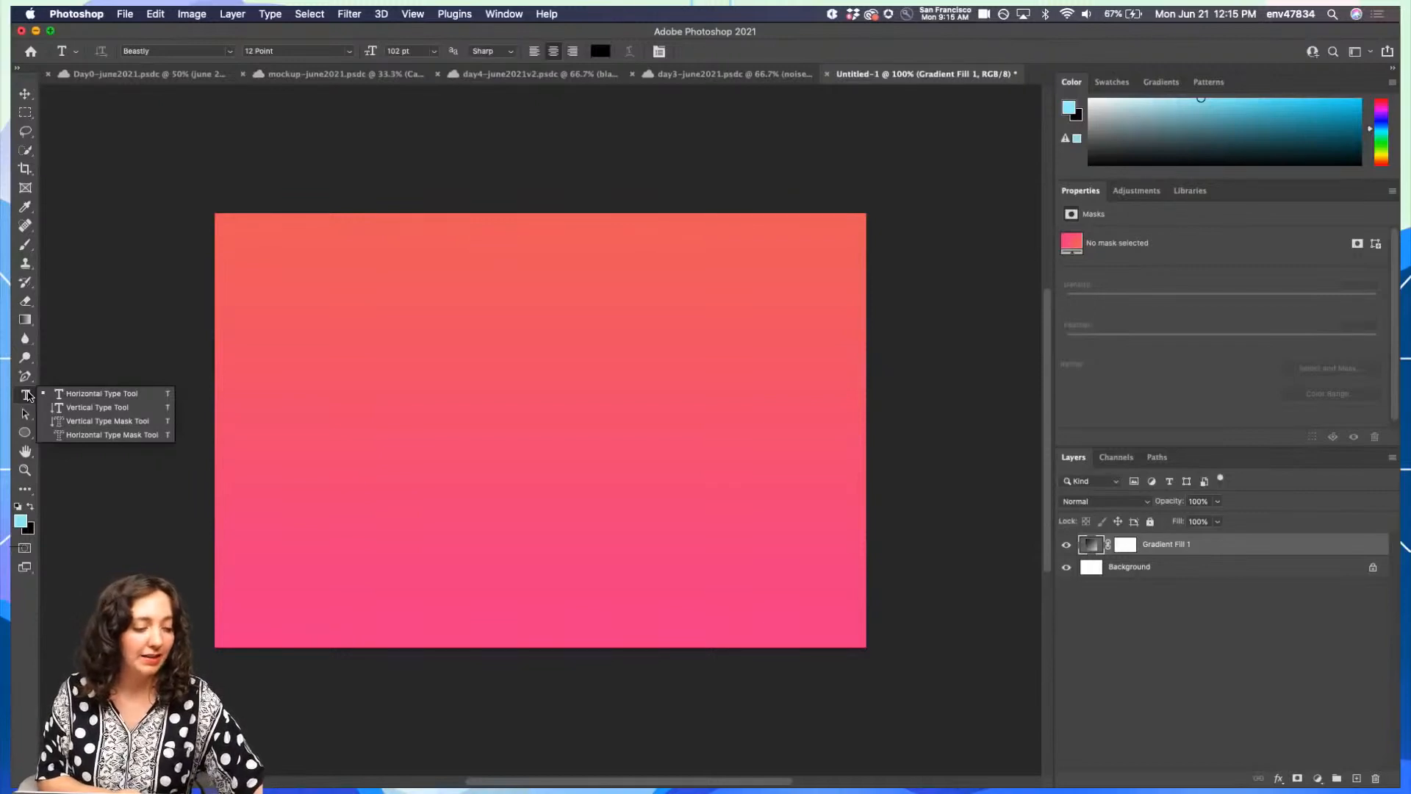
left_click(27, 392)
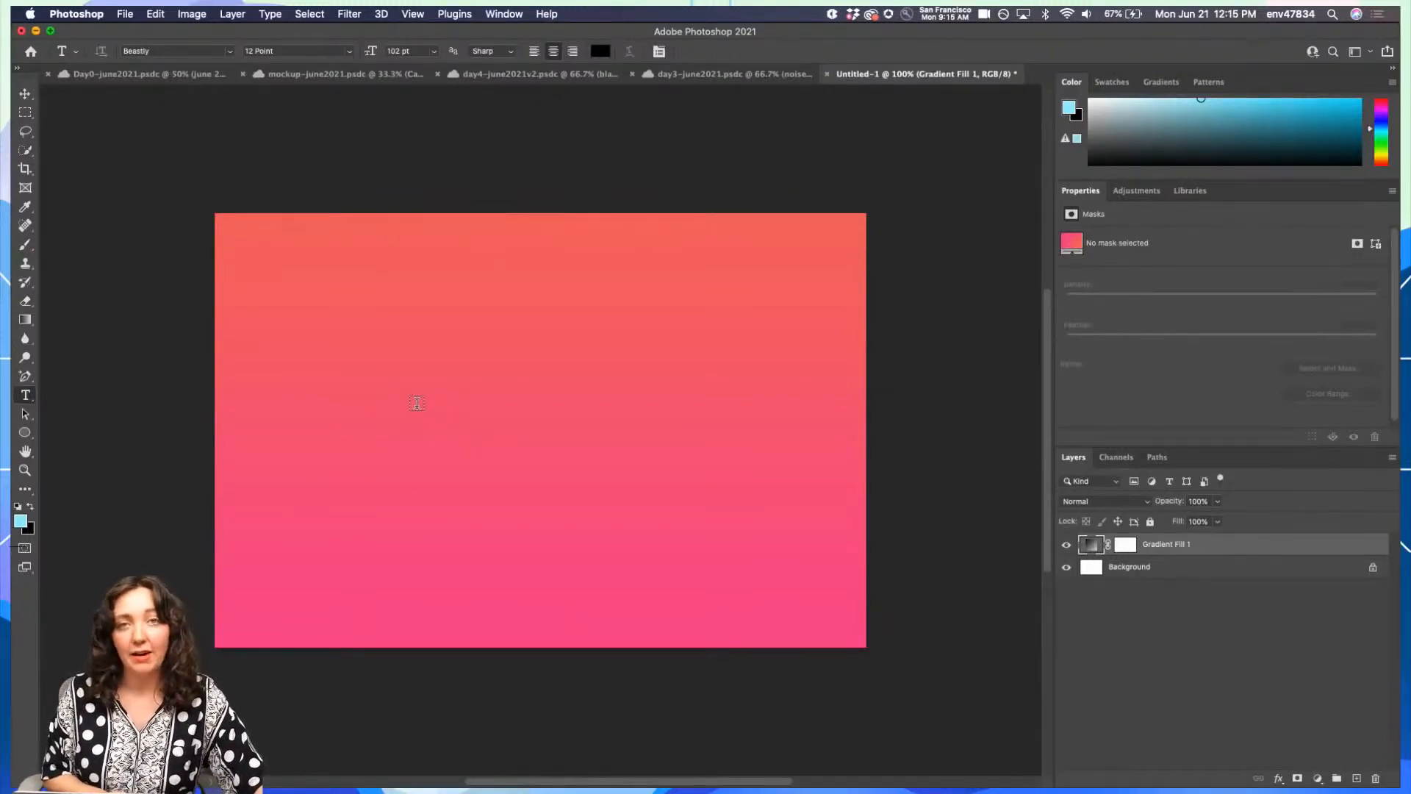
left_click(417, 403)
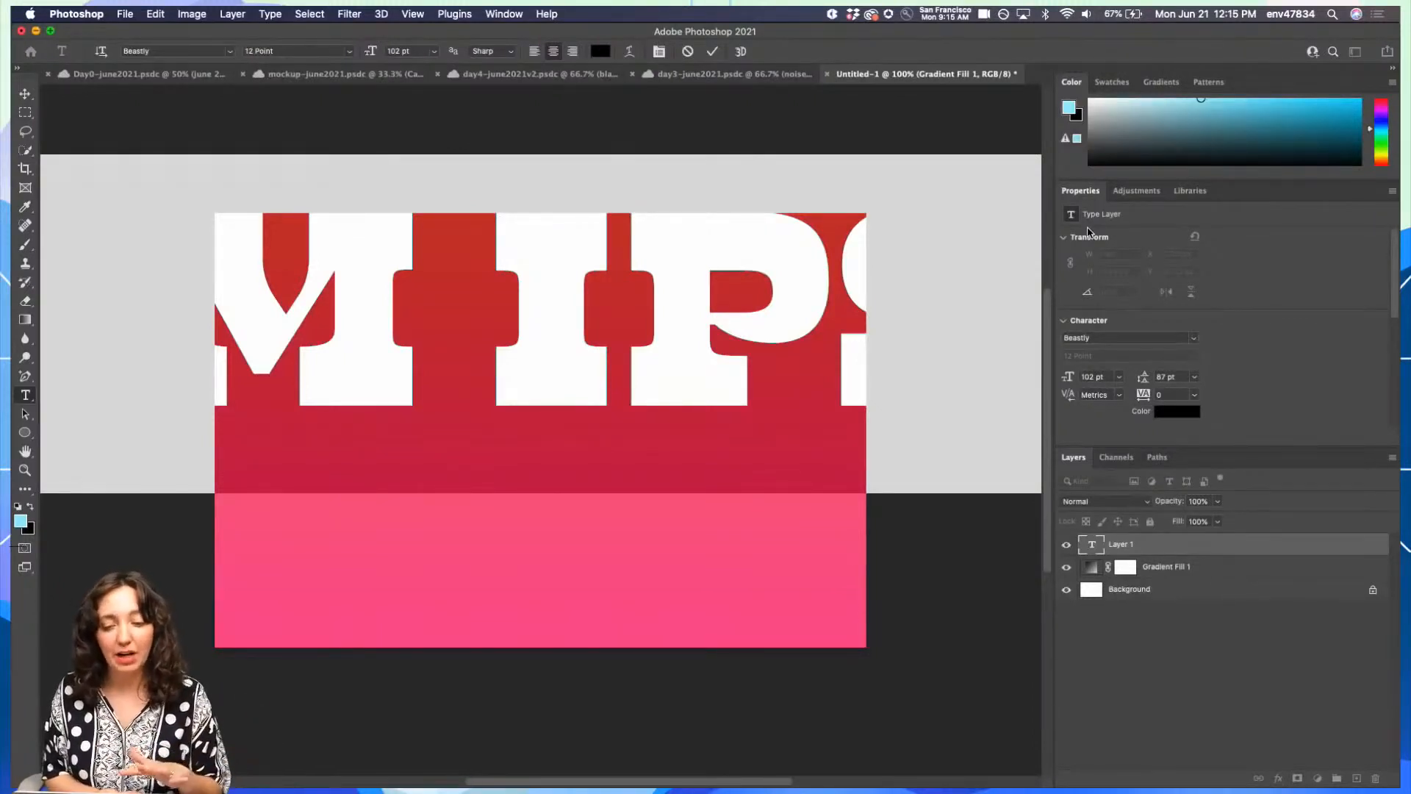
left_click(26, 265)
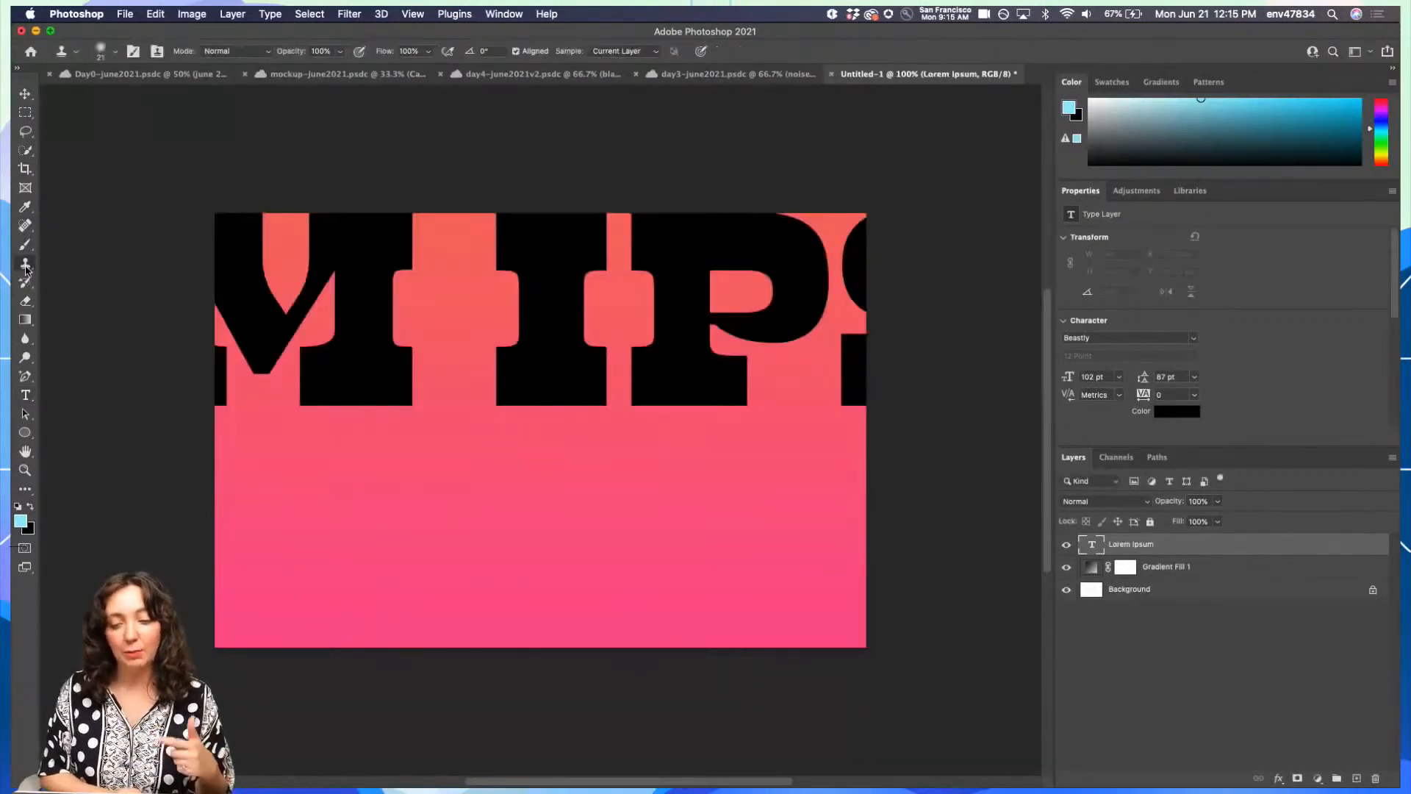
left_click(26, 396)
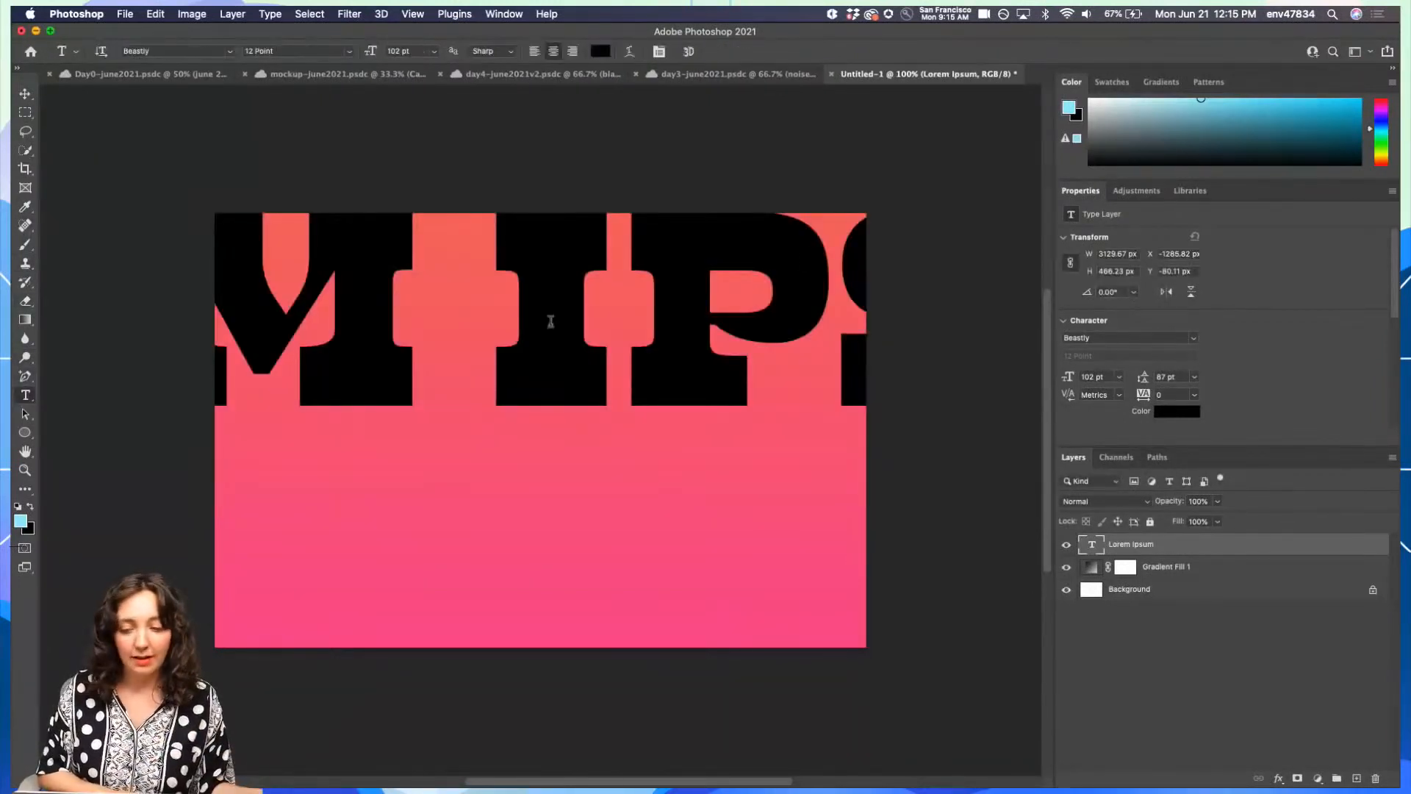
- Select all of the placeholder text and reduce its font size to 23 pt
left_click(657, 316)
key("super+a")
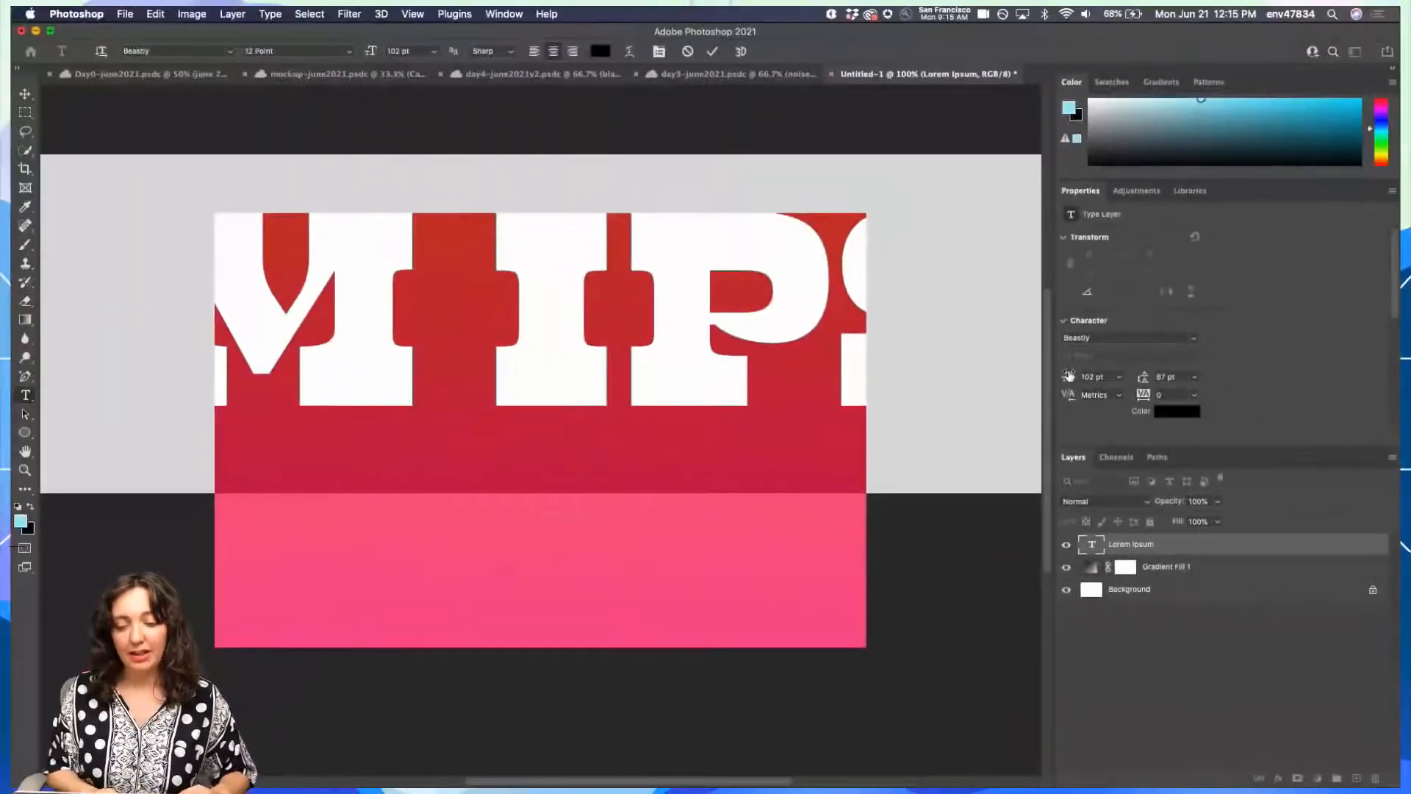
left_click_drag(1067, 377, 1015, 379)
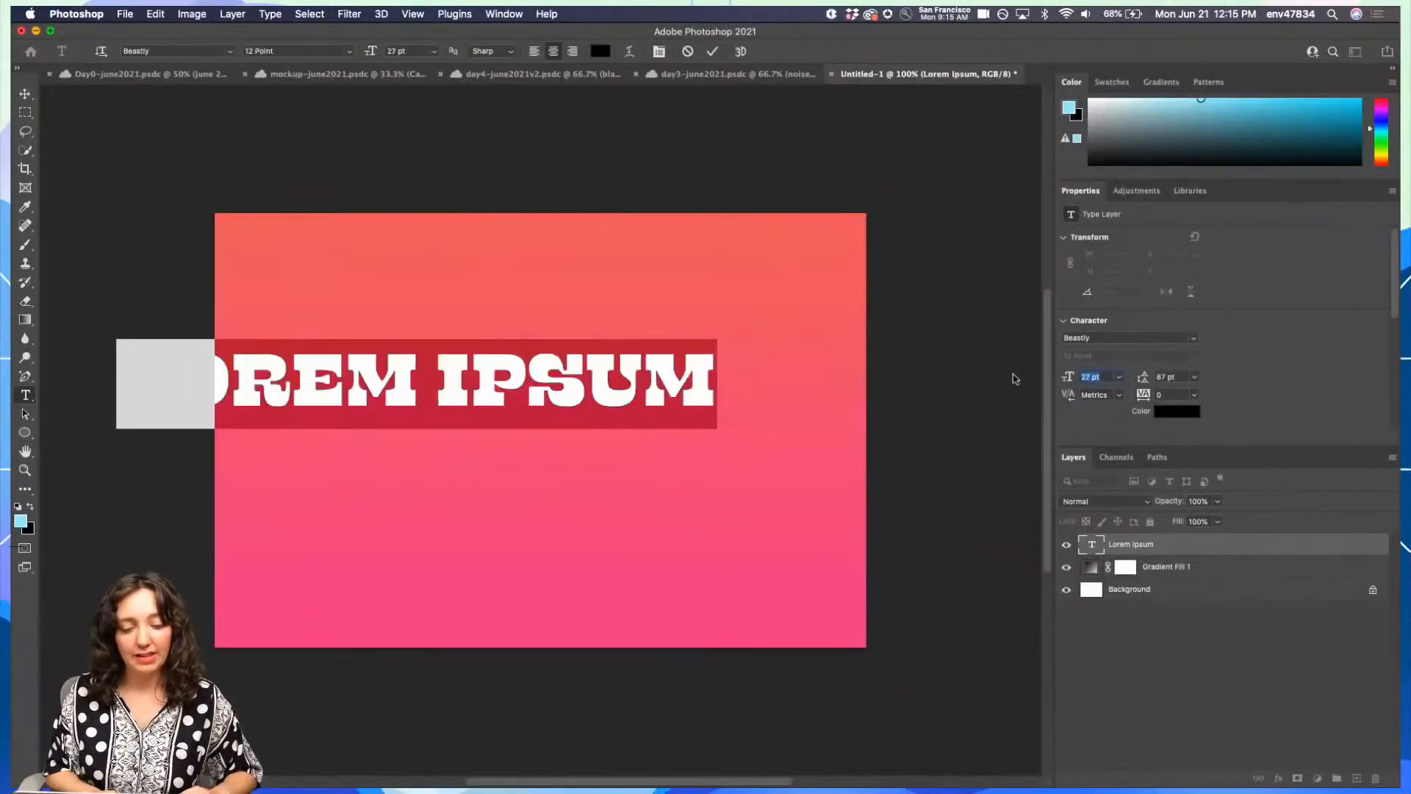
left_click_drag(1012, 378, 1010, 377)
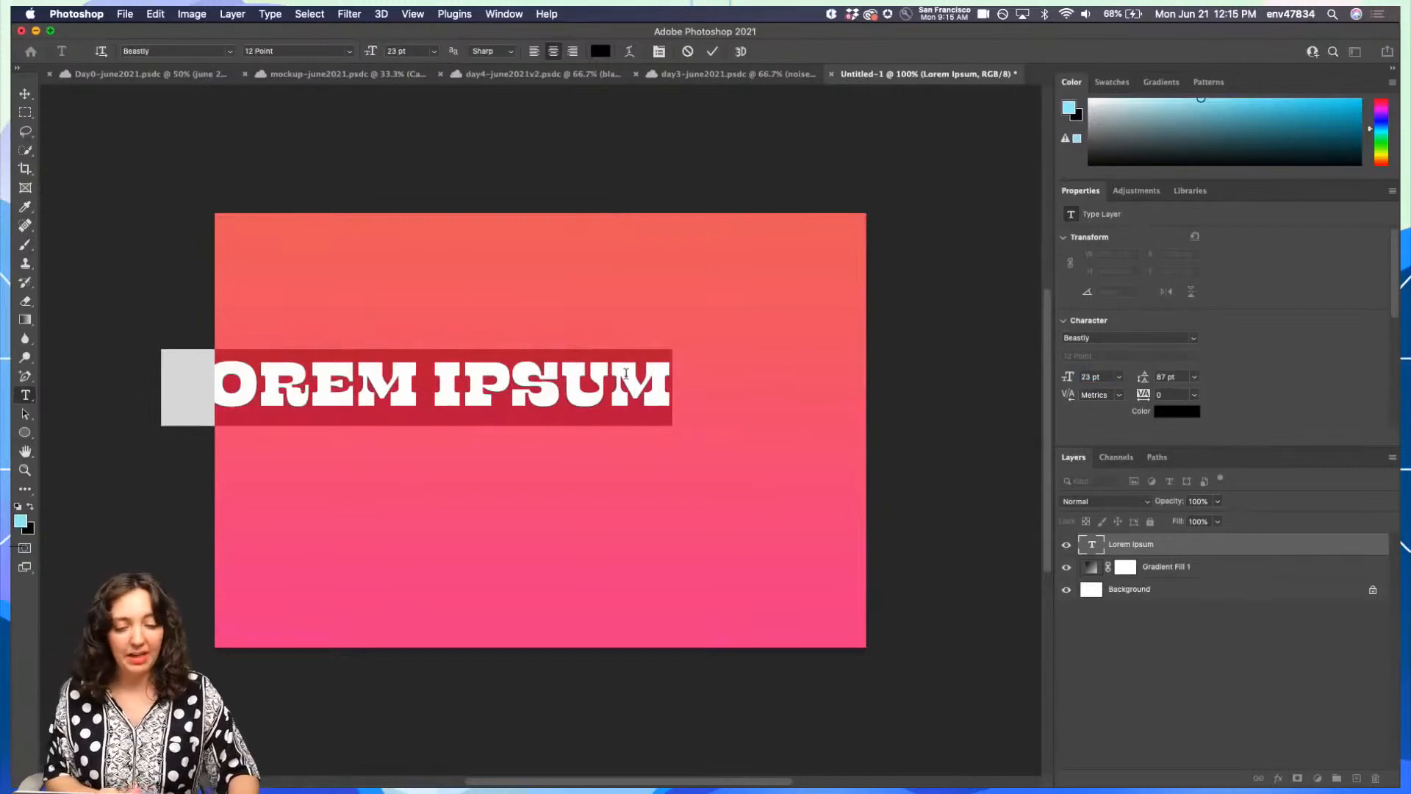
key("Escape")
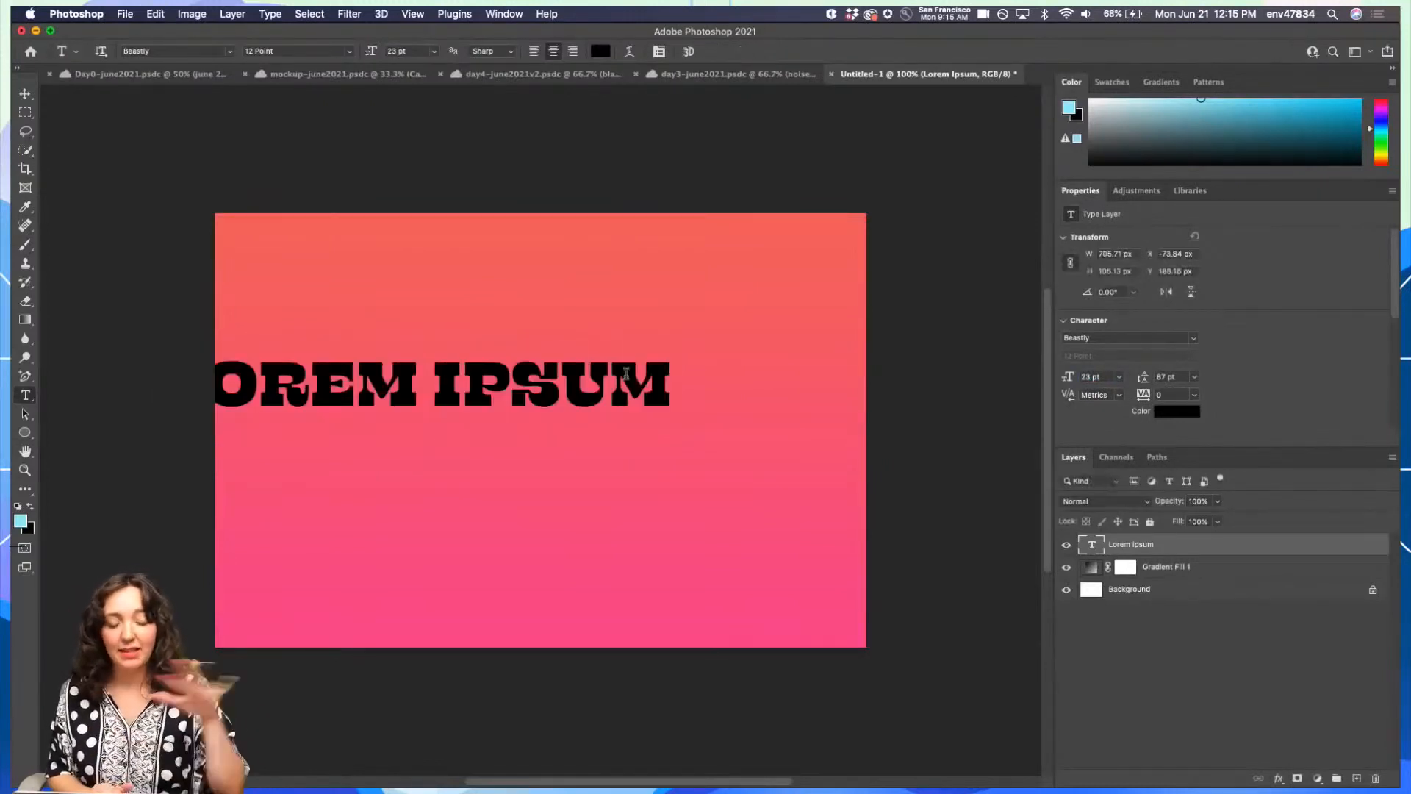
- Move the Lorem Ipsum text to just below the canvas centre and set its font size to 22 pt
left_click(25, 93)
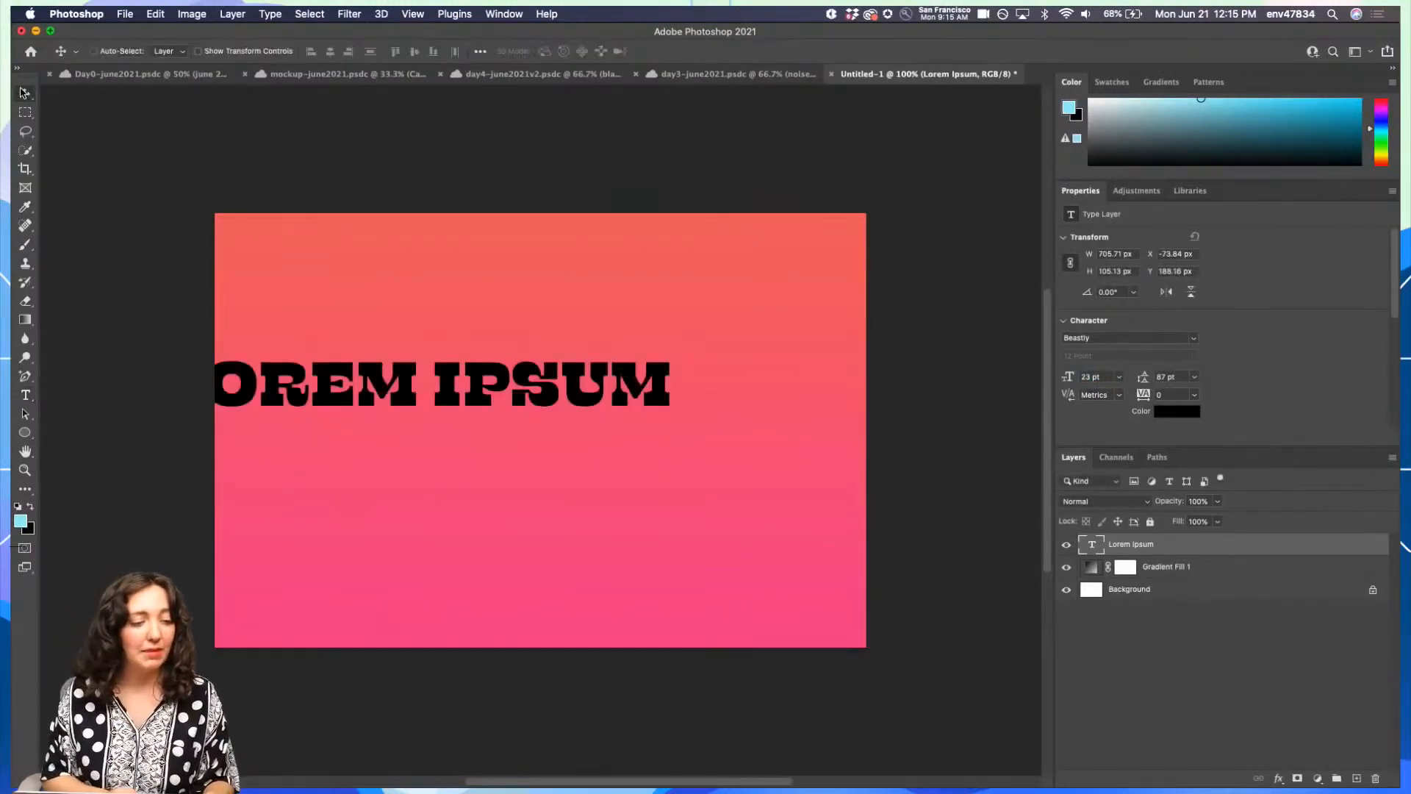
left_click_drag(326, 406, 449, 451)
left_click(1061, 384)
left_click_drag(1060, 383, 1065, 385)
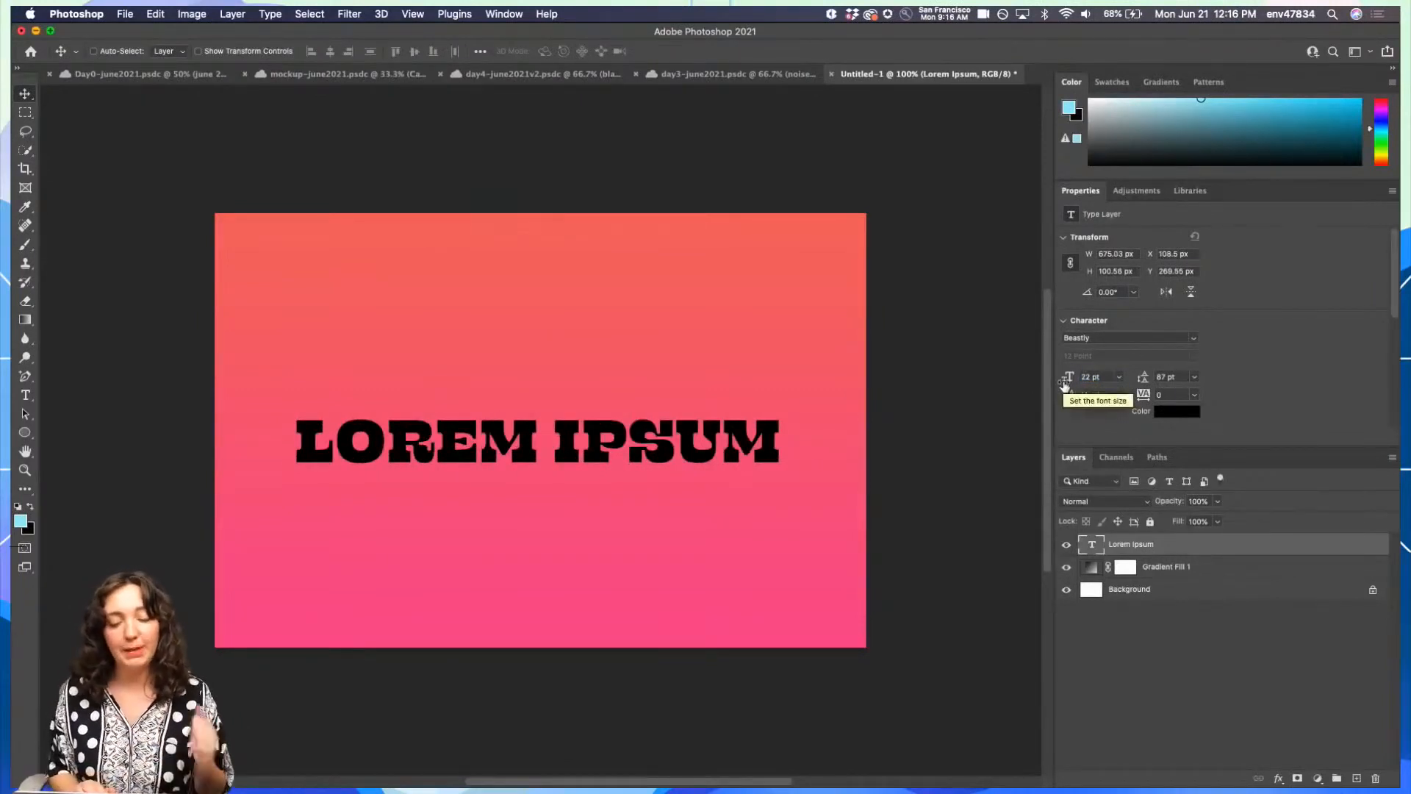
- Try the Acumin Pro font on the Lorem Ipsum text, look over the font list, and restore Beastly
left_click(1199, 344)
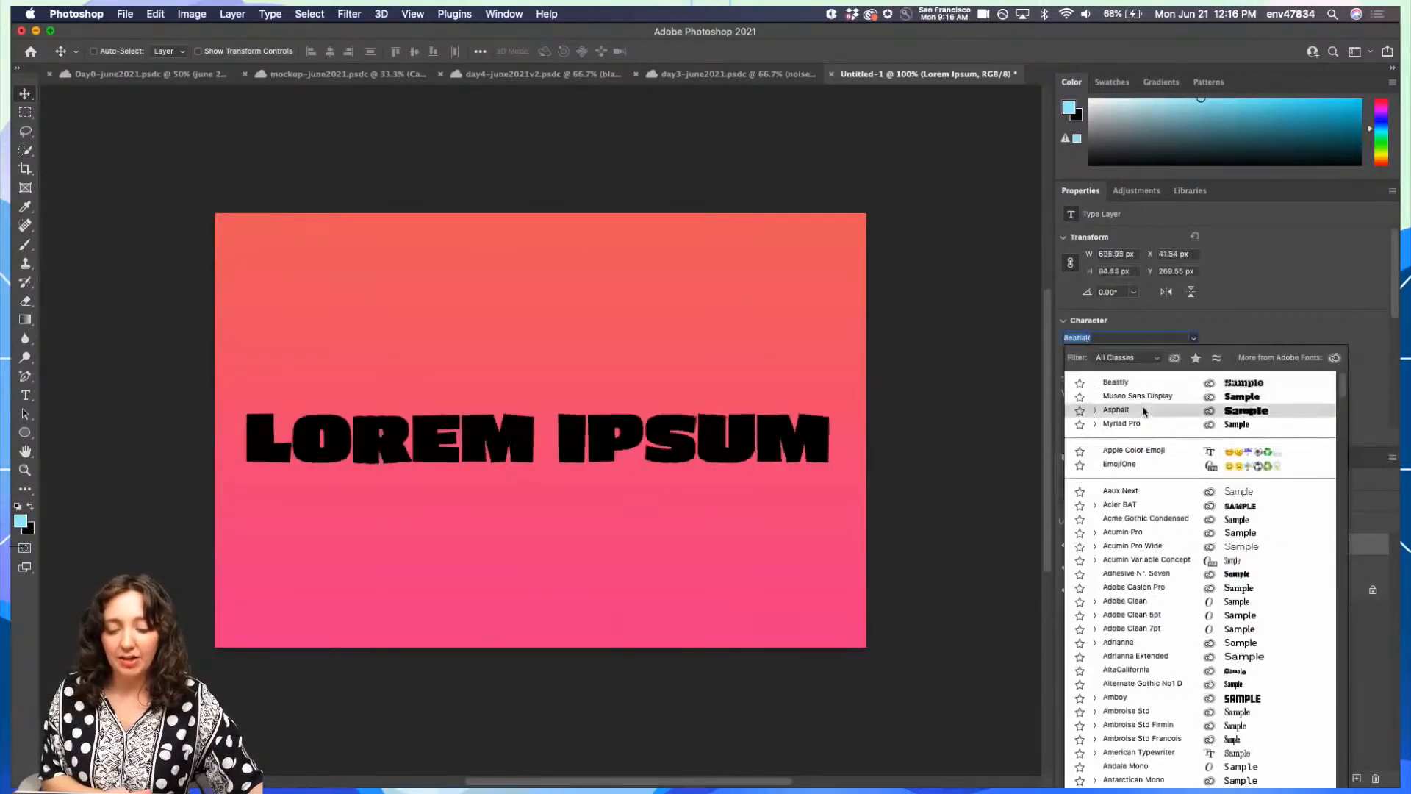
left_click(1121, 541)
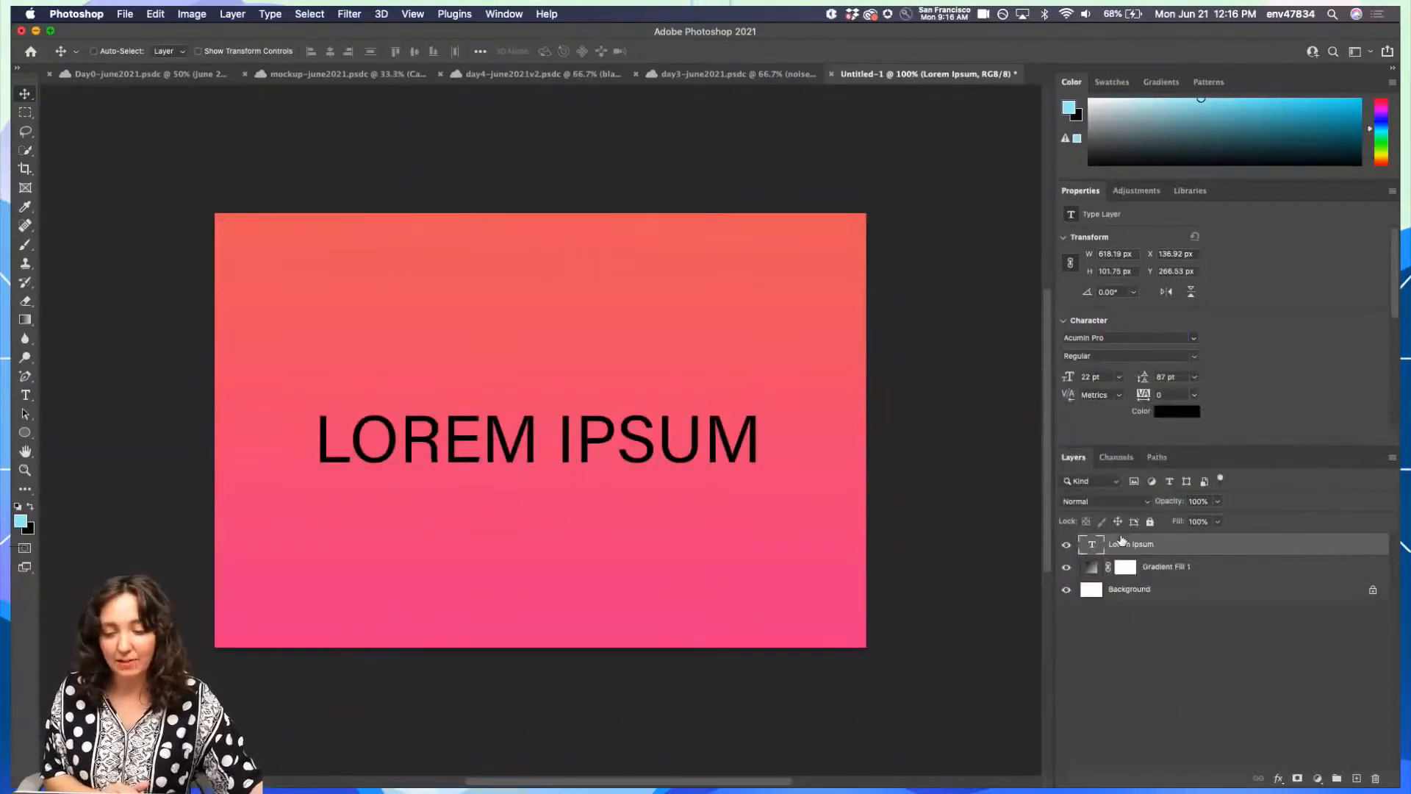
left_click(1195, 339)
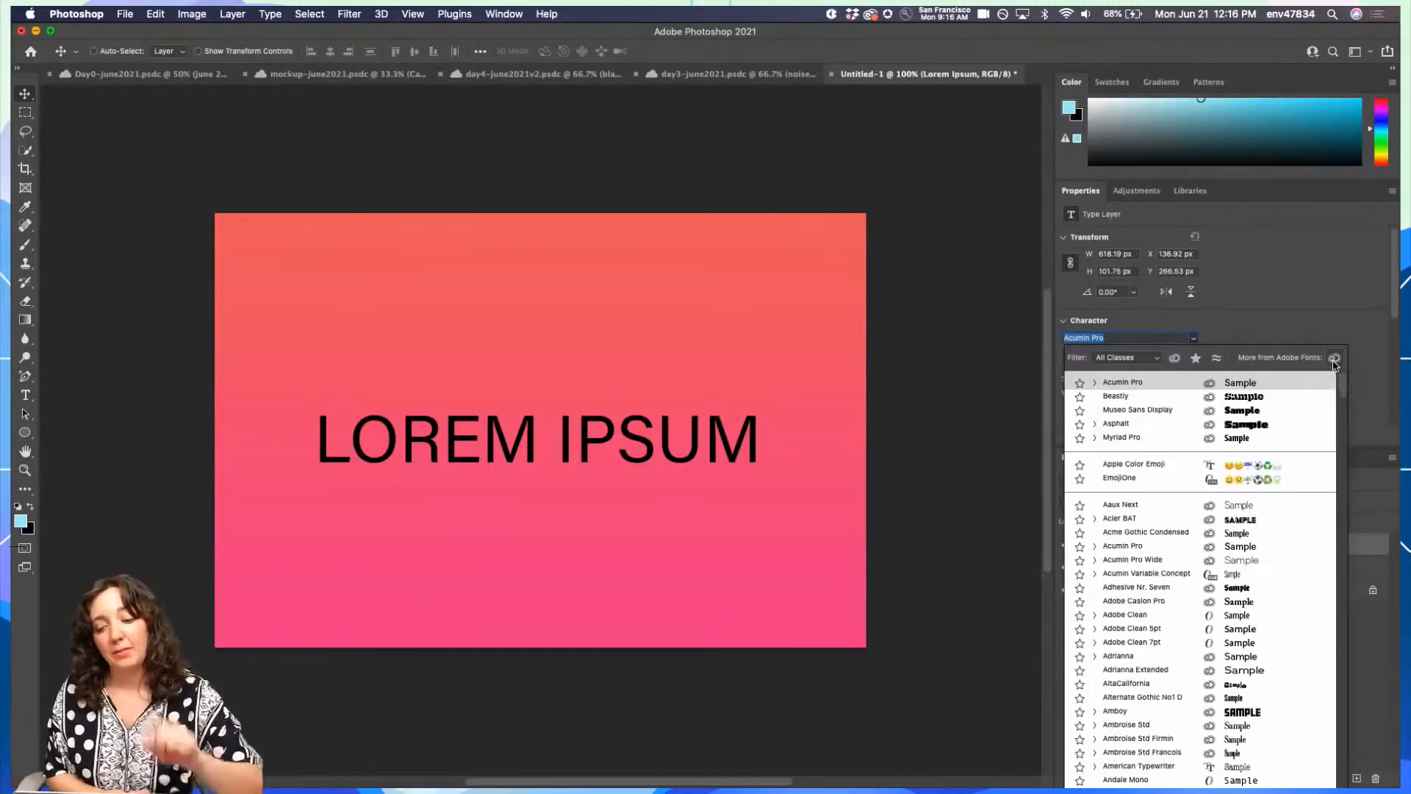
left_click(1252, 398)
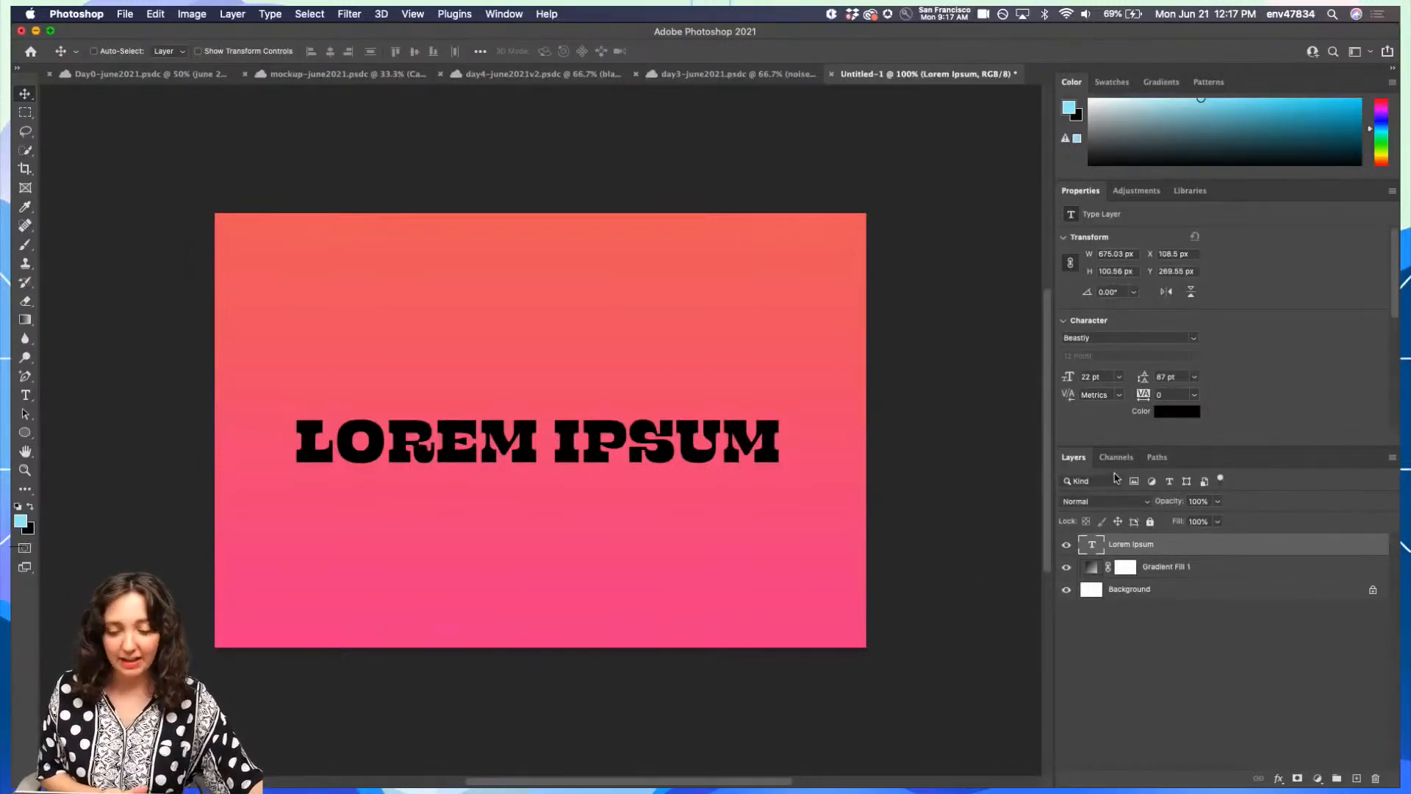
- Change the Lorem Ipsum text color to yellow ffdf4b
left_click(1173, 412)
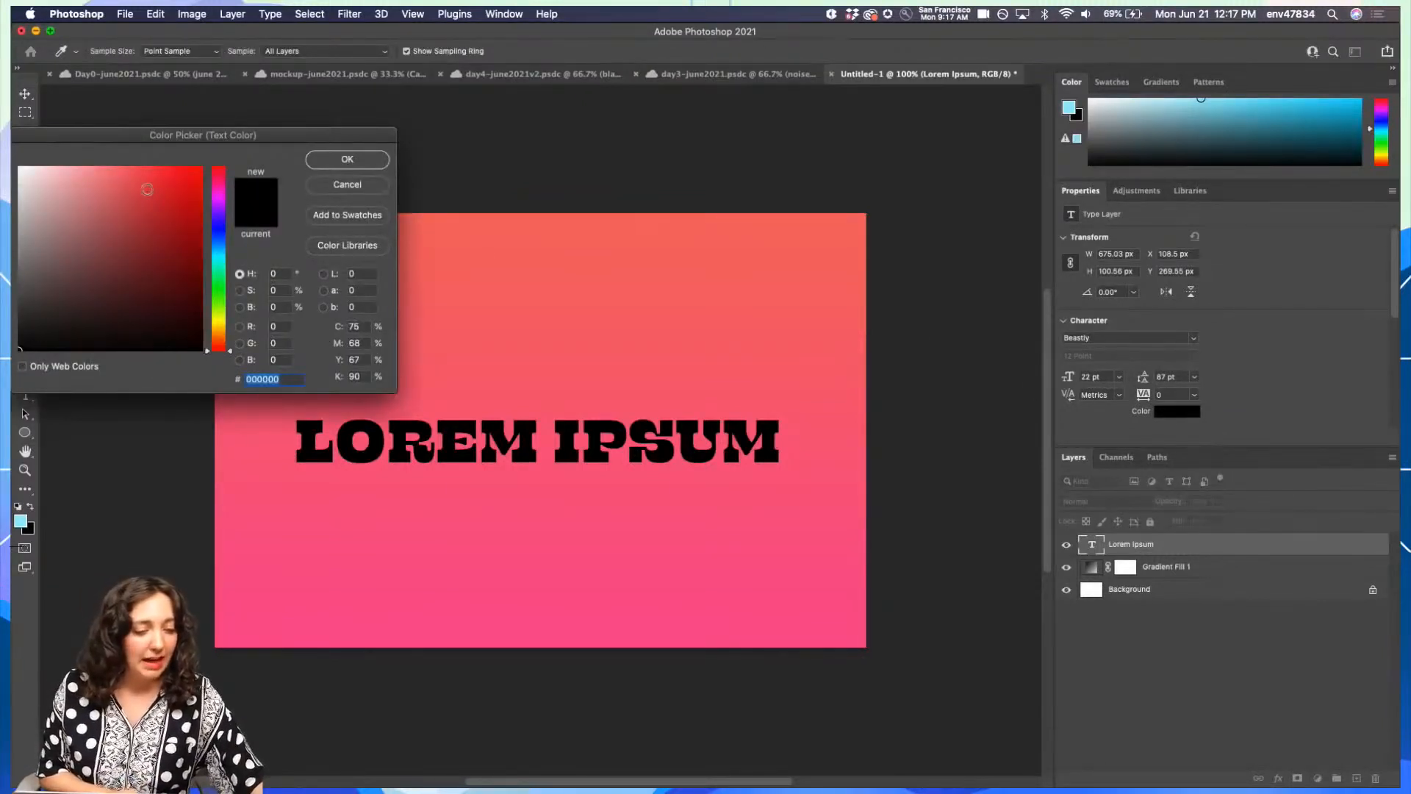
left_click(219, 325)
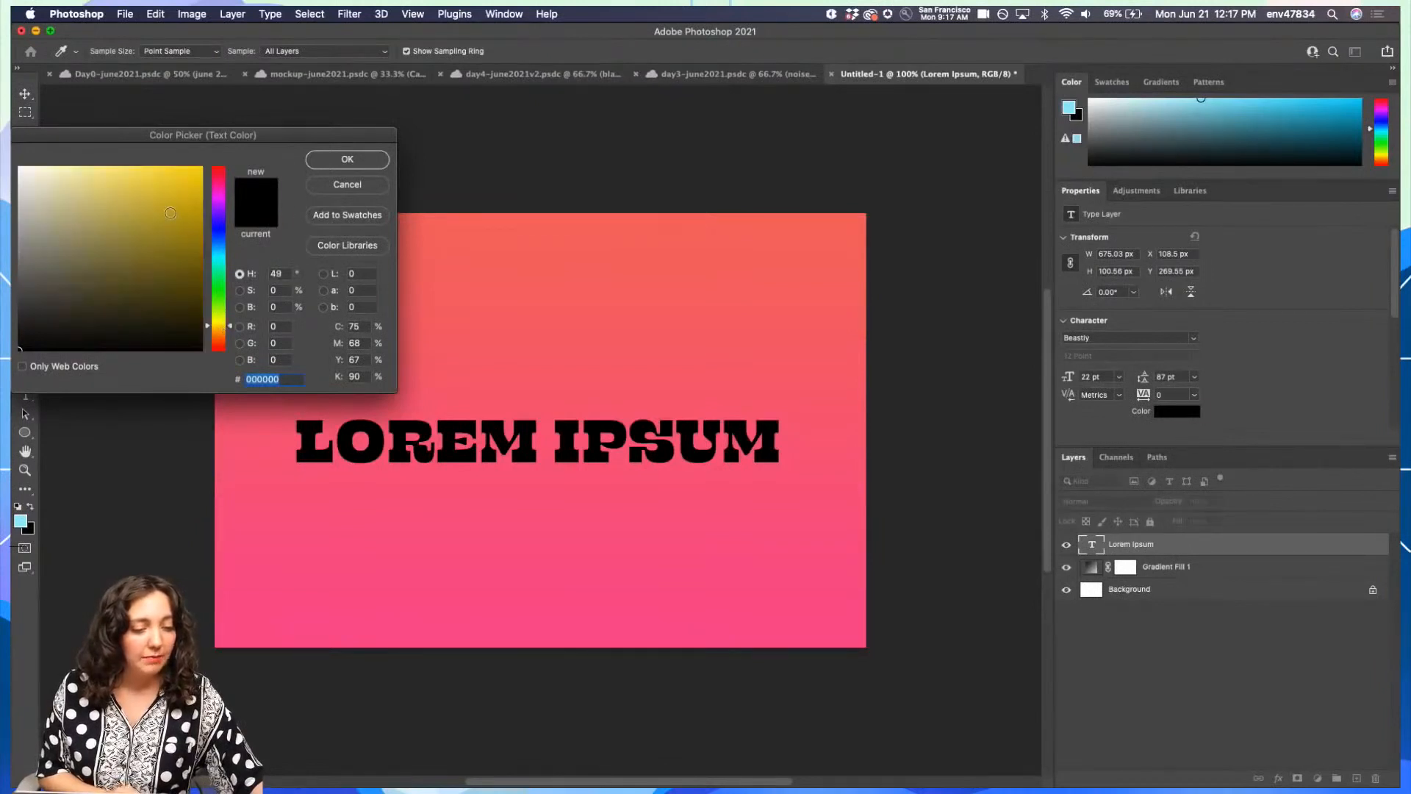
left_click(147, 166)
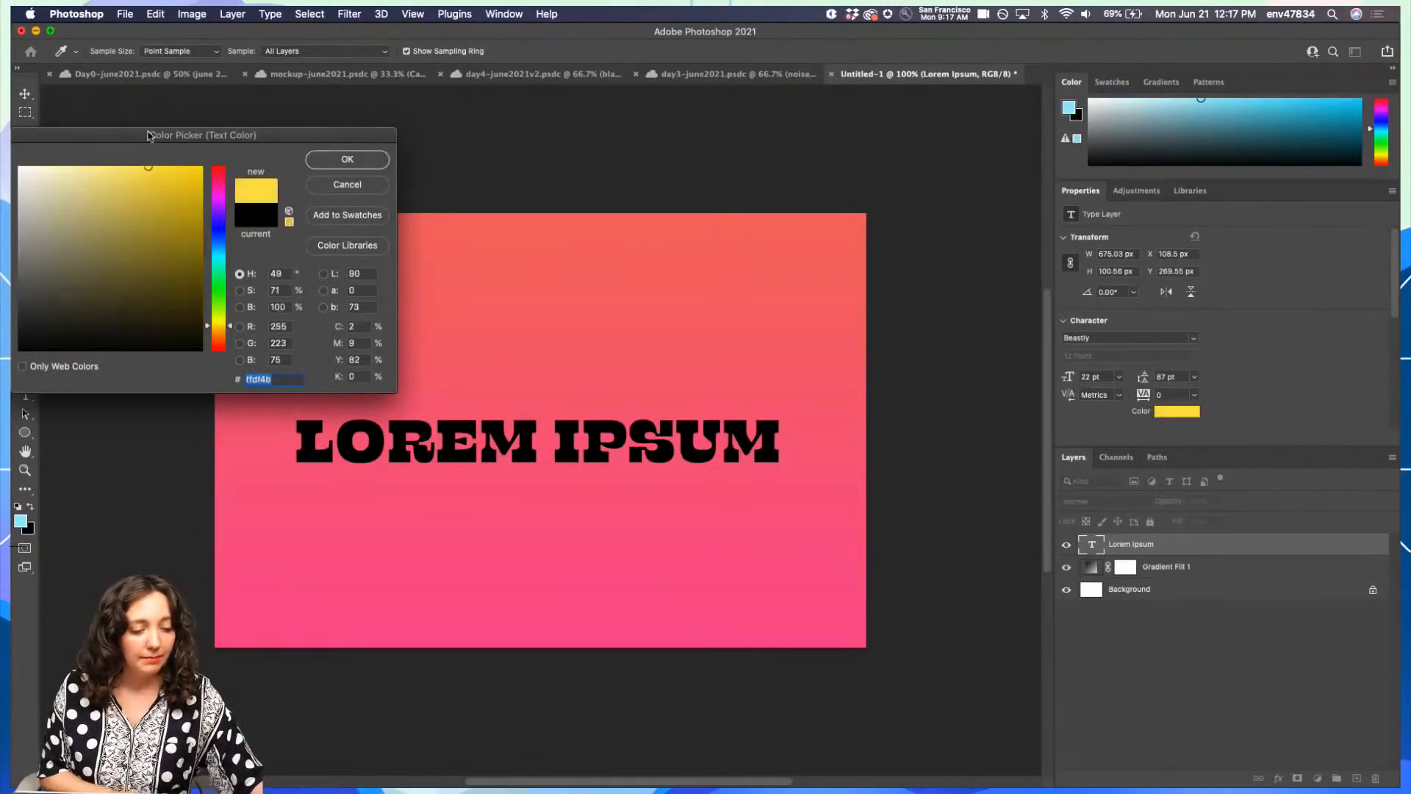
left_click(348, 160)
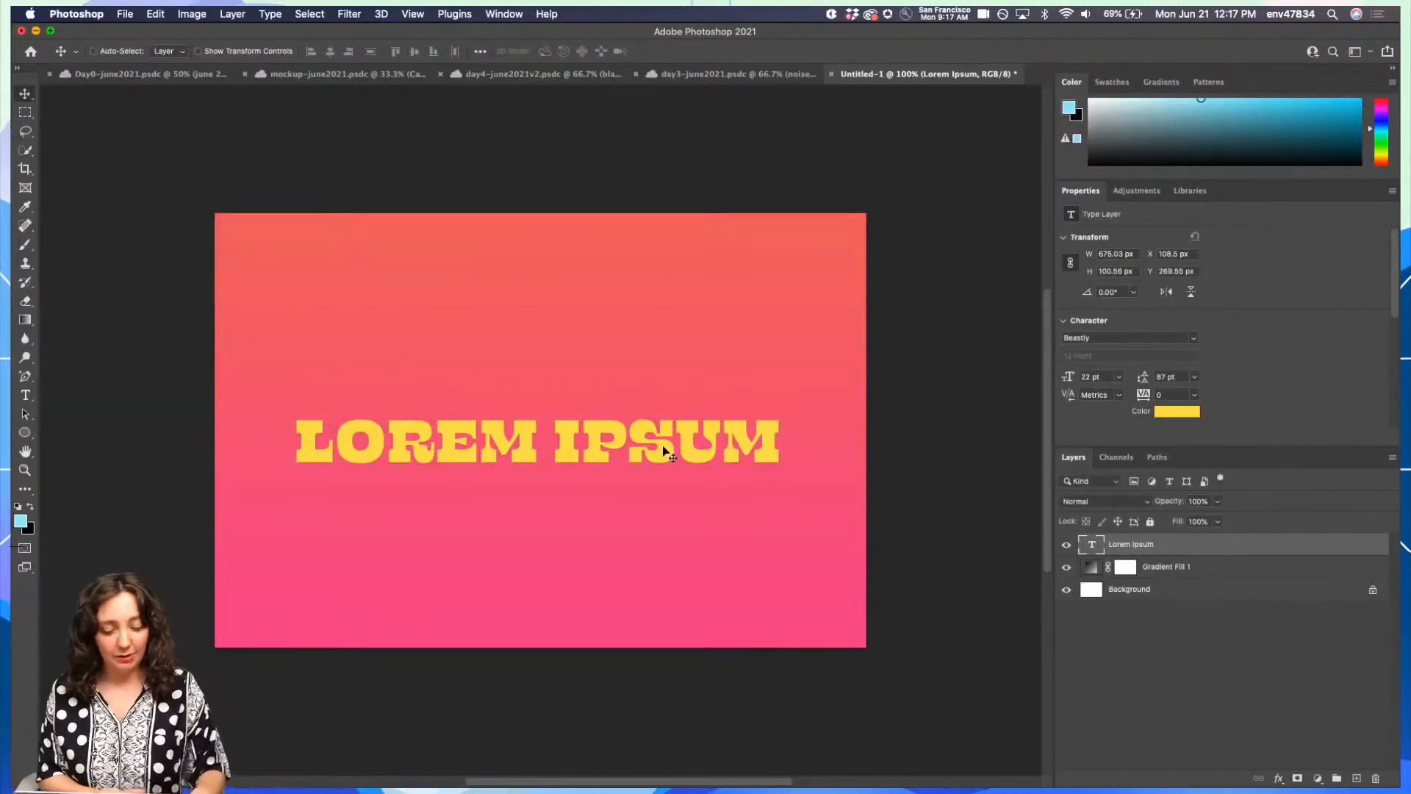
- Replace the Lorem Ipsum text with JUNE and 2021 on two separate lines
key("t")
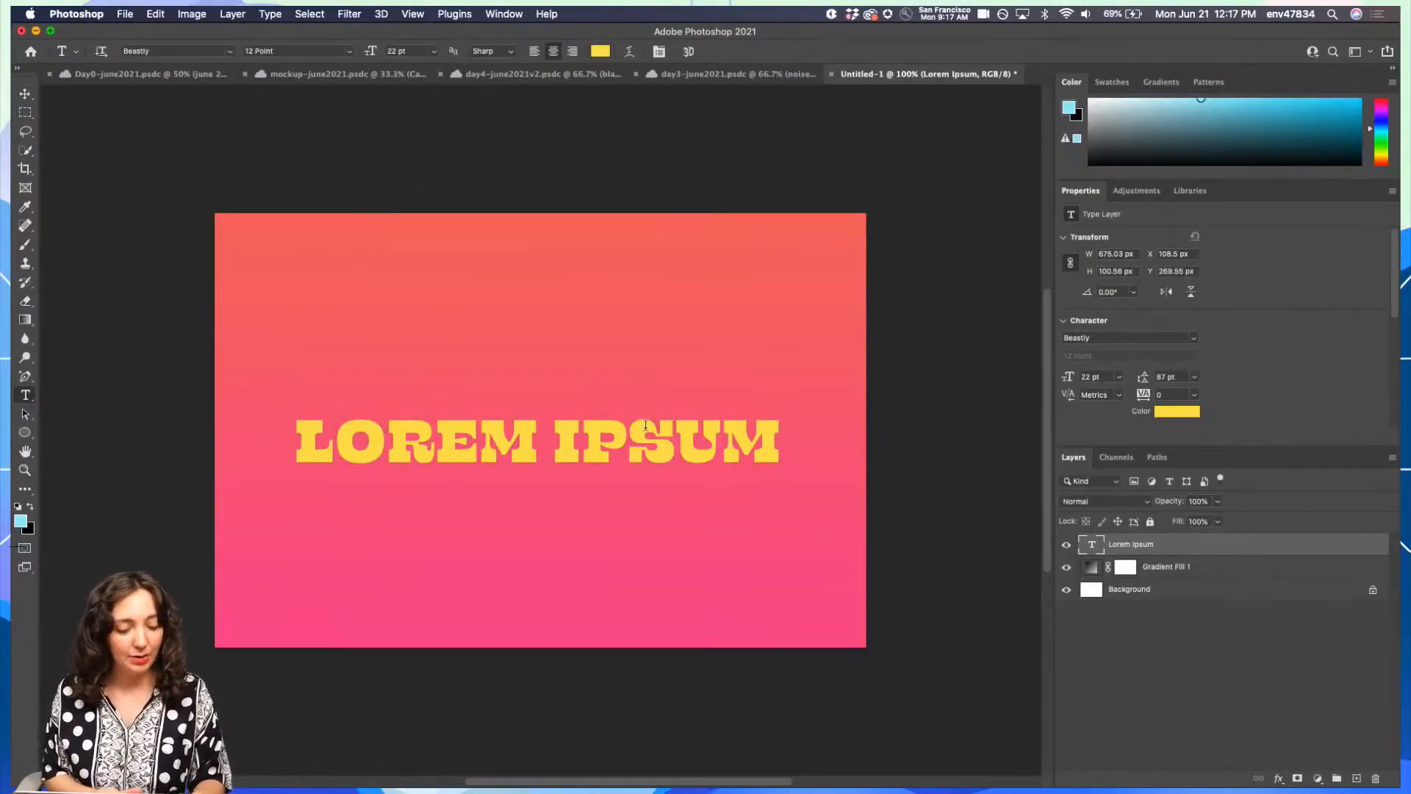
left_click(654, 428)
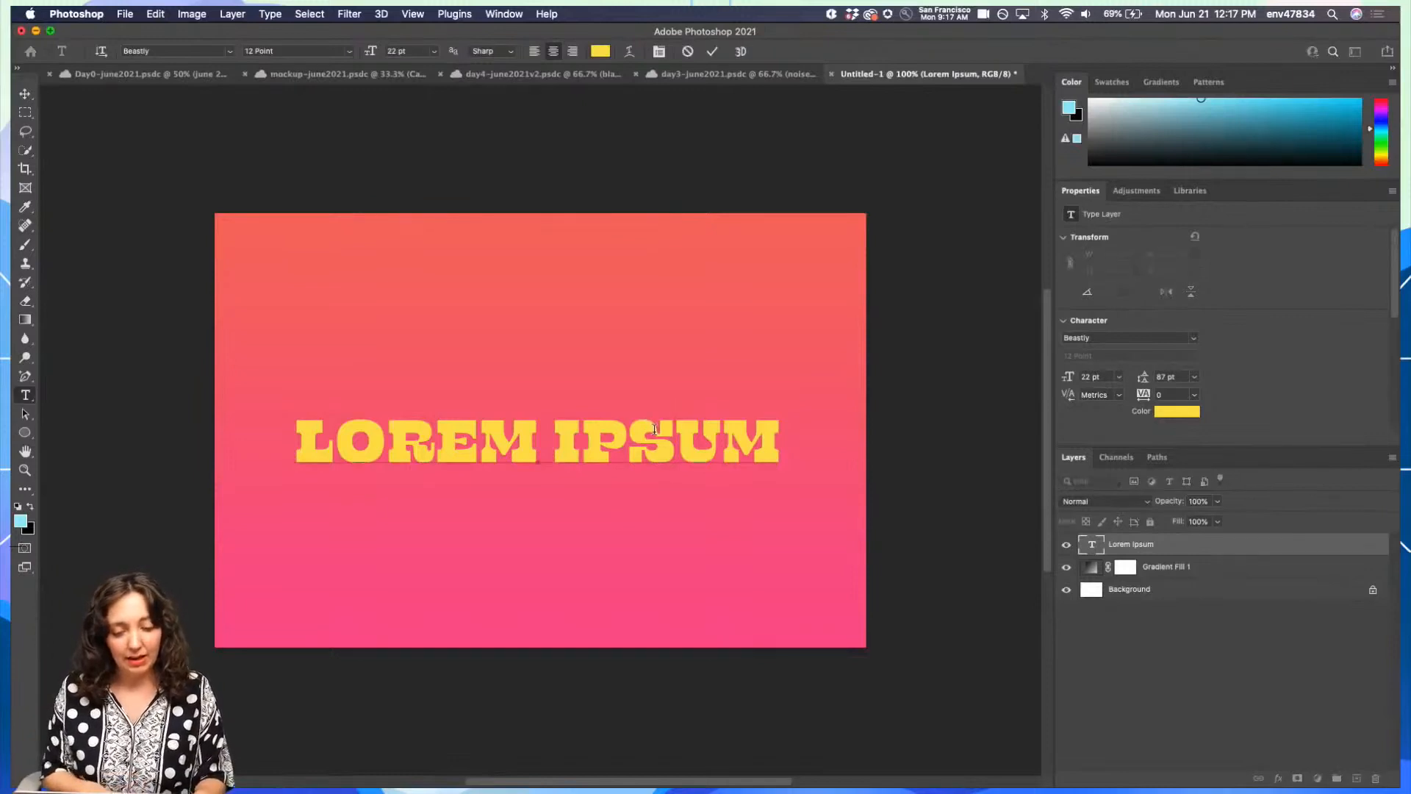
left_click_drag(781, 445, 225, 395)
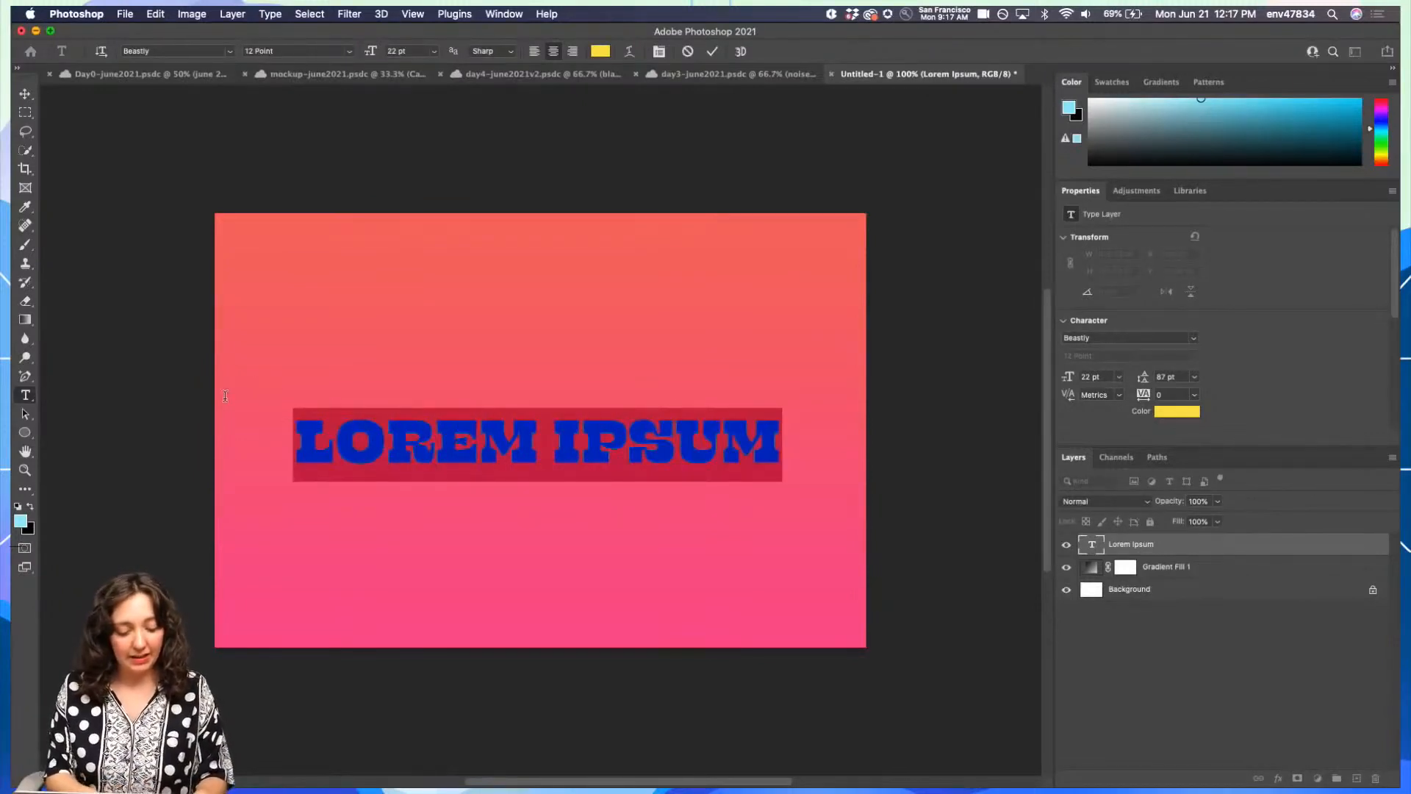
type("JUNE")
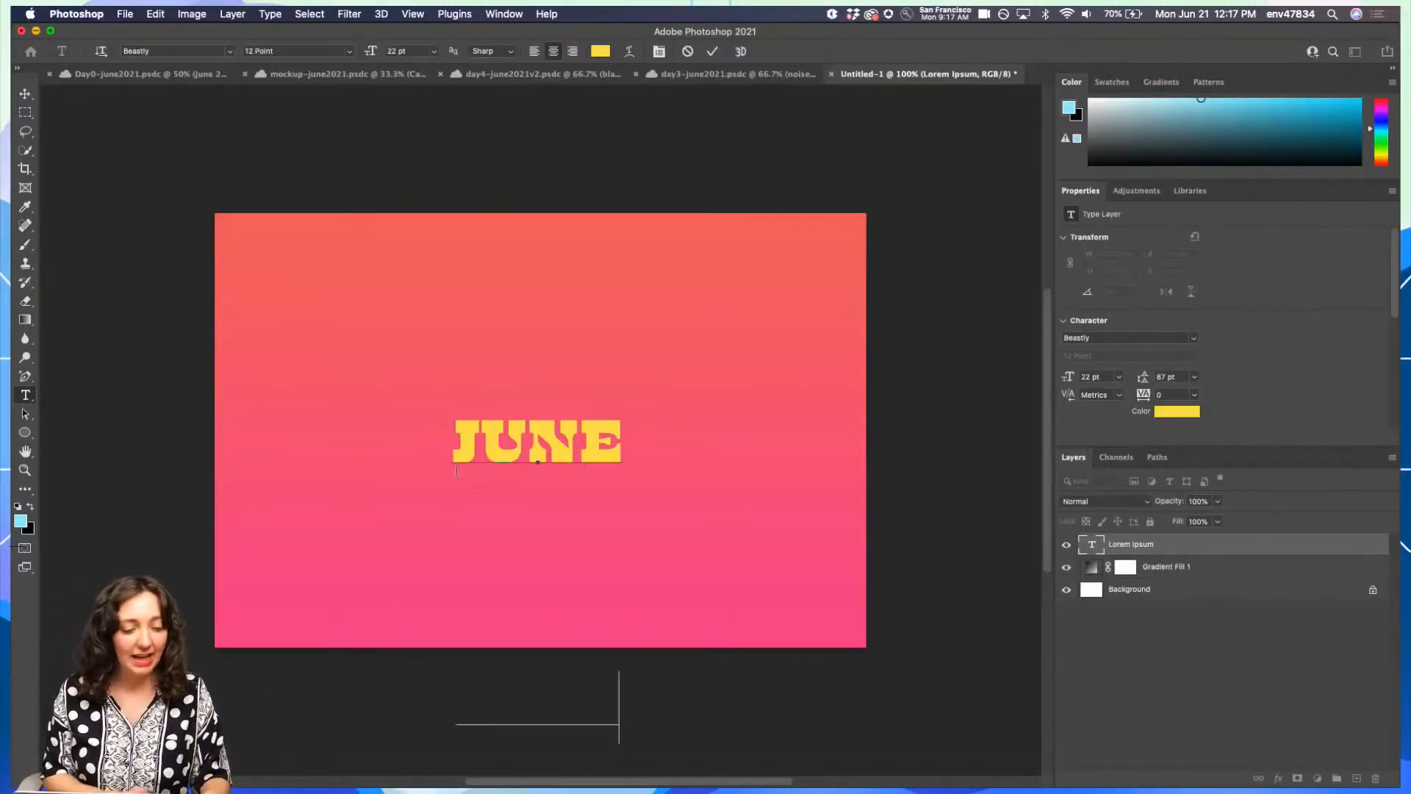
- Set the leading of both text lines to 19 pt and indent 2021 with spaces so it is offset from JUNE
key("super+a")
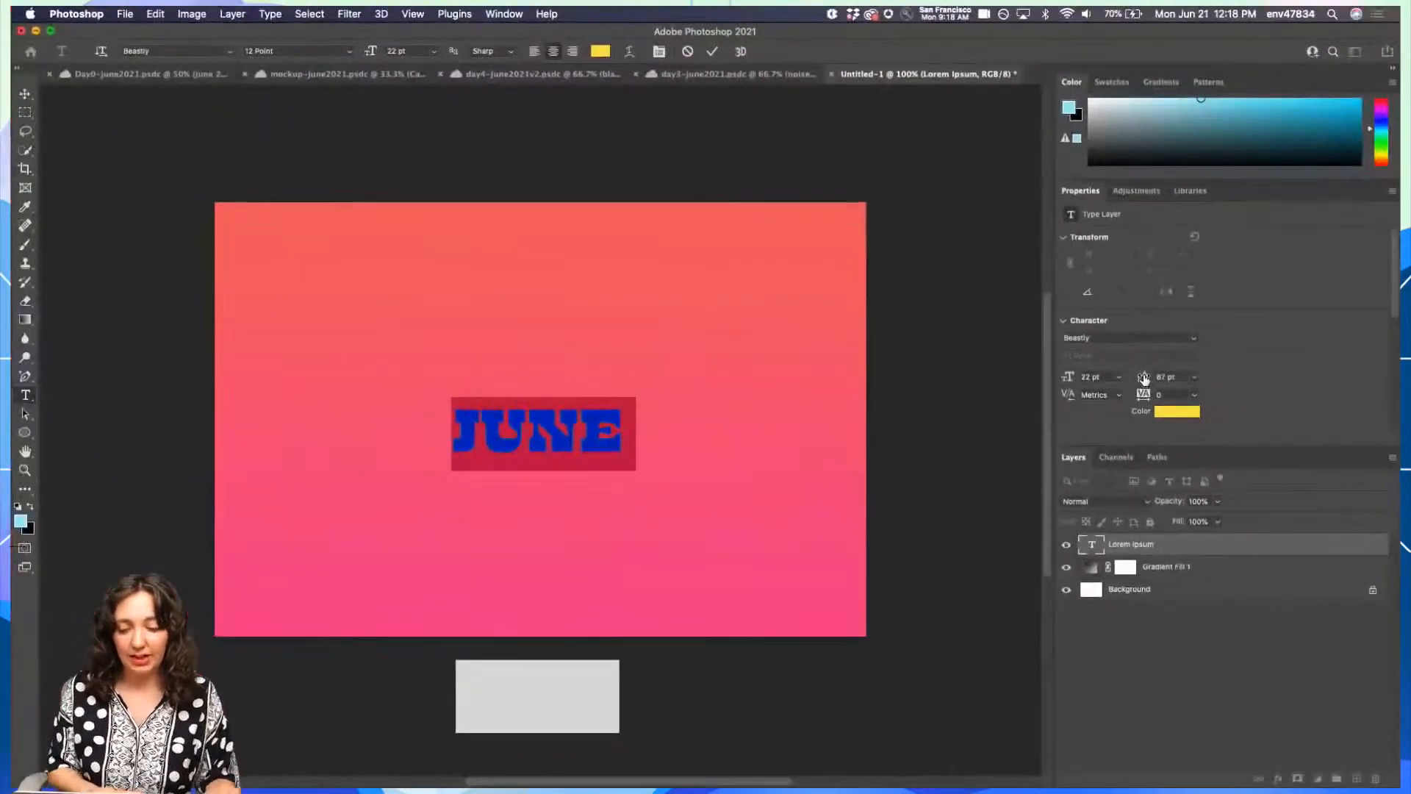
left_click_drag(1147, 377, 1095, 372)
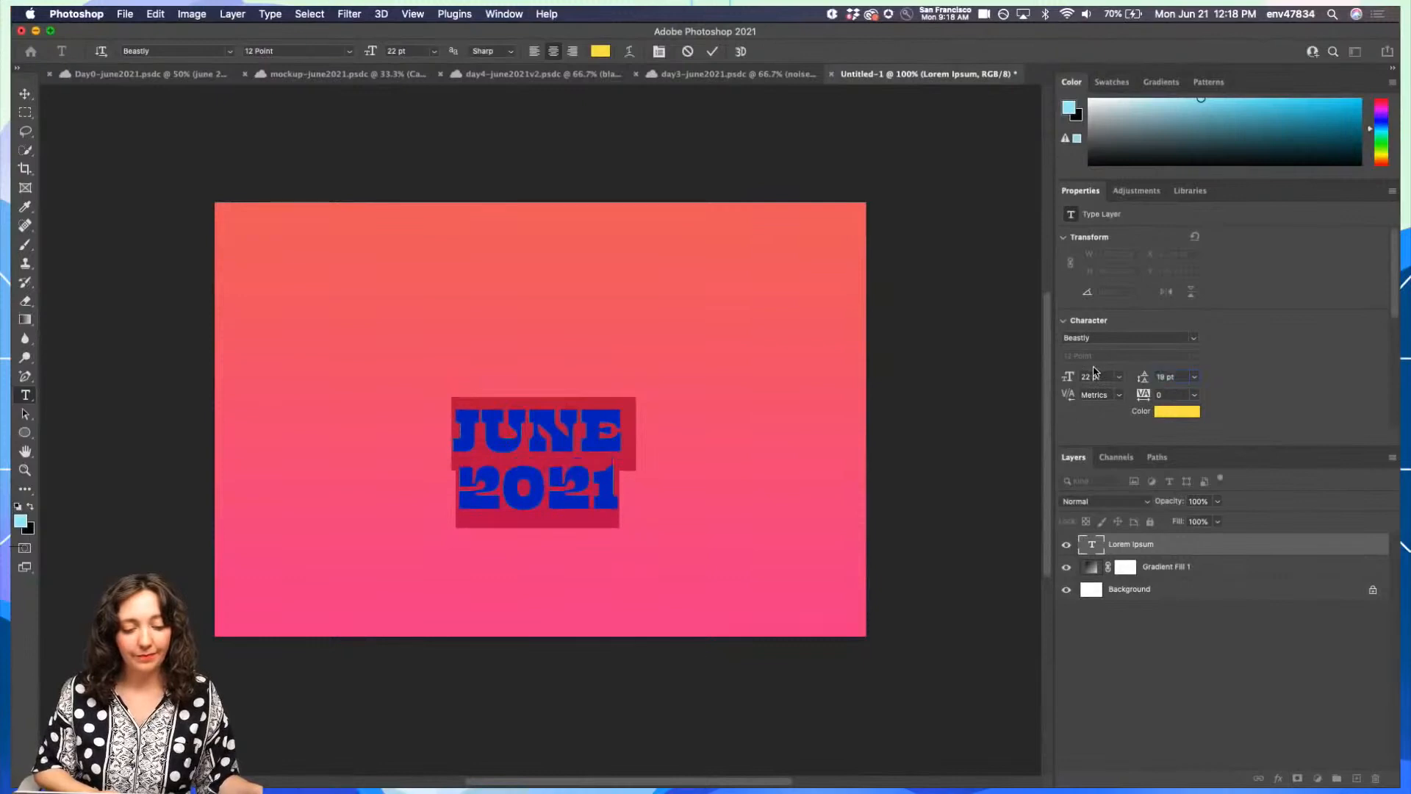
left_click(461, 484)
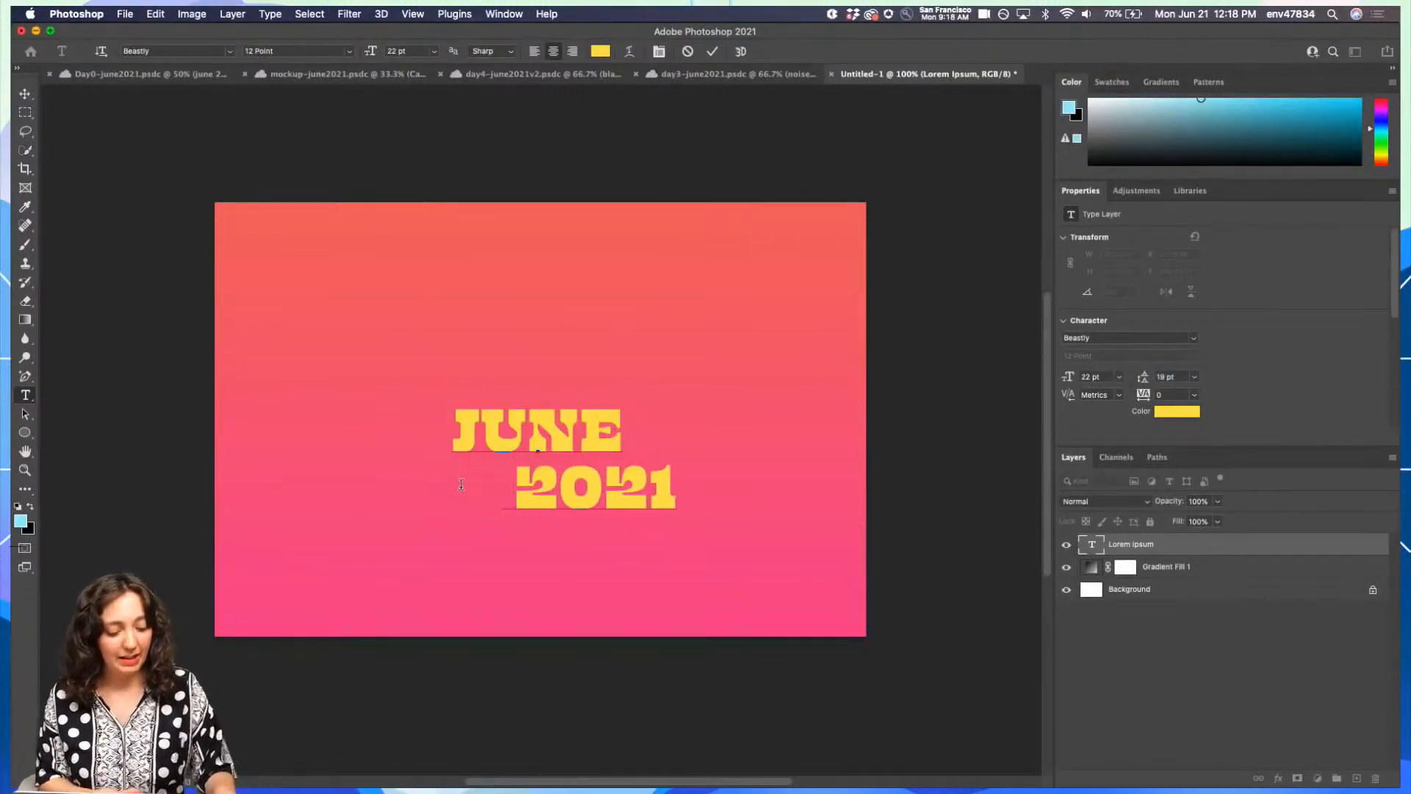
key("Escape")
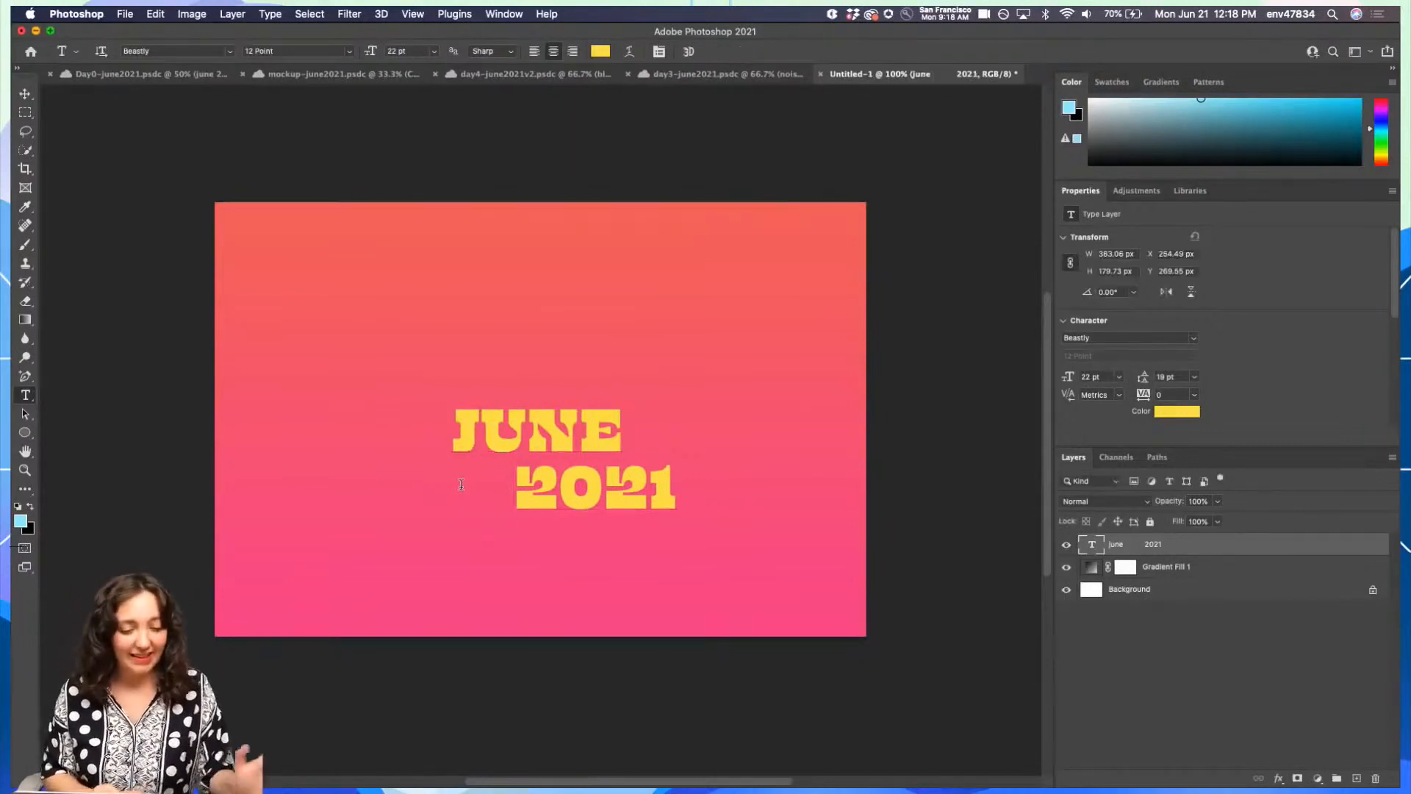
- Move the JUNE 2021 text to the canvas centre, and turn its layer's visibility off and back on
key("v")
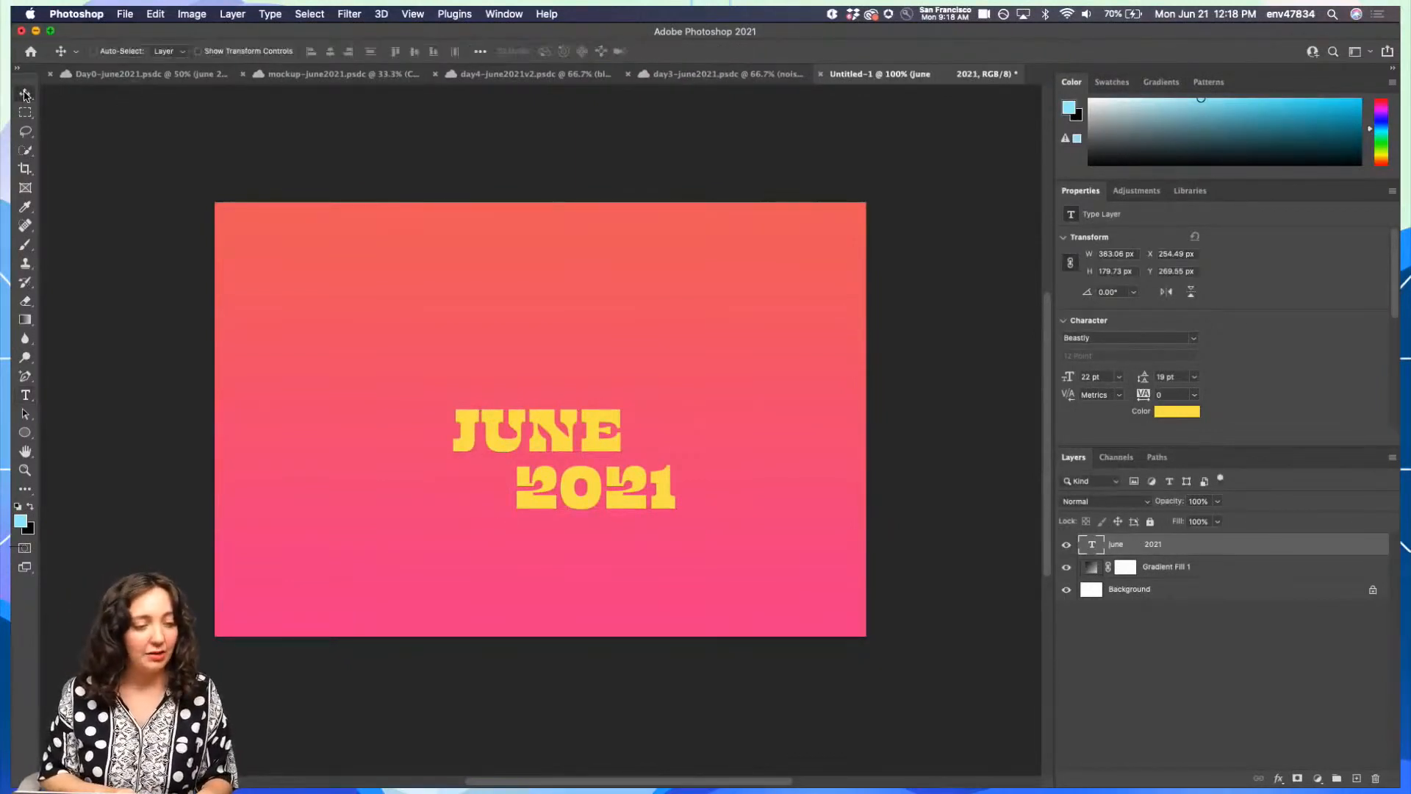
left_click_drag(535, 452, 511, 416)
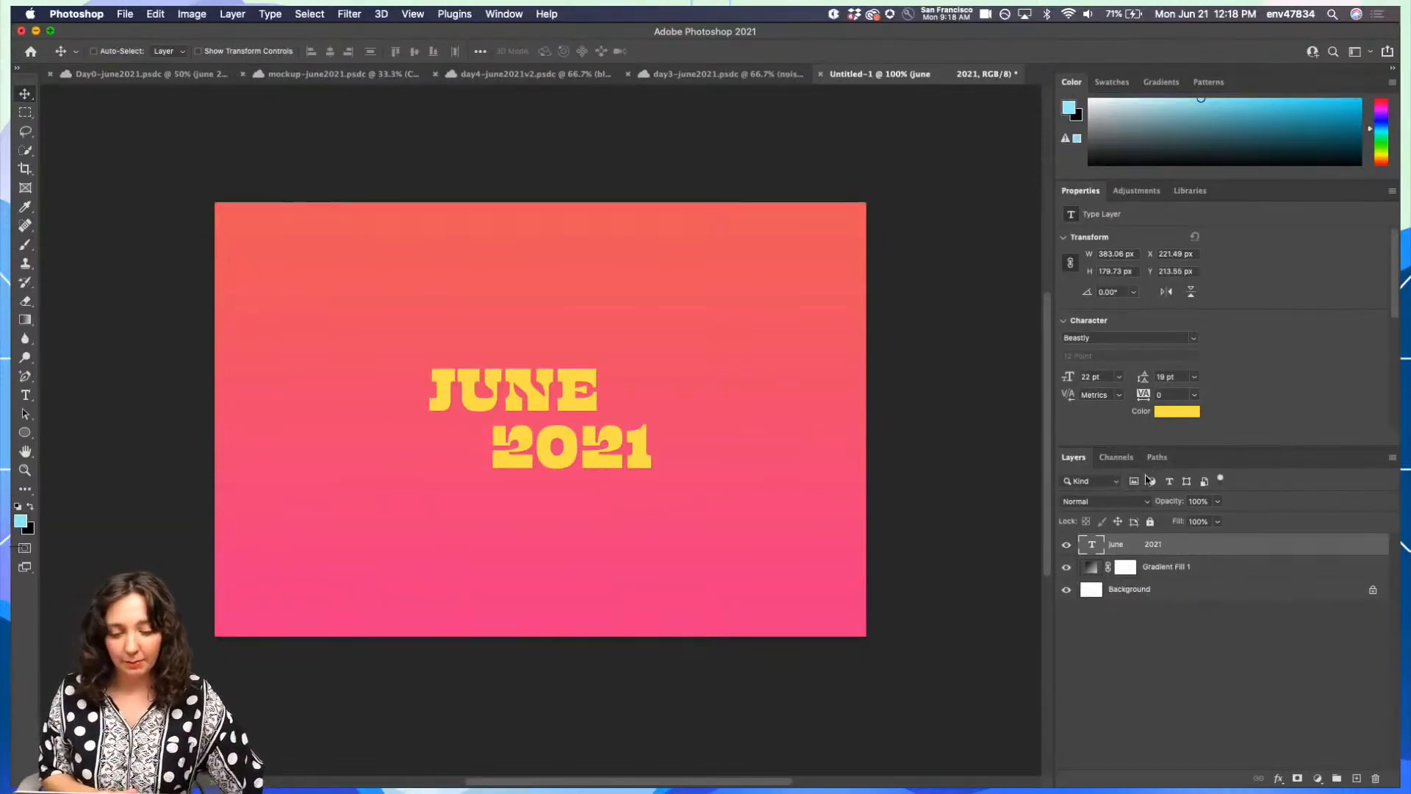
left_click(1066, 545)
left_click(1067, 545)
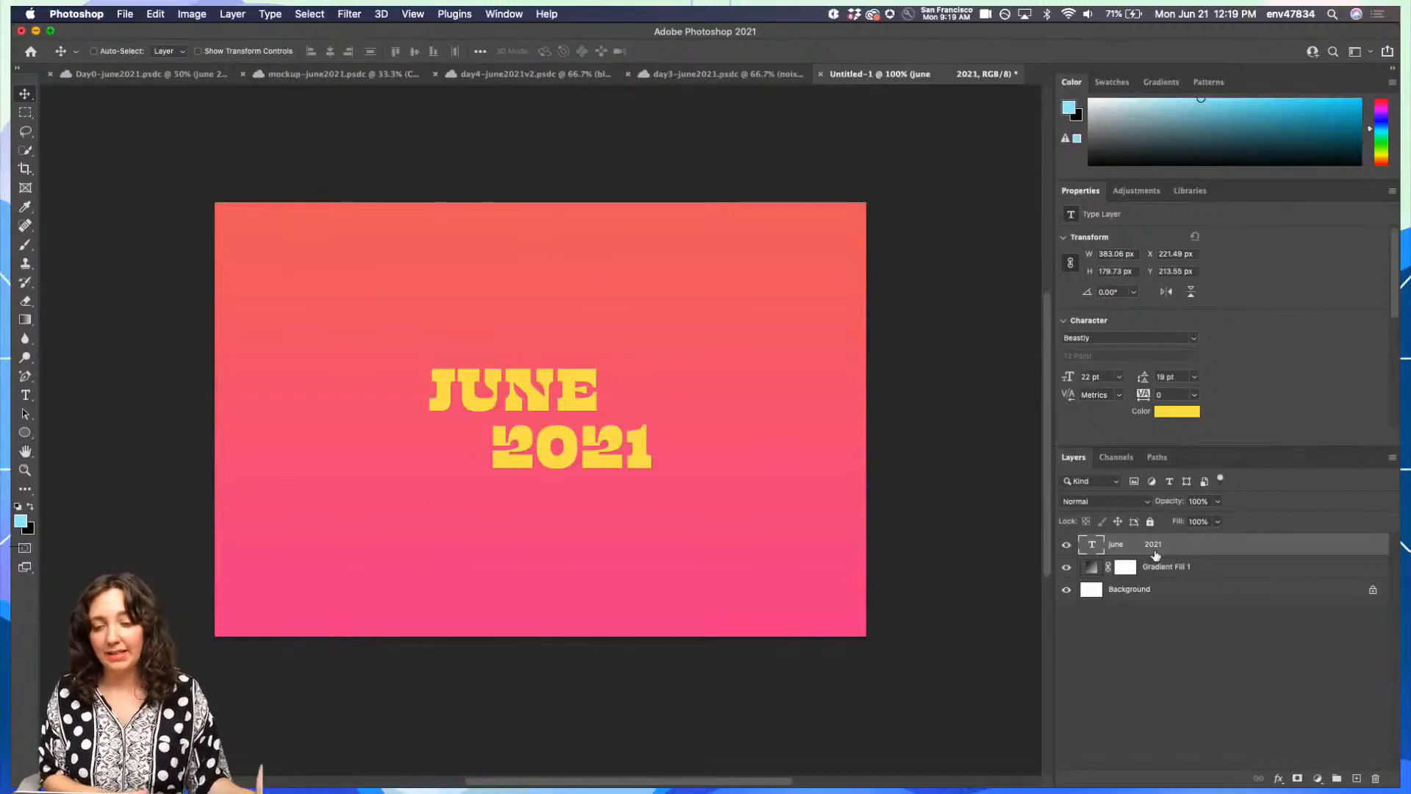
- Add a 6 px outside Stroke to the JUNE 2021 text in pink fa6674, sampled from the gradient background
left_click(1279, 779)
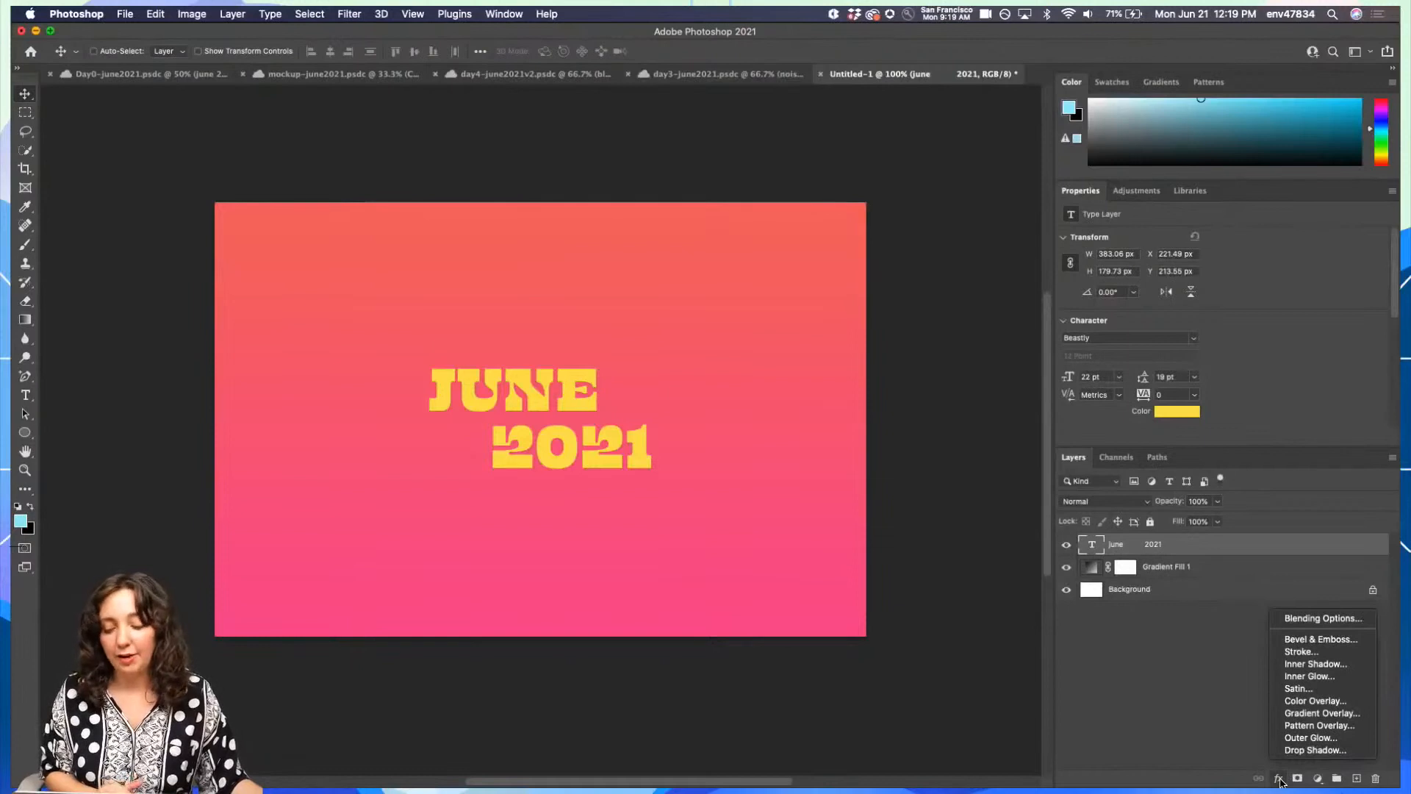
left_click(1301, 653)
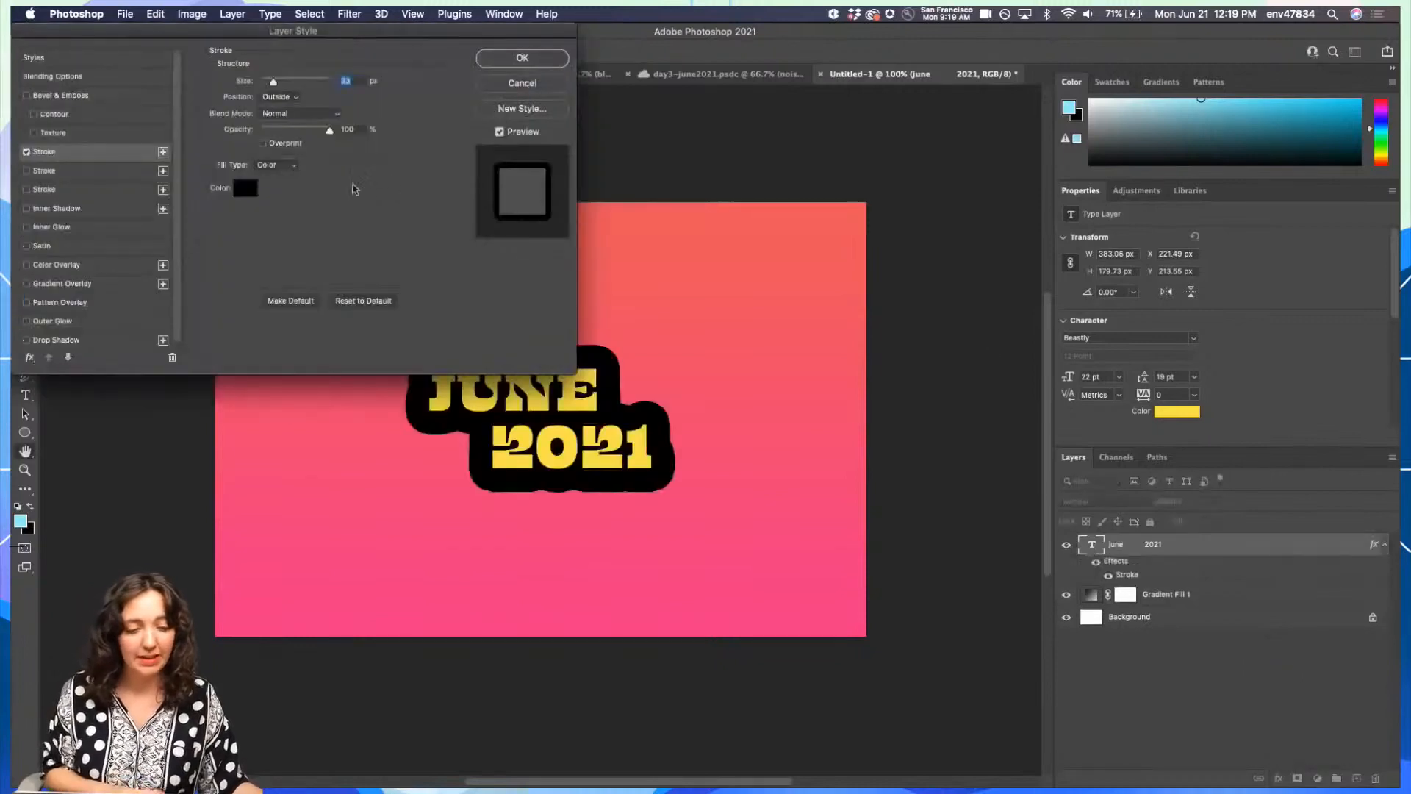
left_click_drag(239, 30, 982, 67)
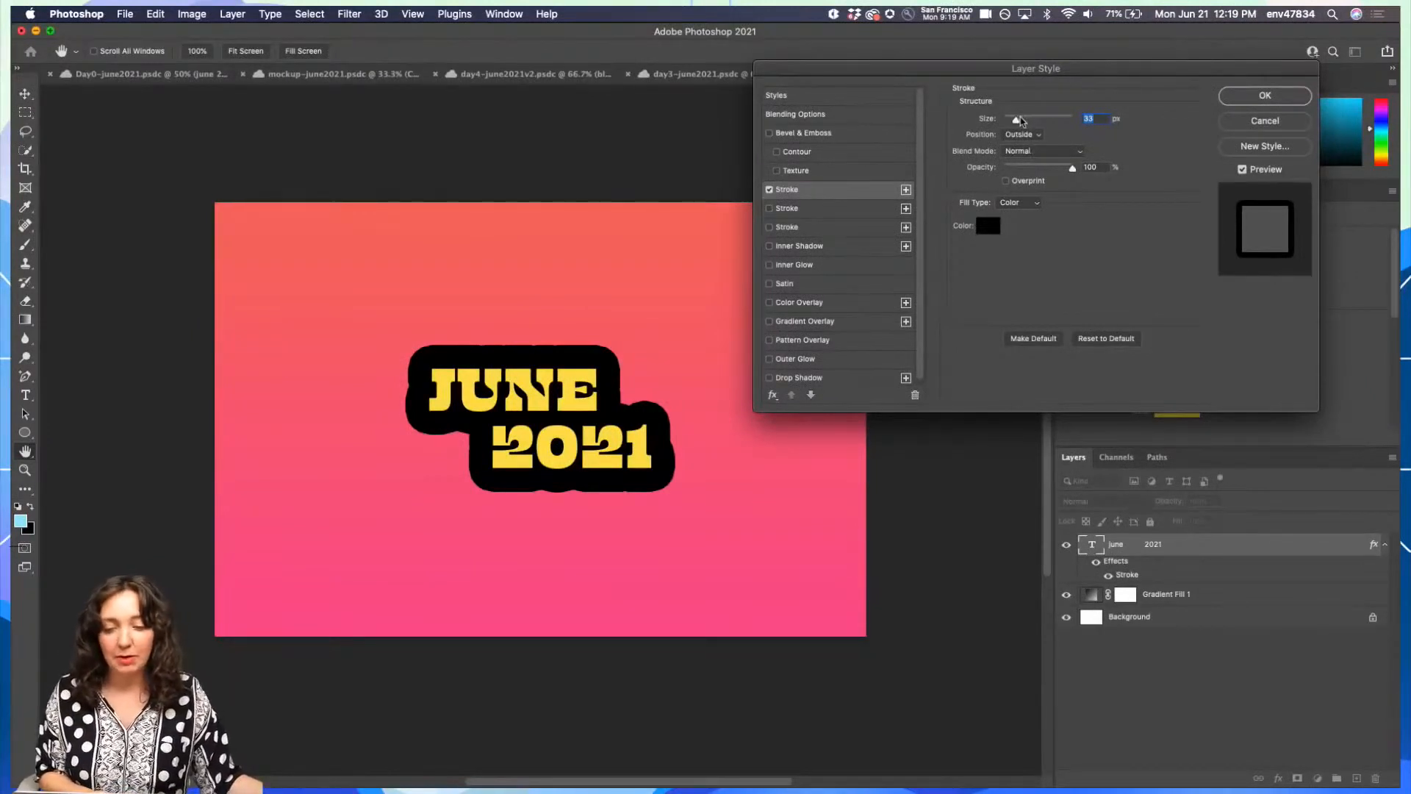
left_click_drag(1018, 122, 1006, 122)
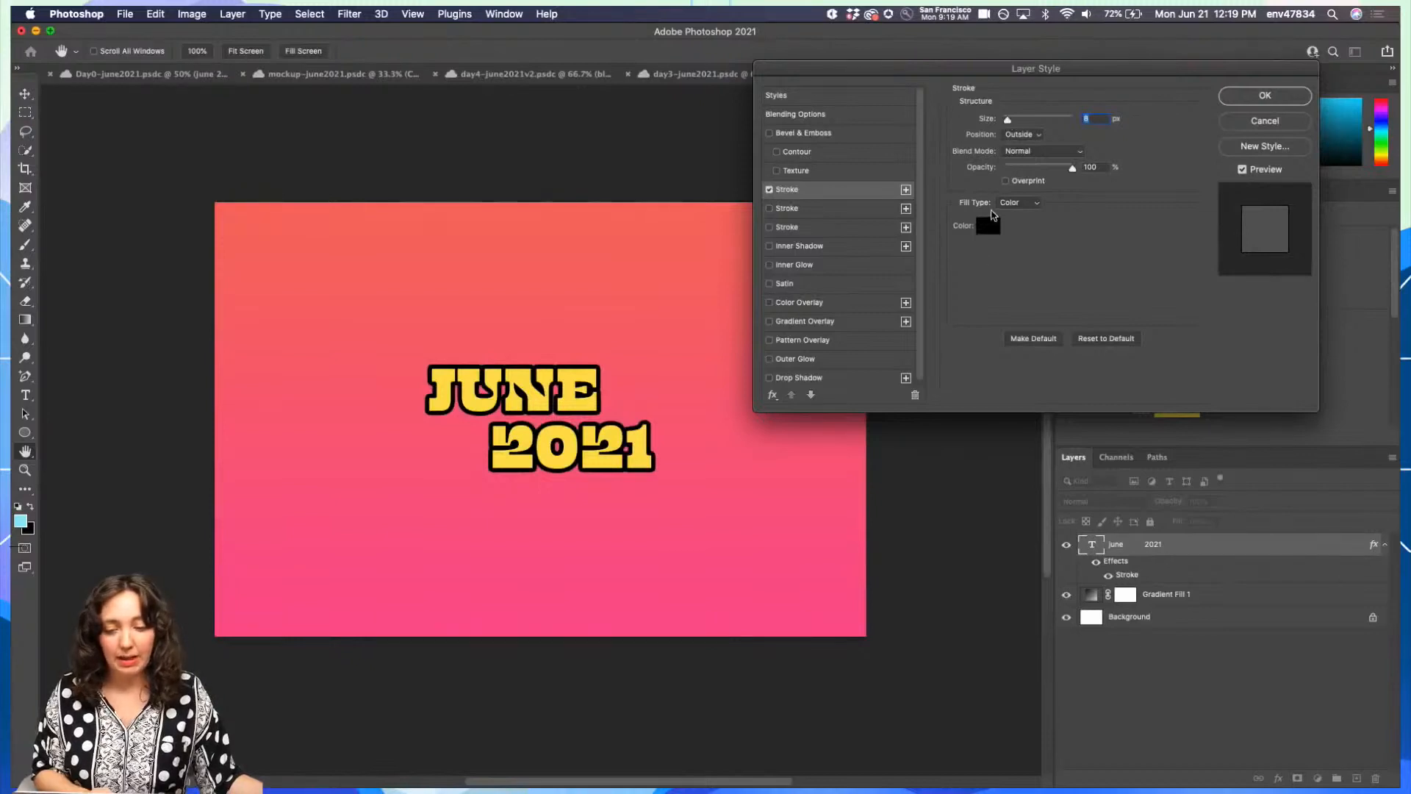
left_click(988, 226)
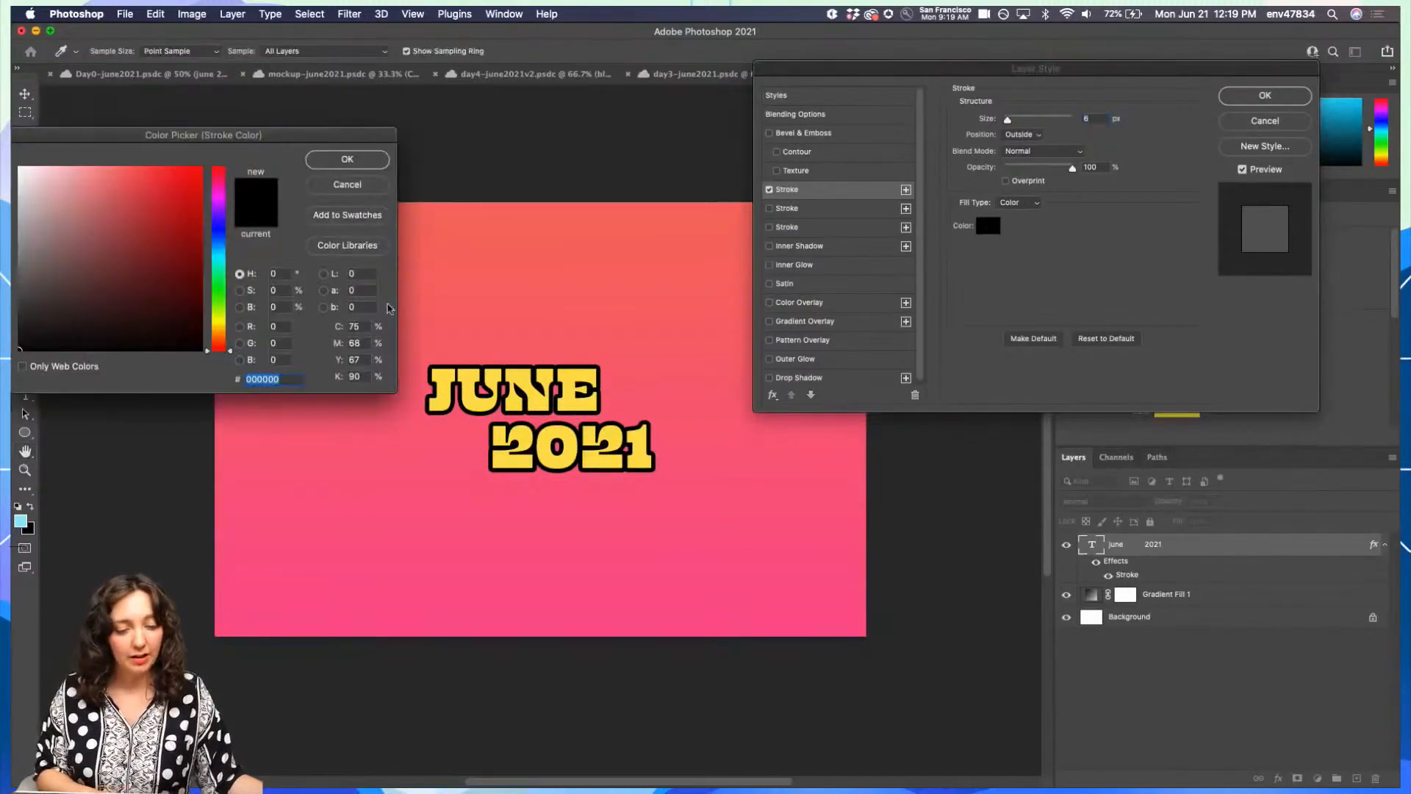
left_click(690, 361)
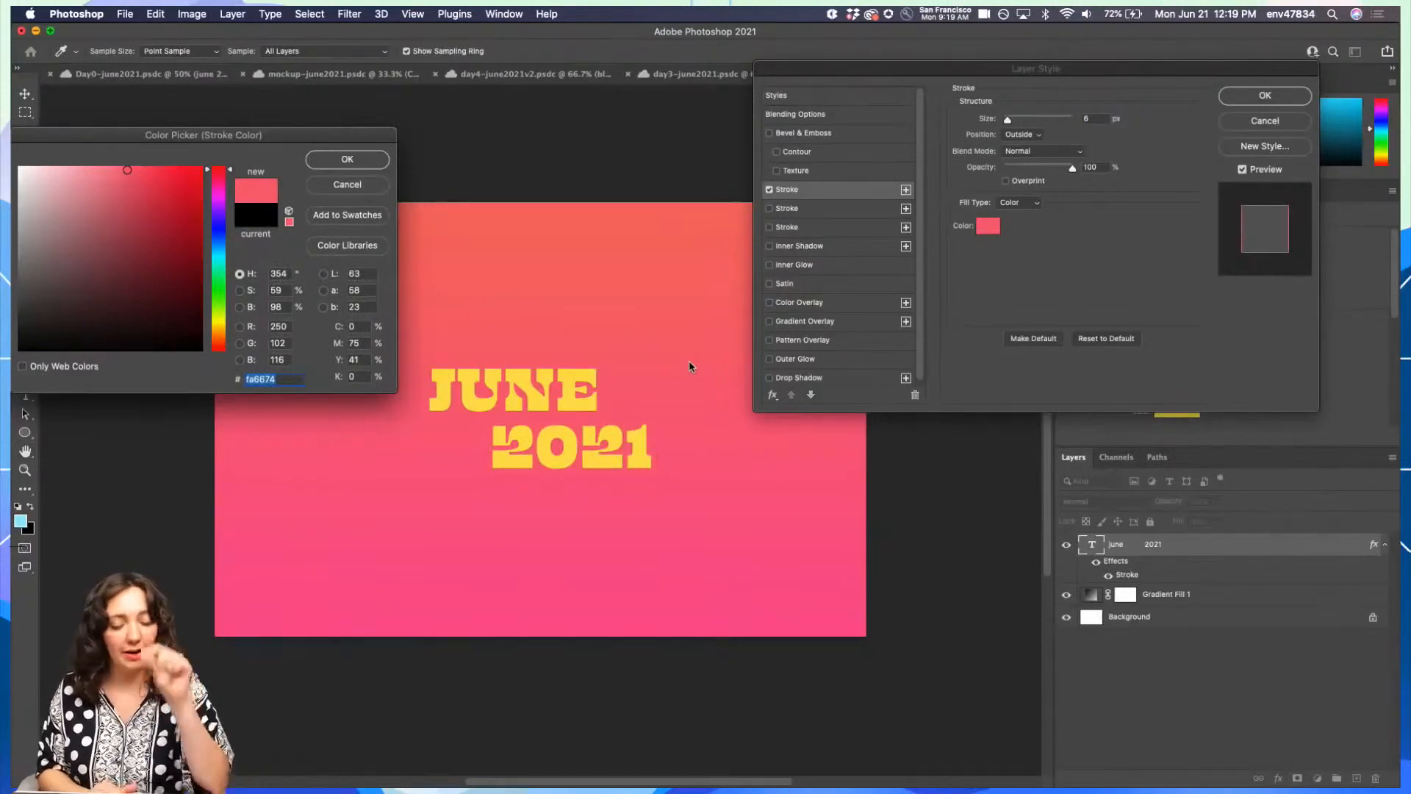
left_click(334, 161)
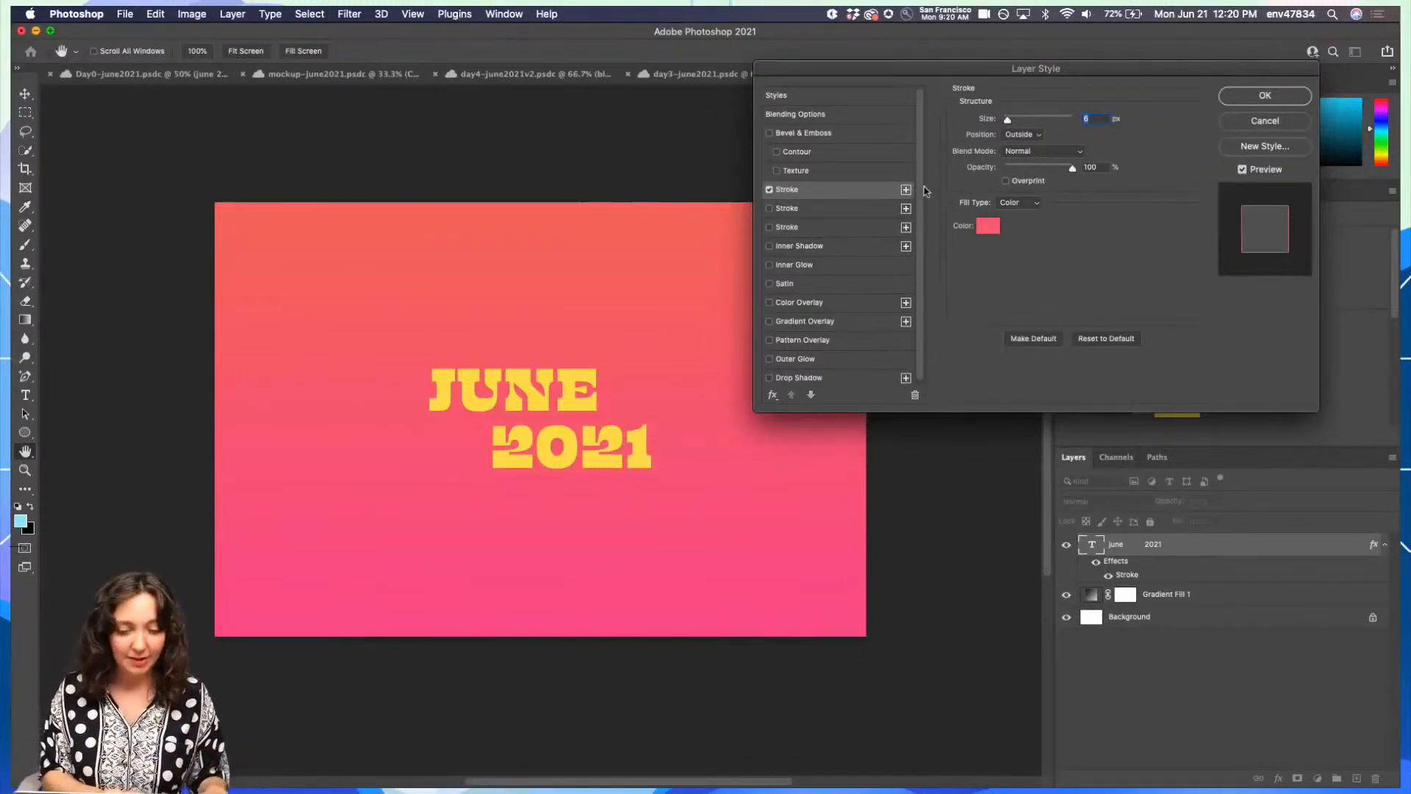
- Add a second outside Stroke beneath the pink one, in yellow ffdf4c sampled from the text, with a size of 10 px
left_click(904, 192)
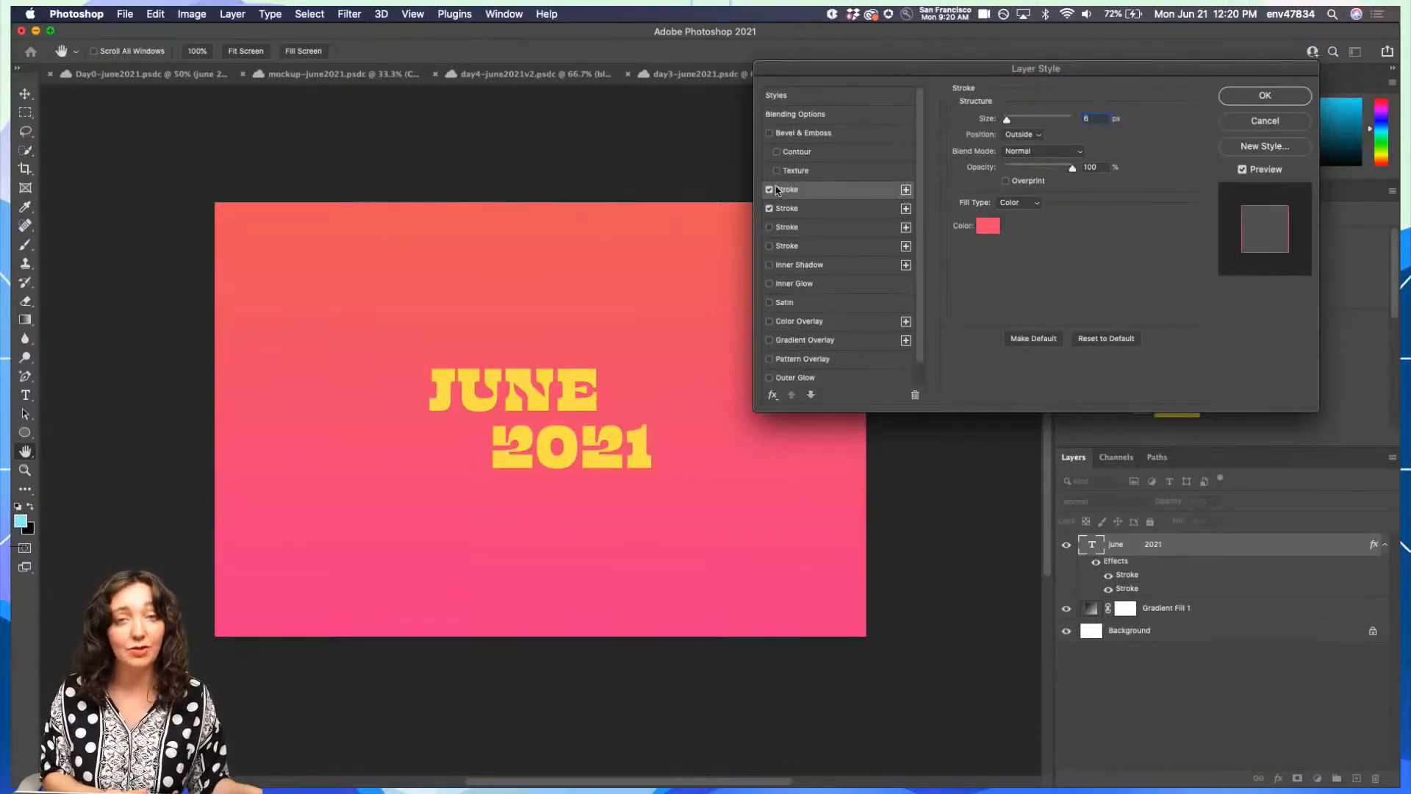
left_click(793, 209)
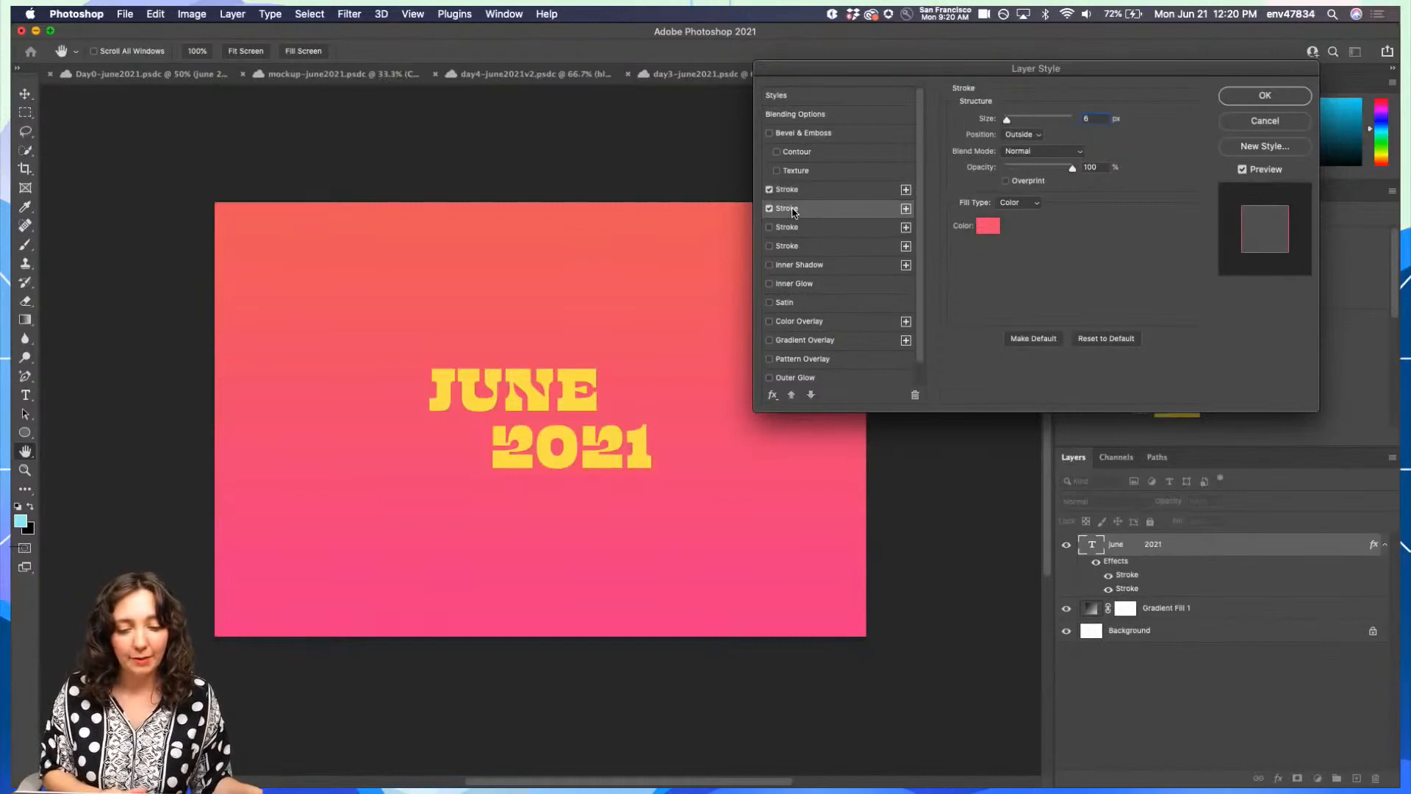
left_click(989, 228)
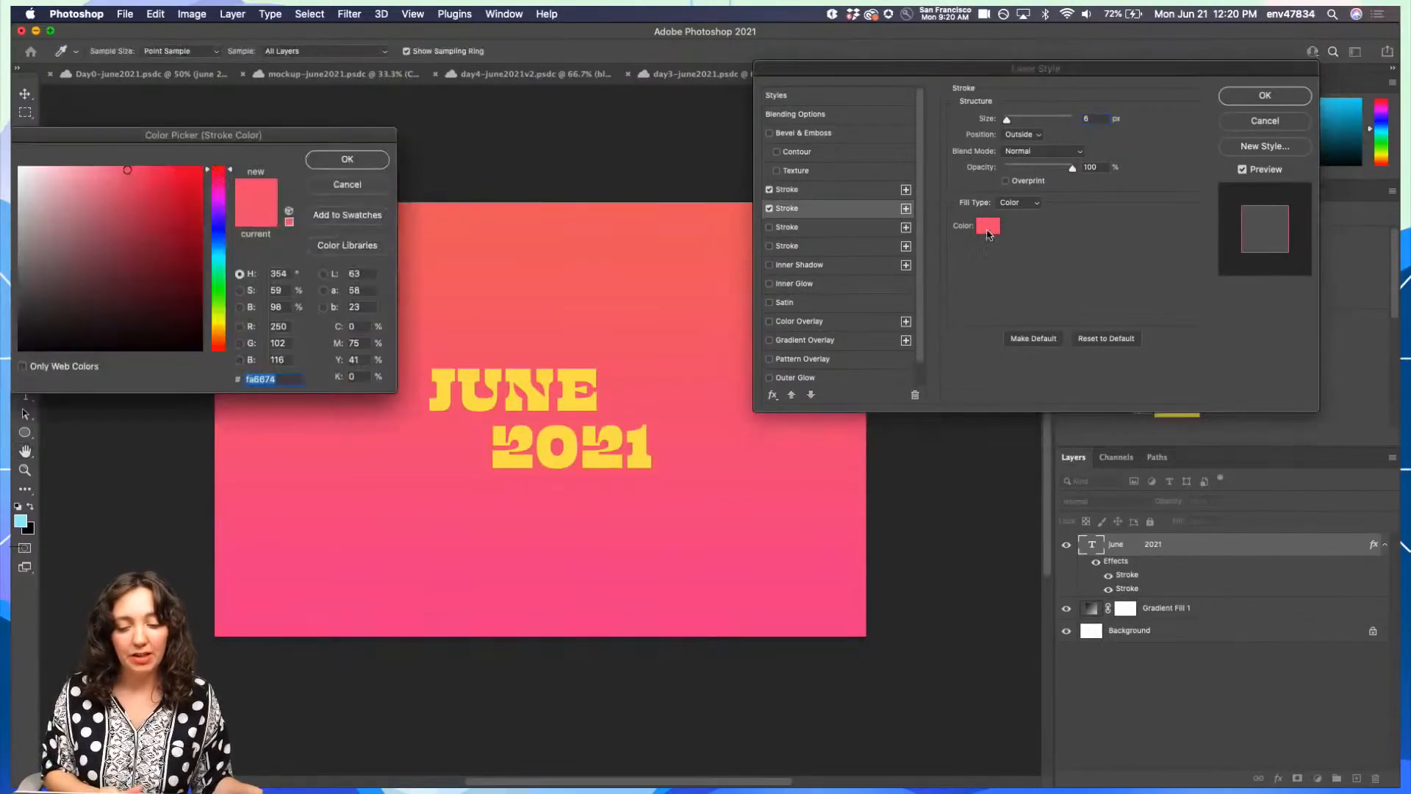
left_click(545, 399)
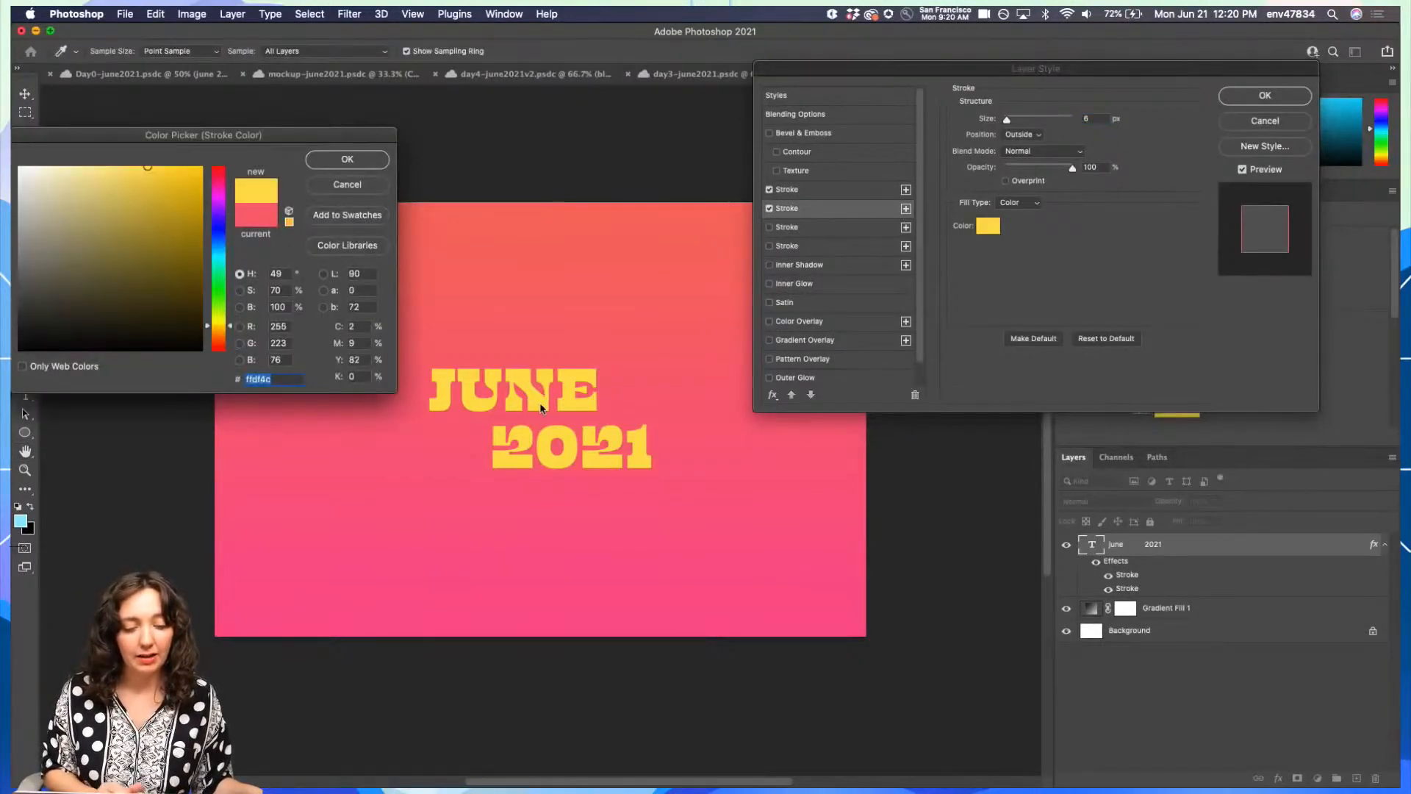
left_click(347, 159)
left_click_drag(1008, 122, 1011, 124)
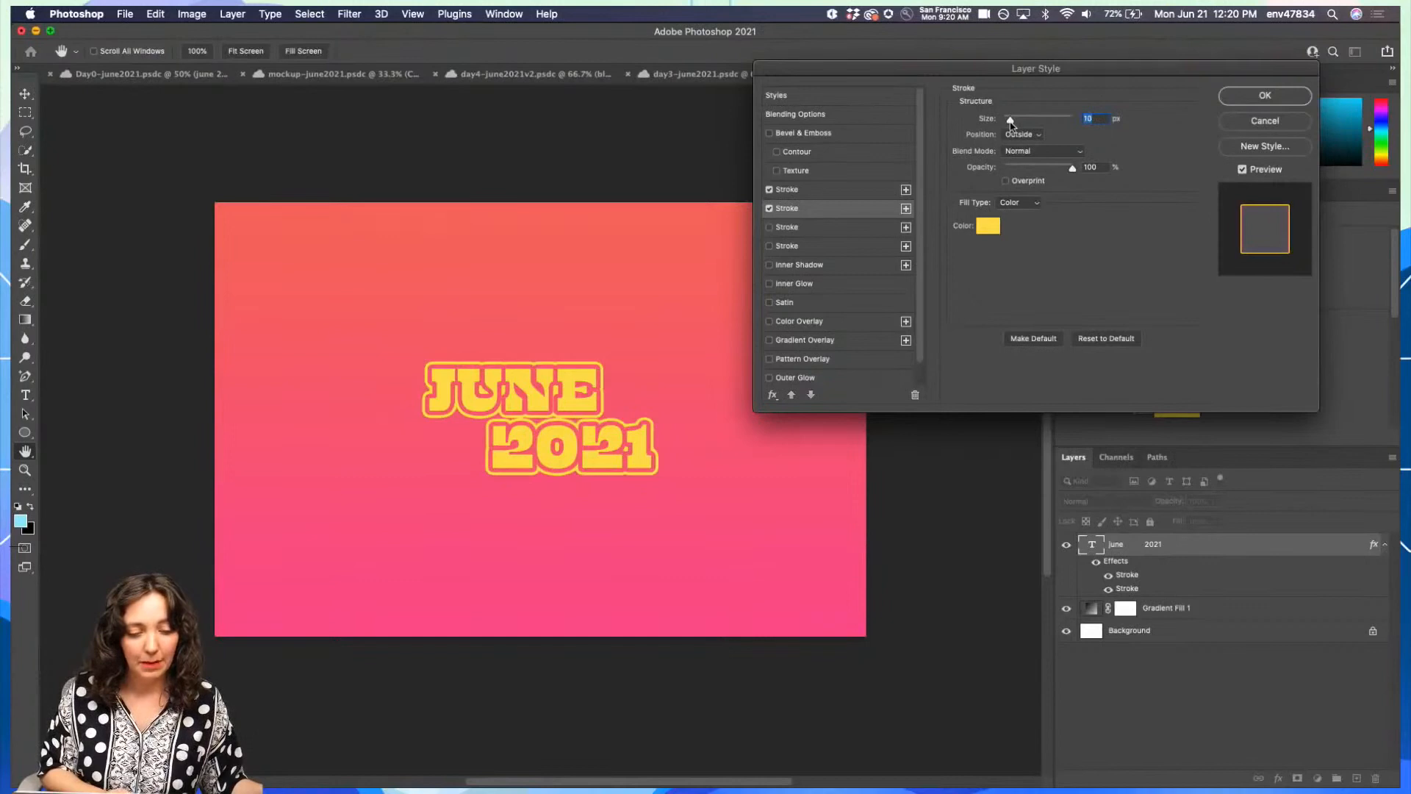
- Add a third Stroke above the others and set its position to Inside
left_click(854, 192)
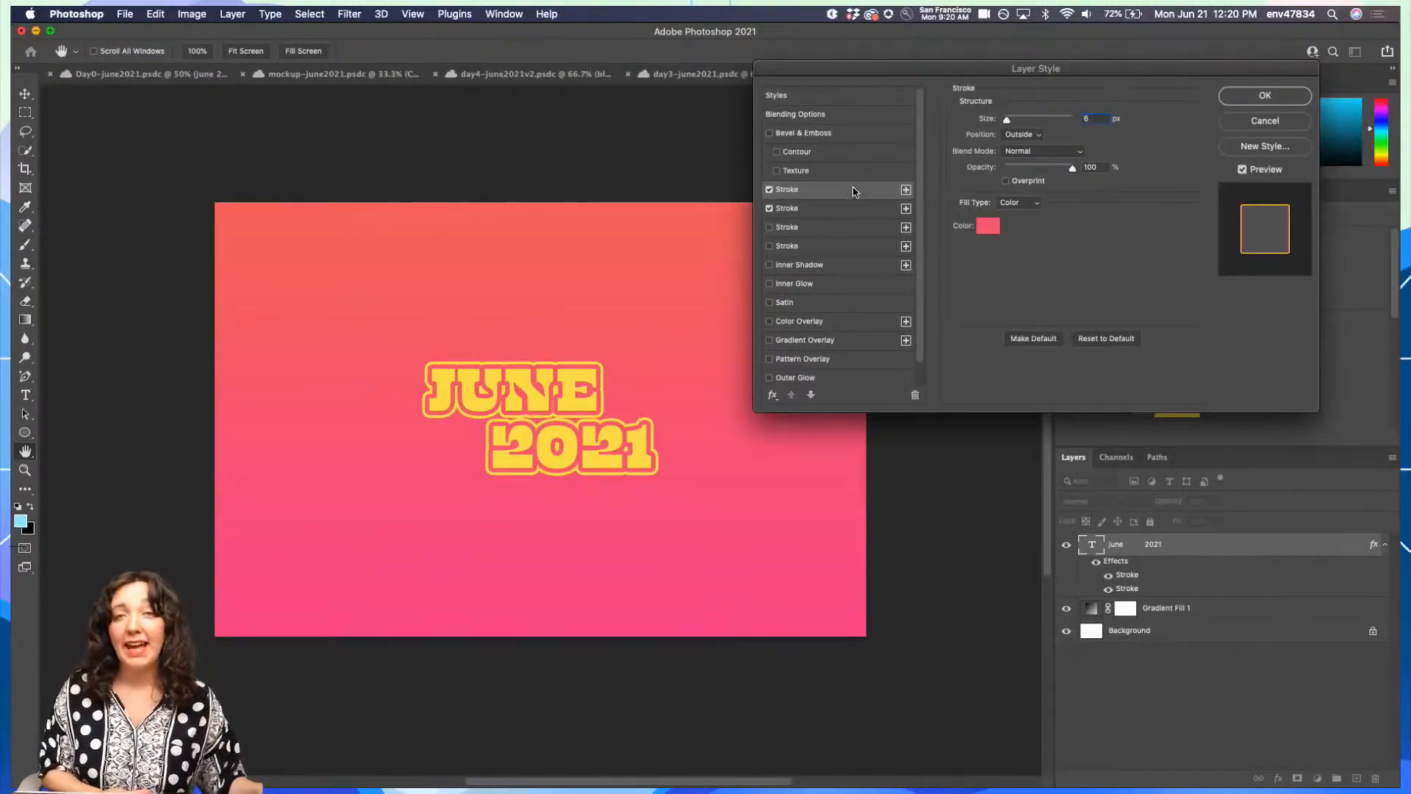
left_click(906, 190)
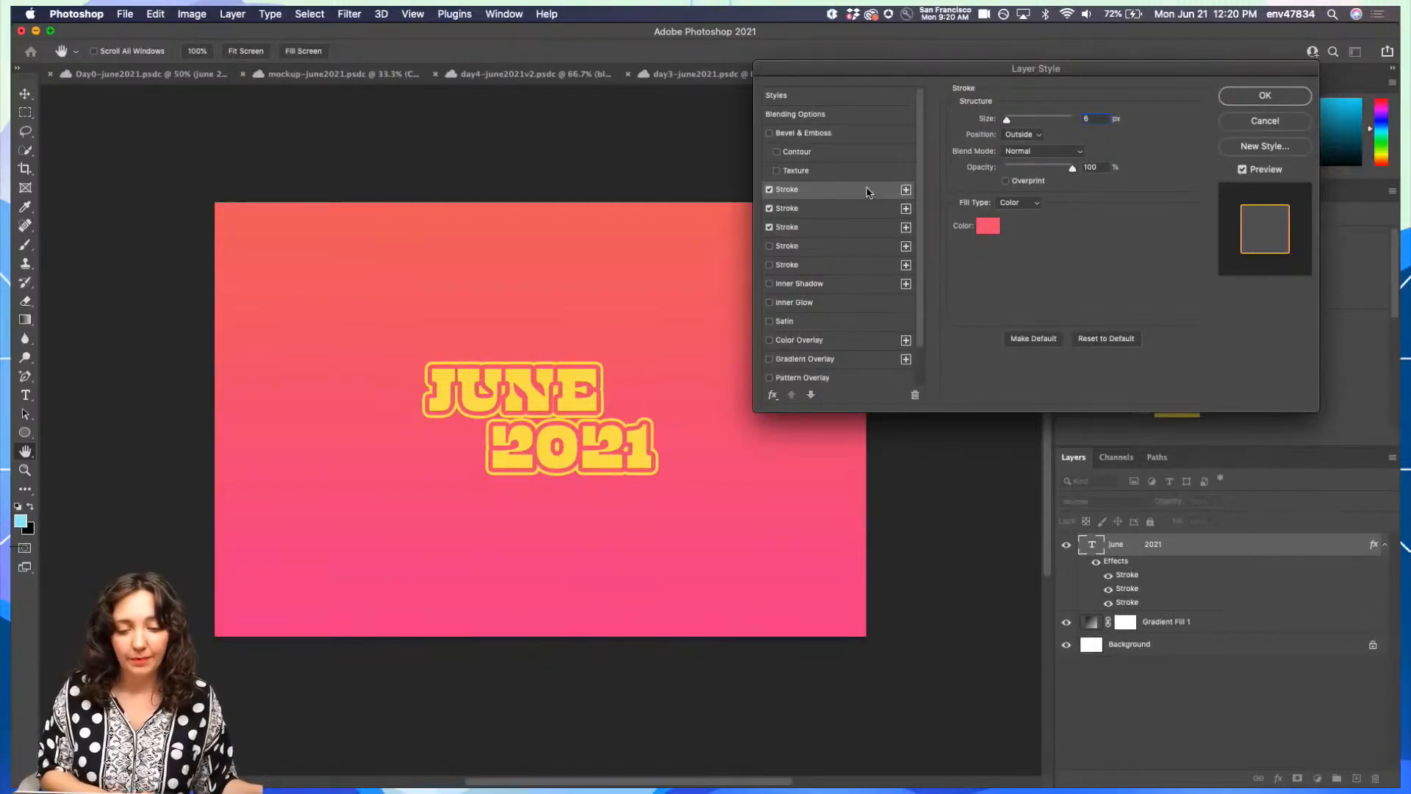
left_click(1022, 134)
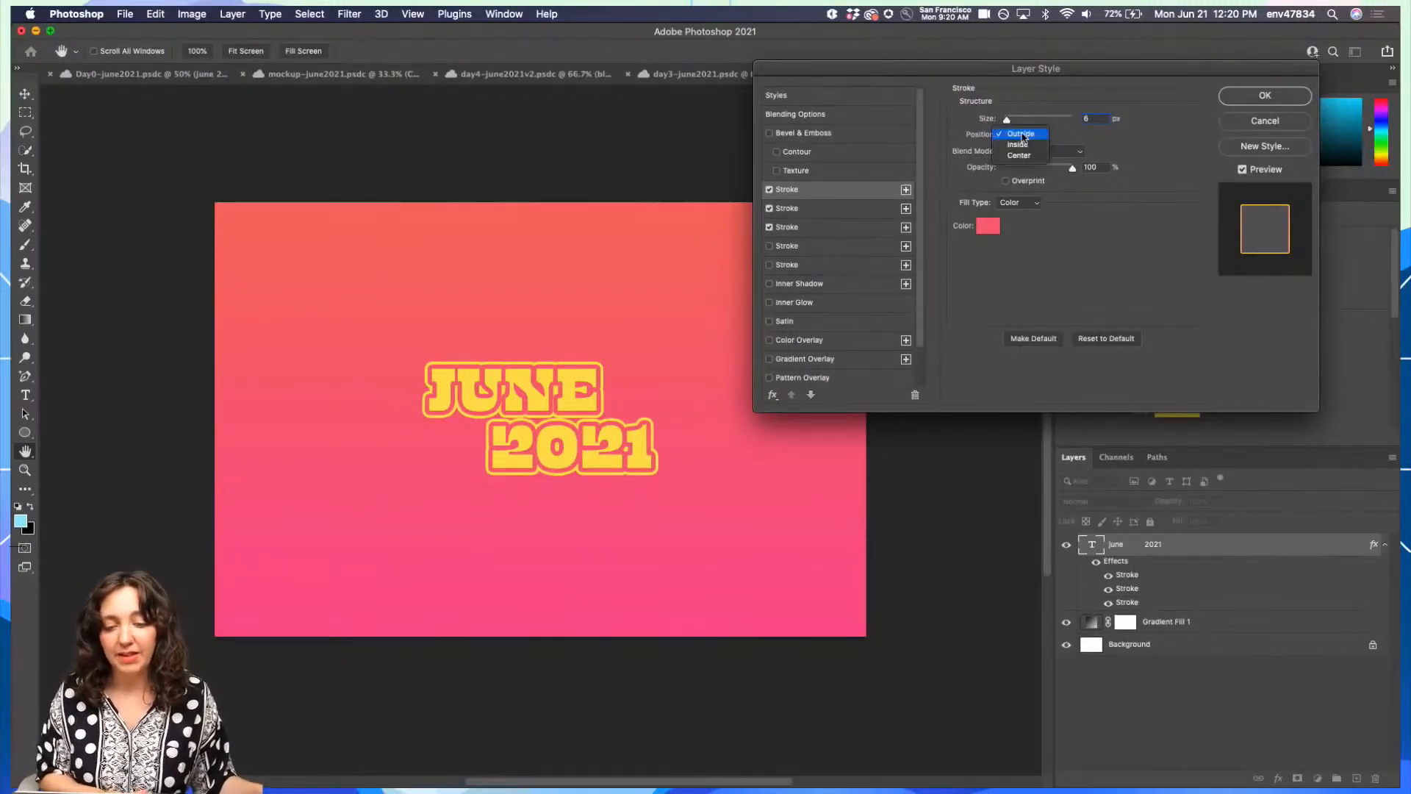
left_click(1023, 145)
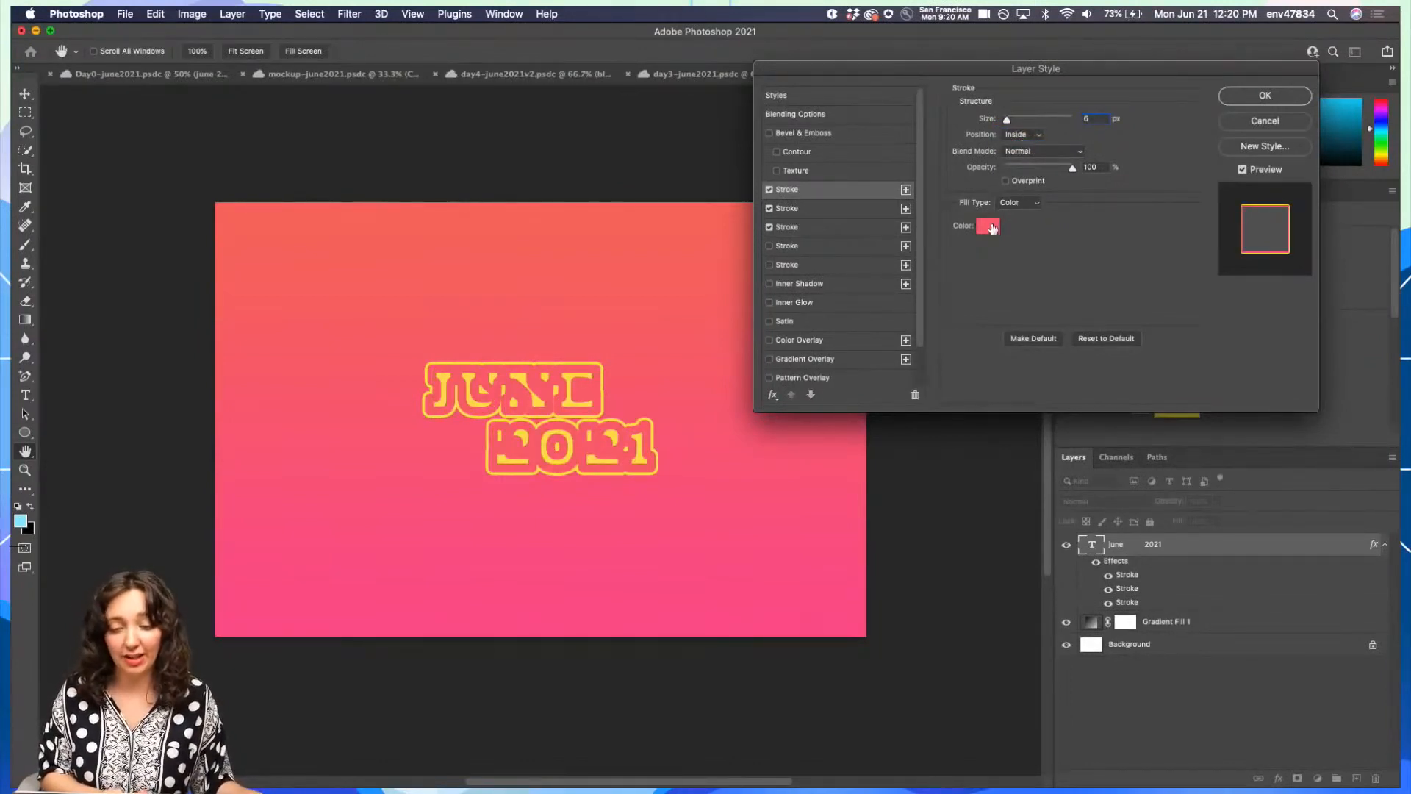
- Try several hues for the inside stroke, set its color to golden yellow ffc821, and apply the layer style
left_click(991, 227)
left_click(218, 336)
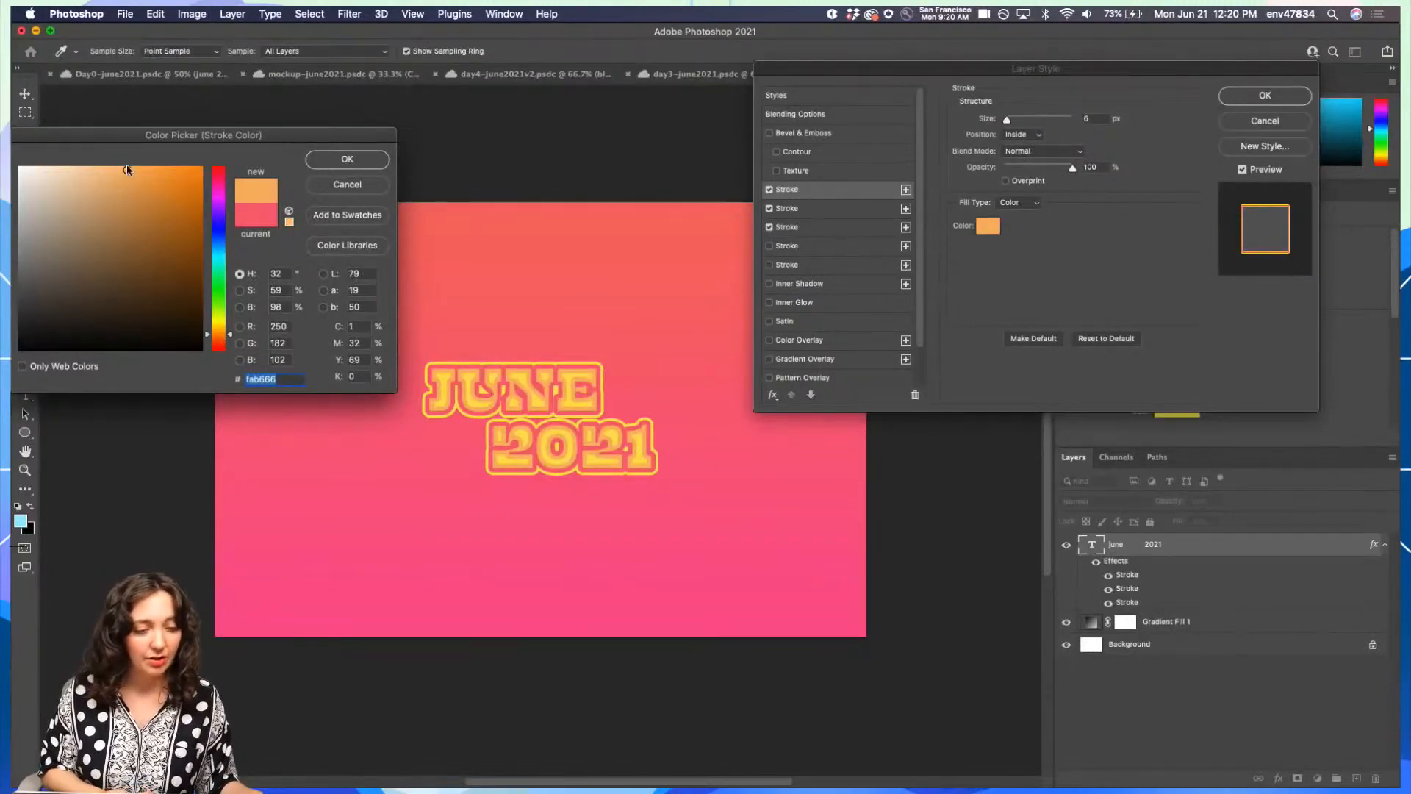
left_click(219, 260)
left_click(228, 305)
left_click(221, 320)
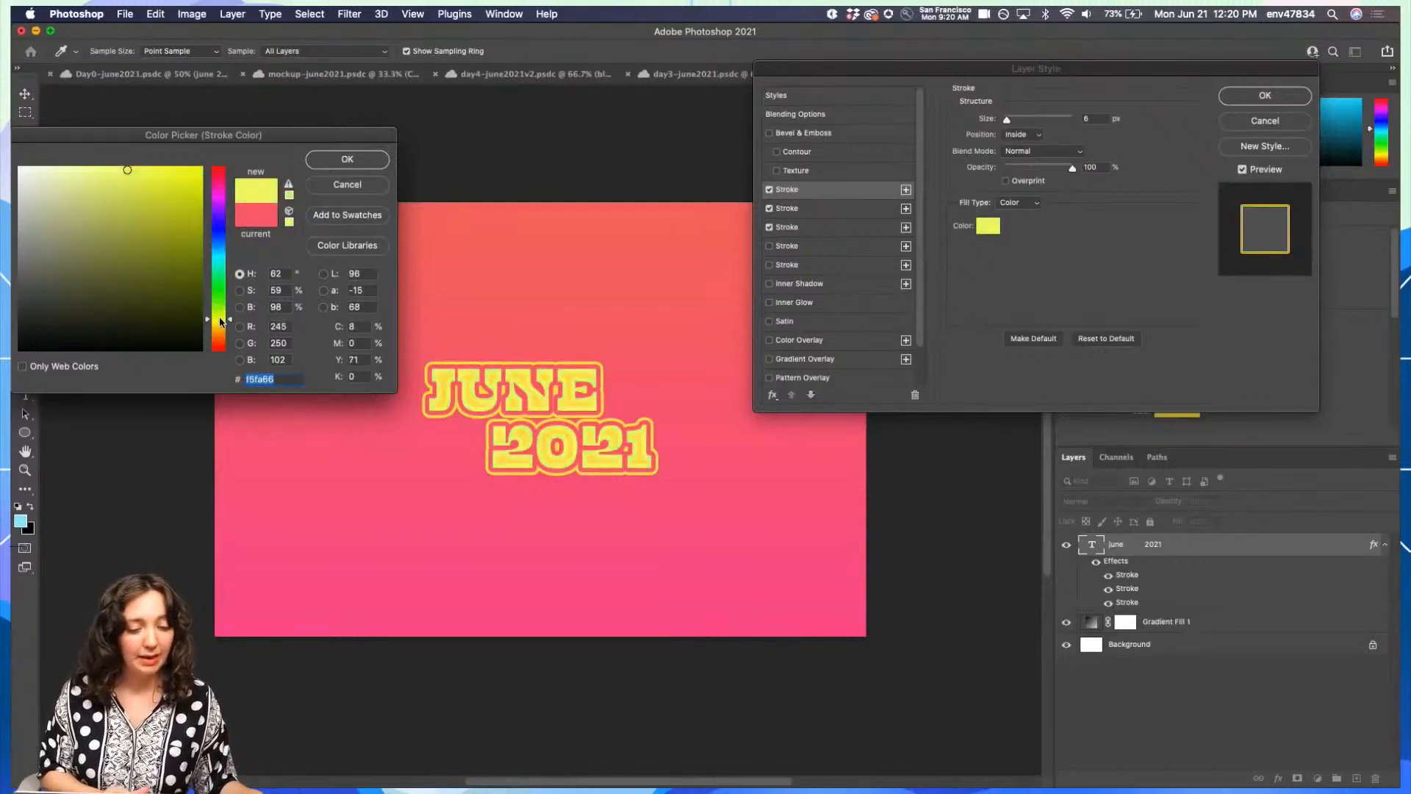
left_click(220, 304)
left_click(220, 327)
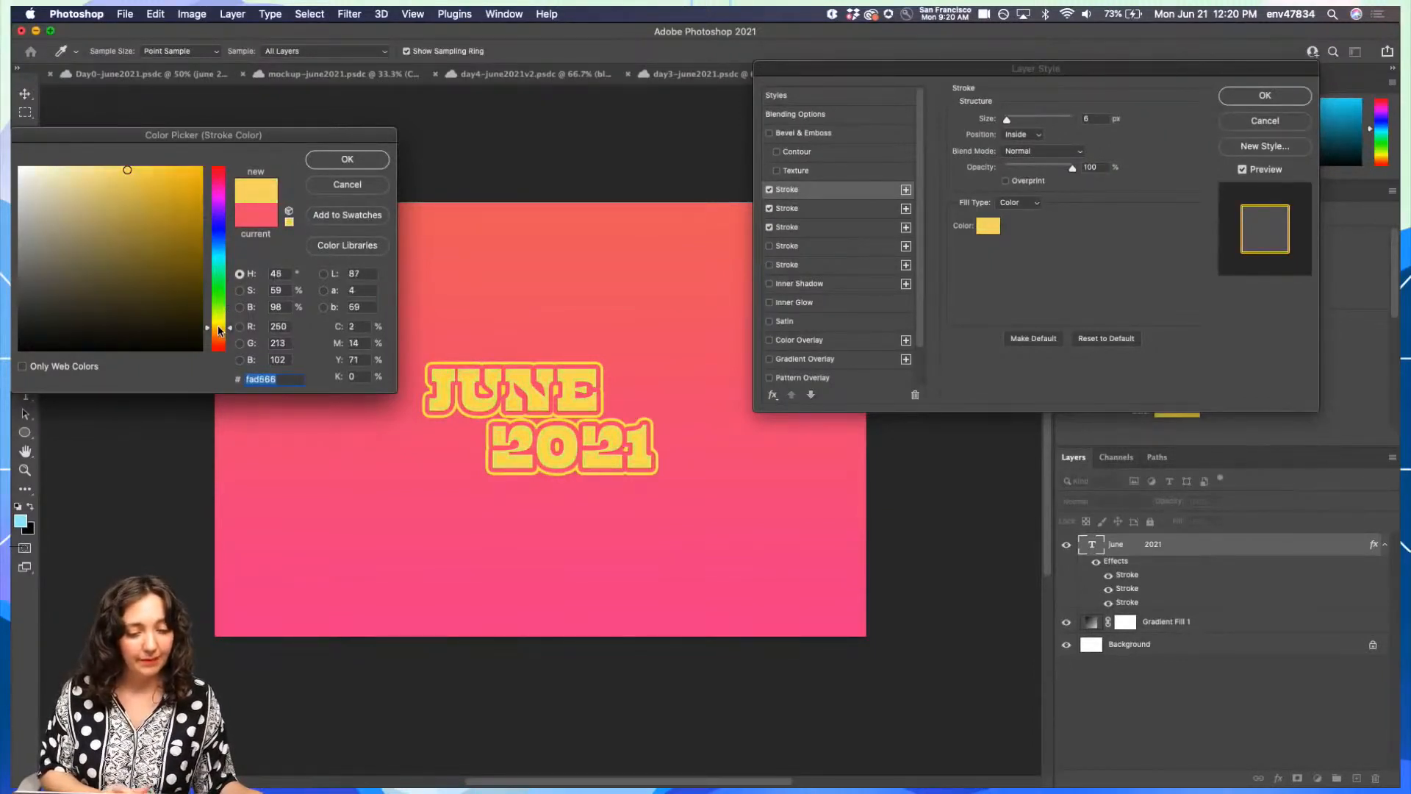
left_click(179, 167)
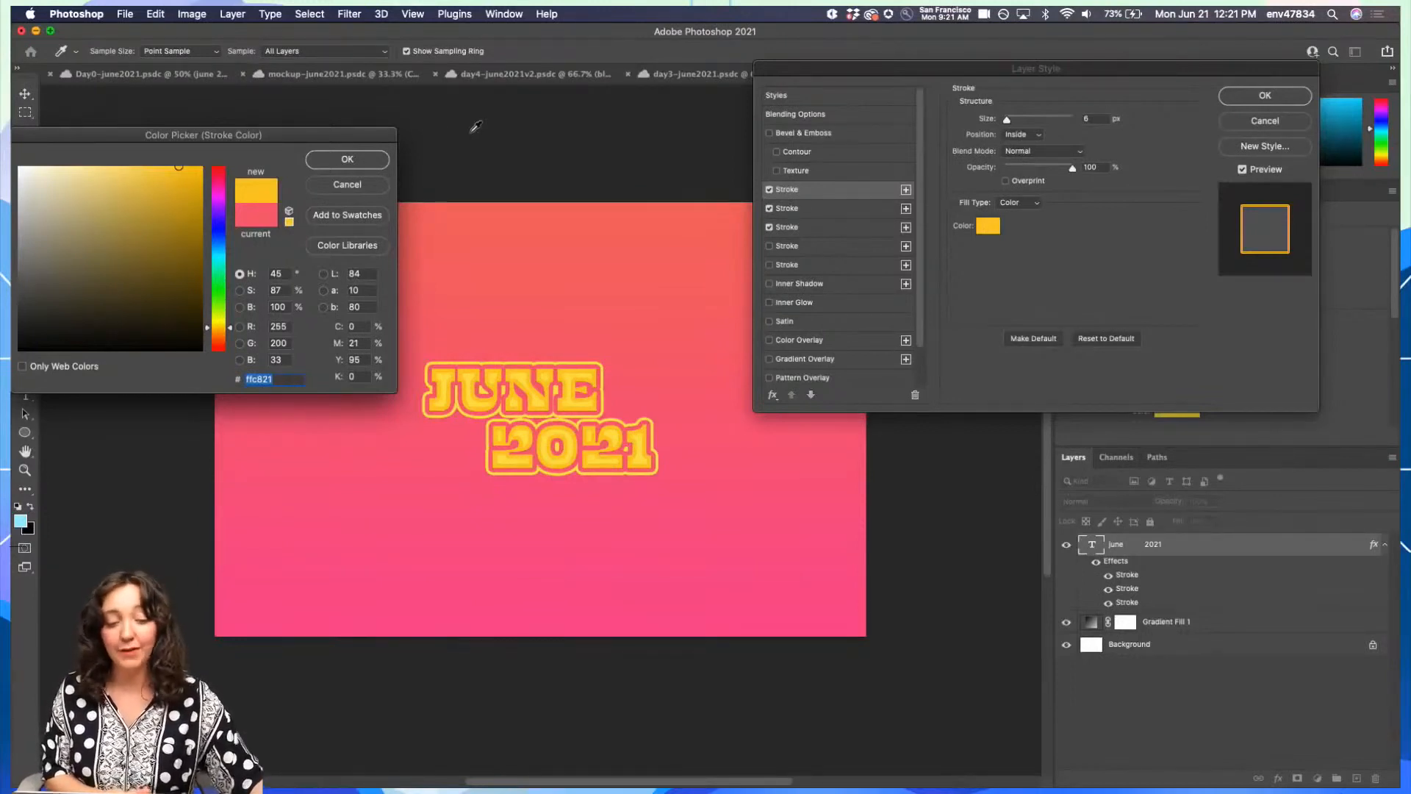
left_click(347, 161)
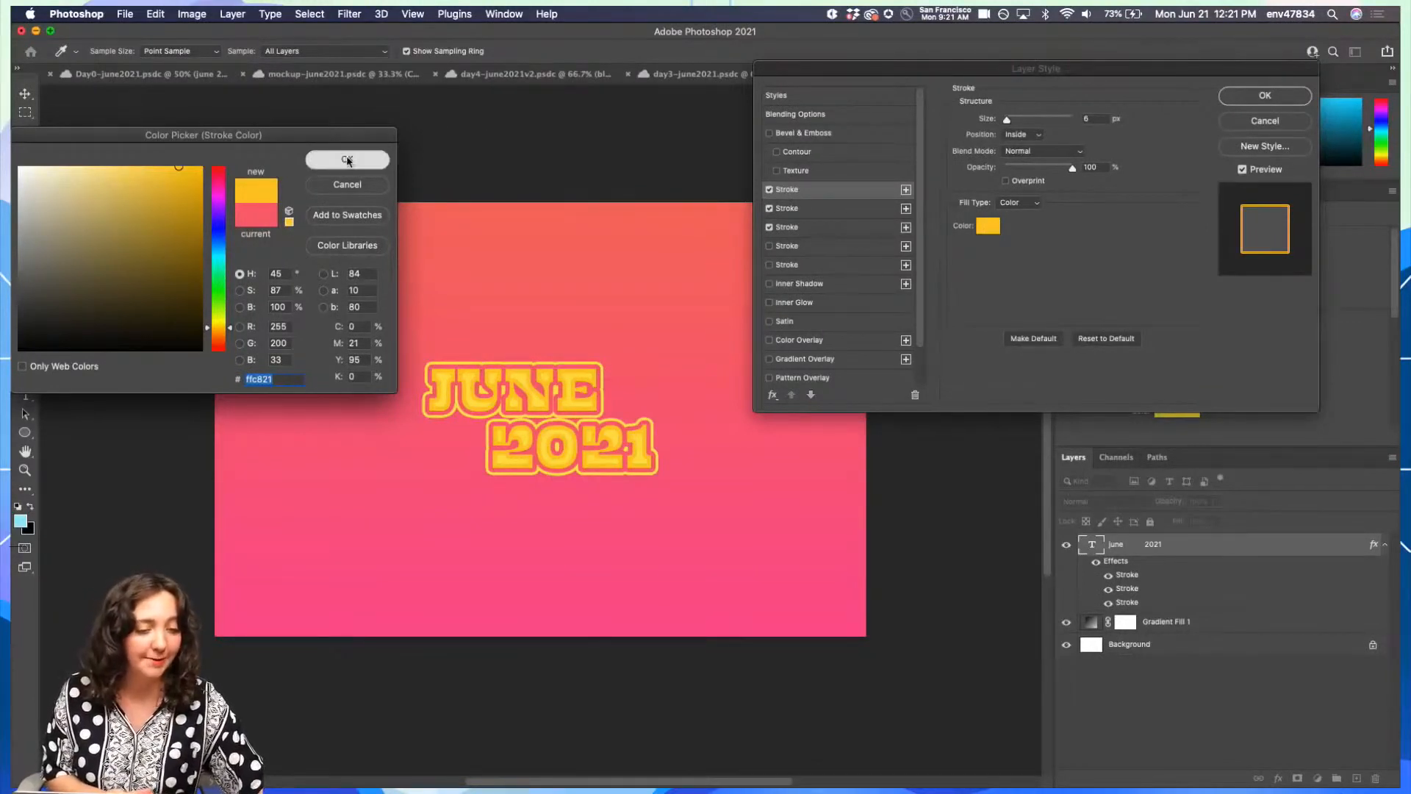
left_click(1291, 98)
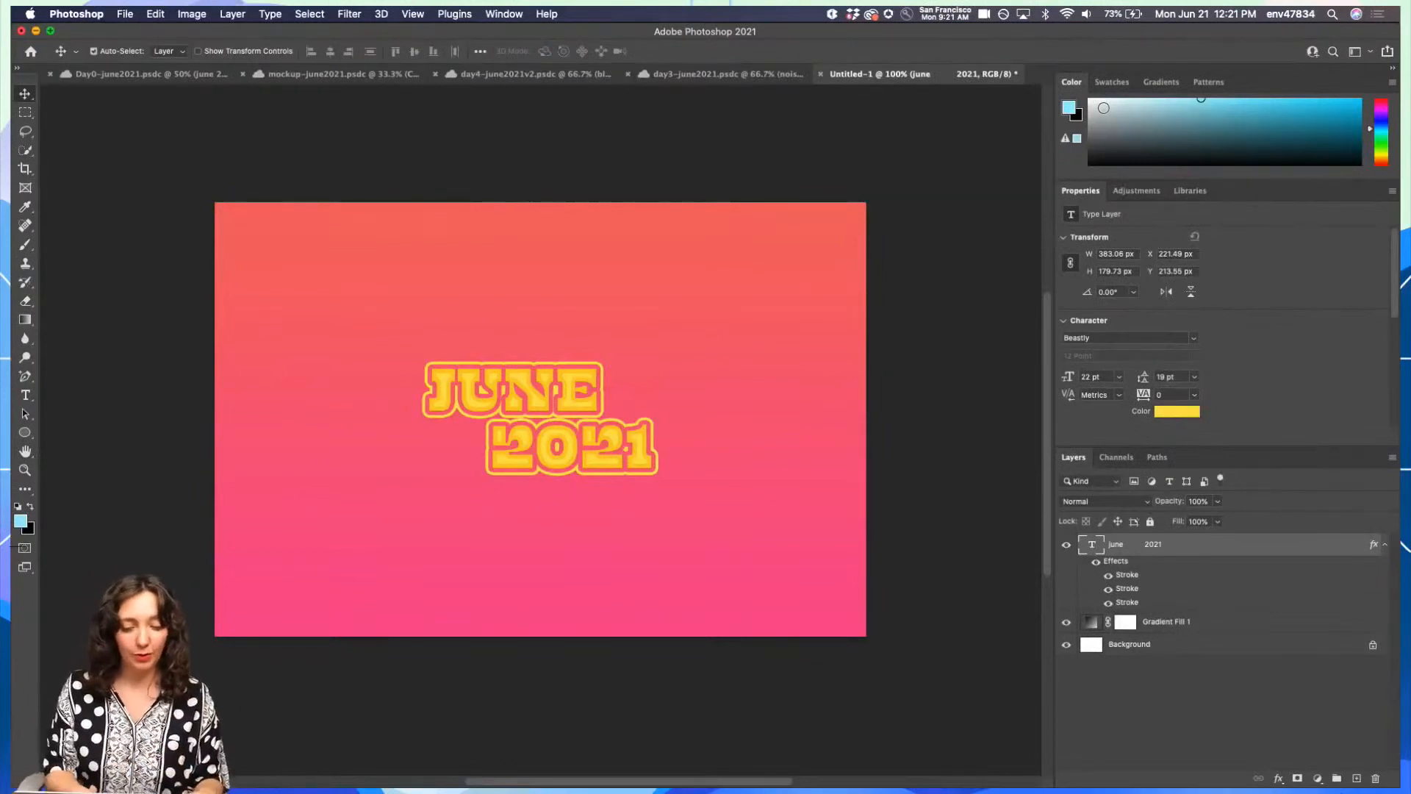
key("super+equal")
key("super+equal")
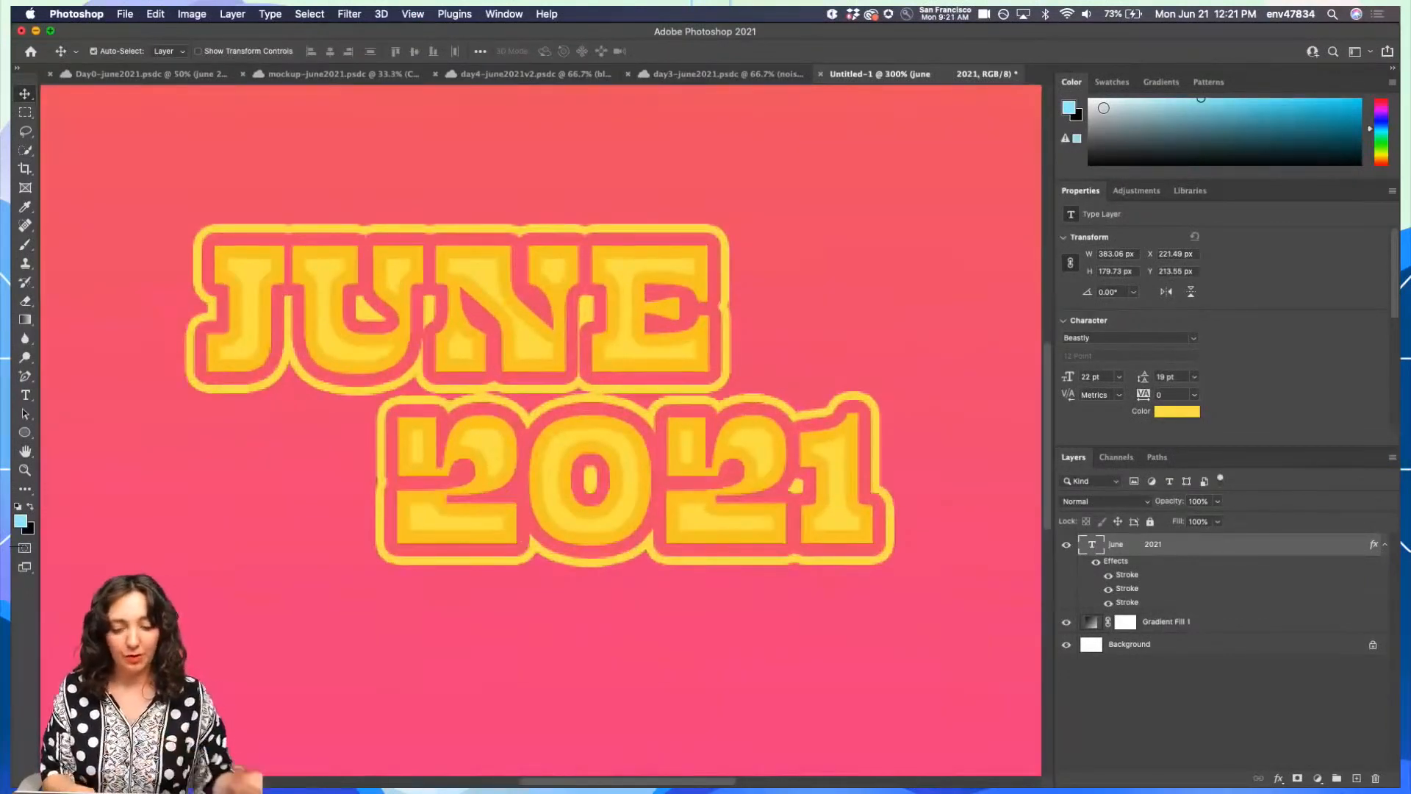
key("super+minus")
key("super+minus")
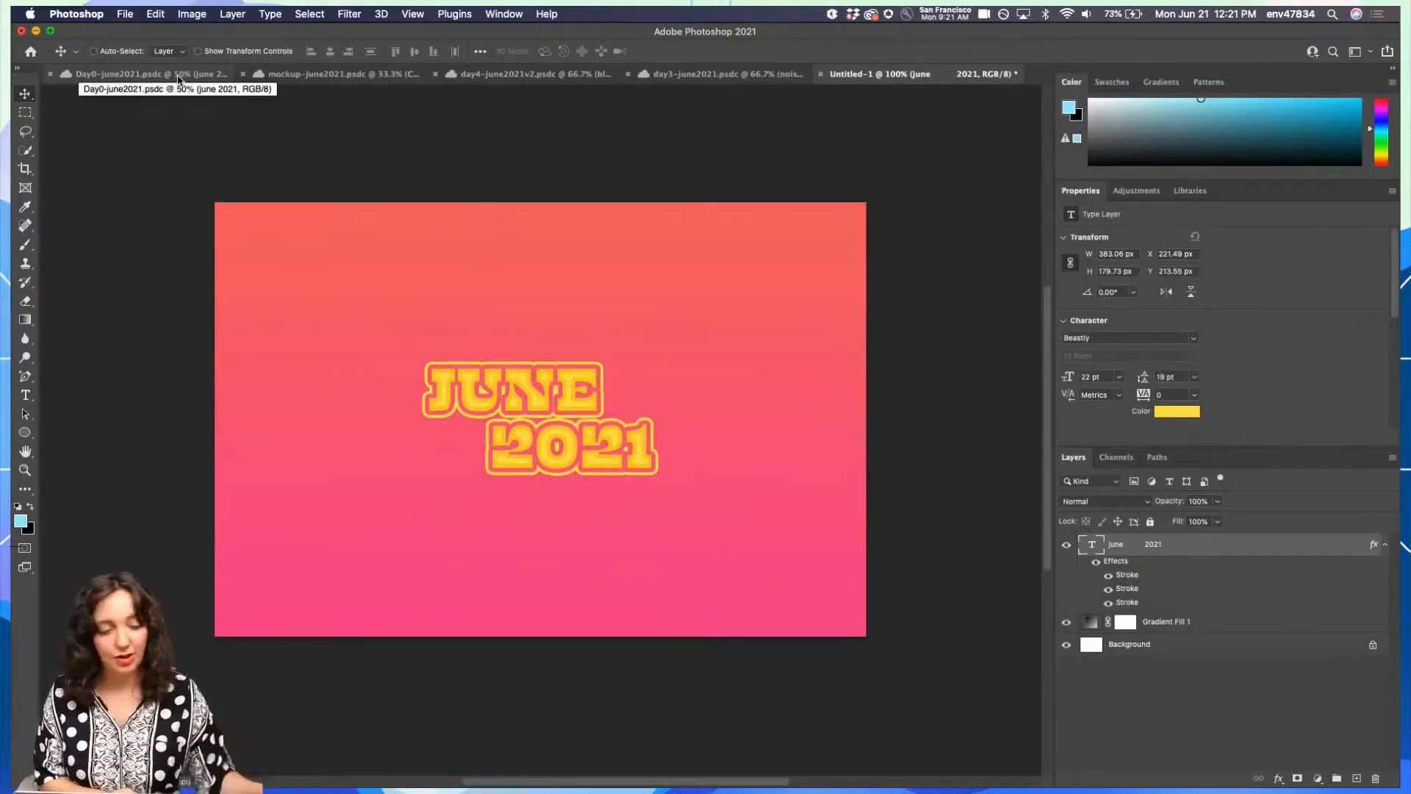
- Switch to the Day0-june2021.psdc document, make Group 1 visible, and inspect the June 2021 lettering at 100%
left_click(178, 78)
left_click(1067, 572)
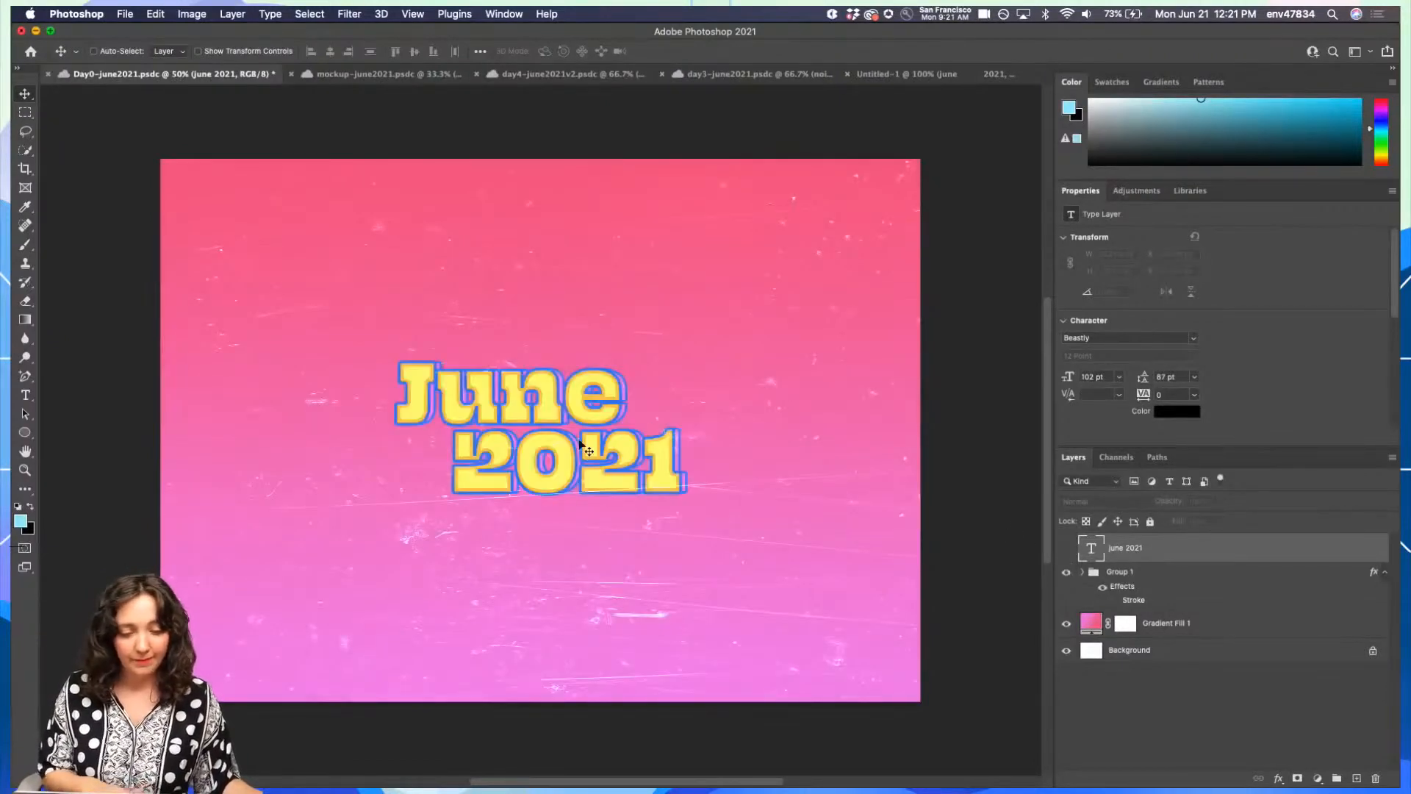
key("super+1")
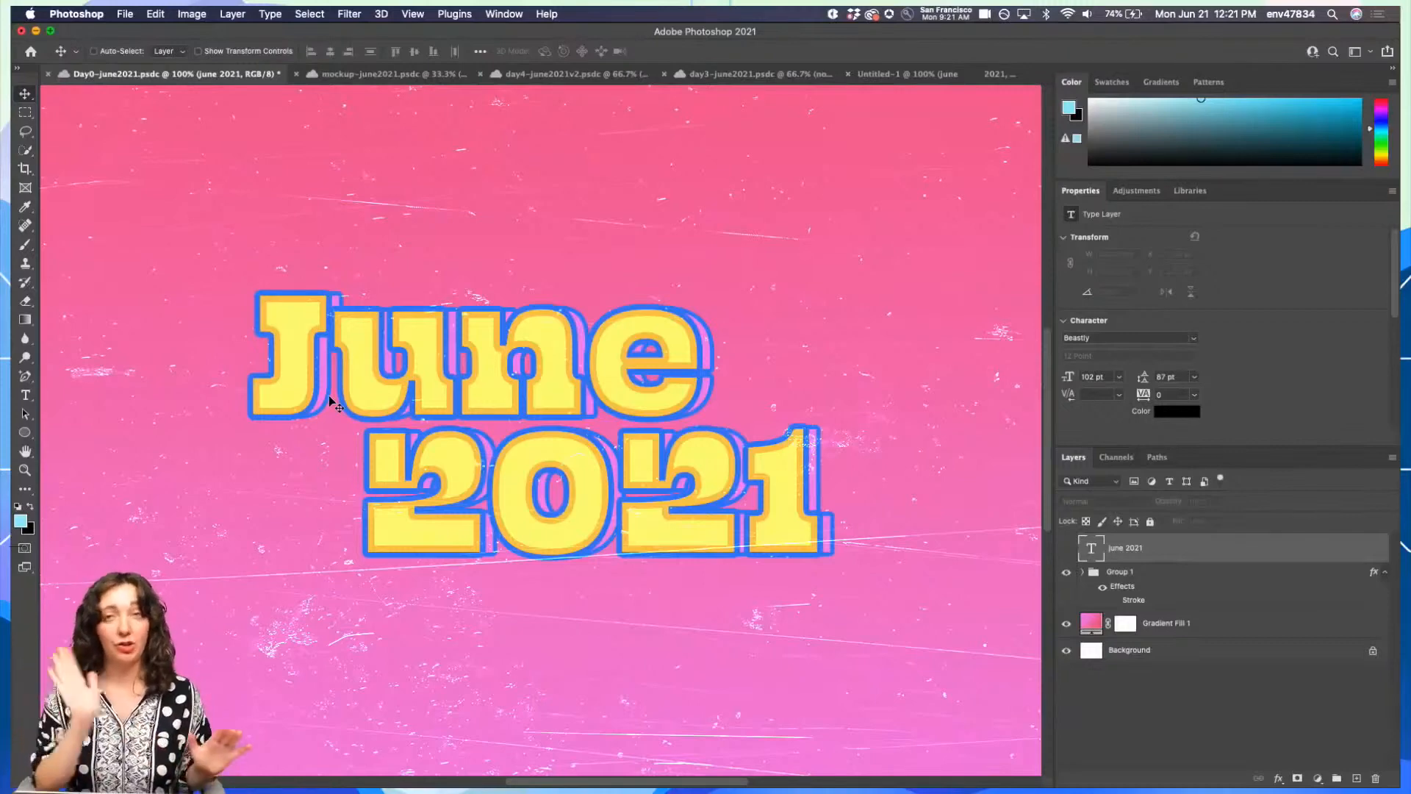
key("super+minus")
key("super+minus")
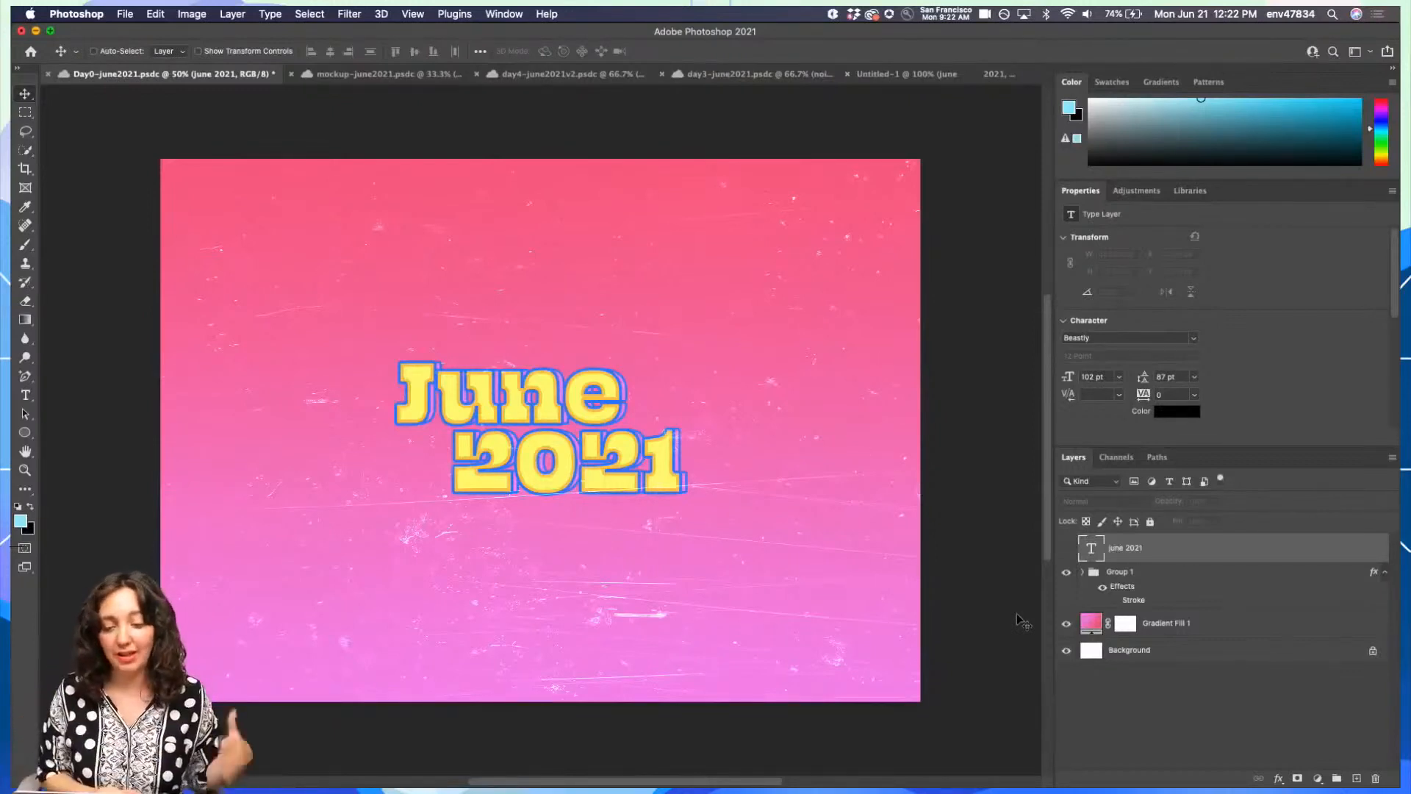
- Export the Day0-june2021 artwork to the Desktop as a PNG named discord_day1.png
left_click(126, 10)
mouse_move(154, 228)
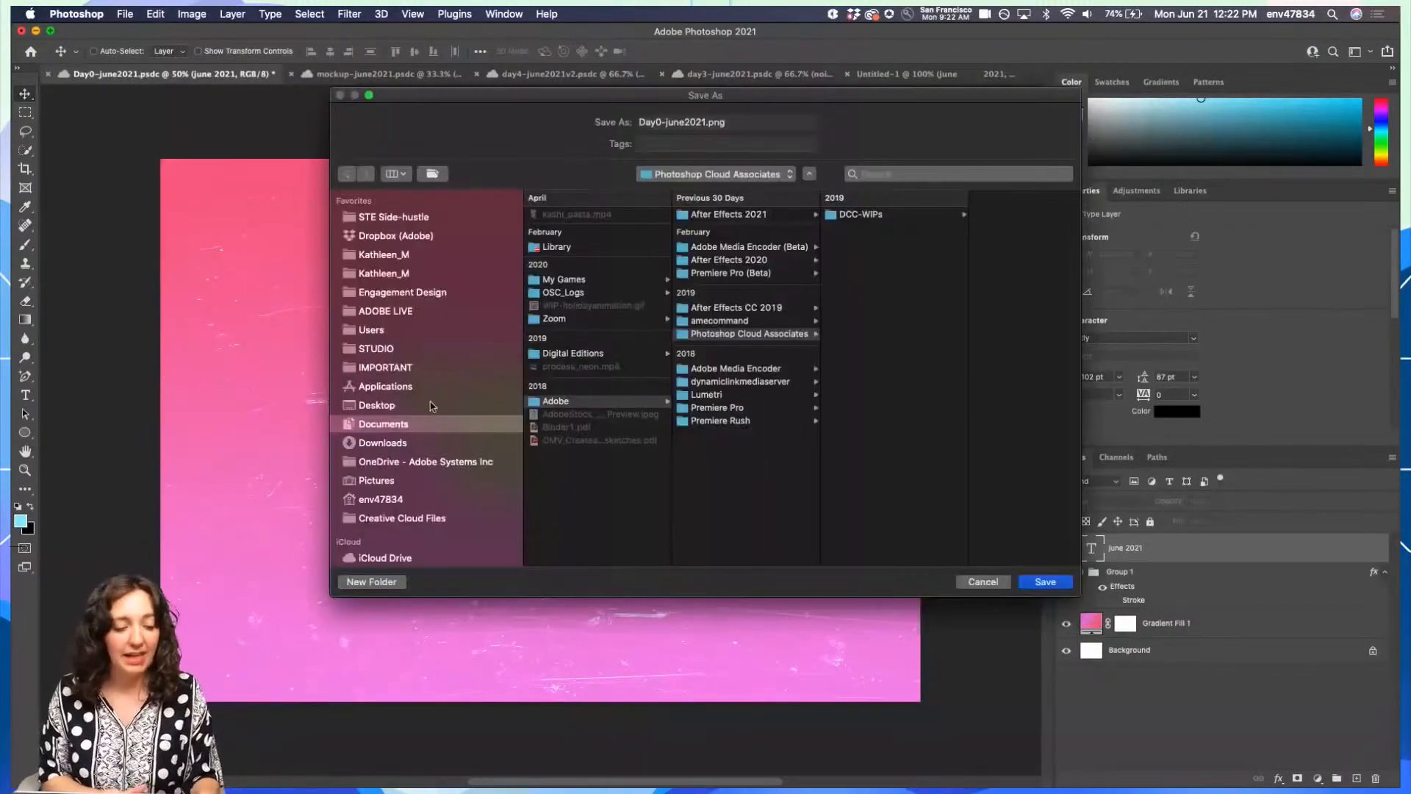
left_click(439, 403)
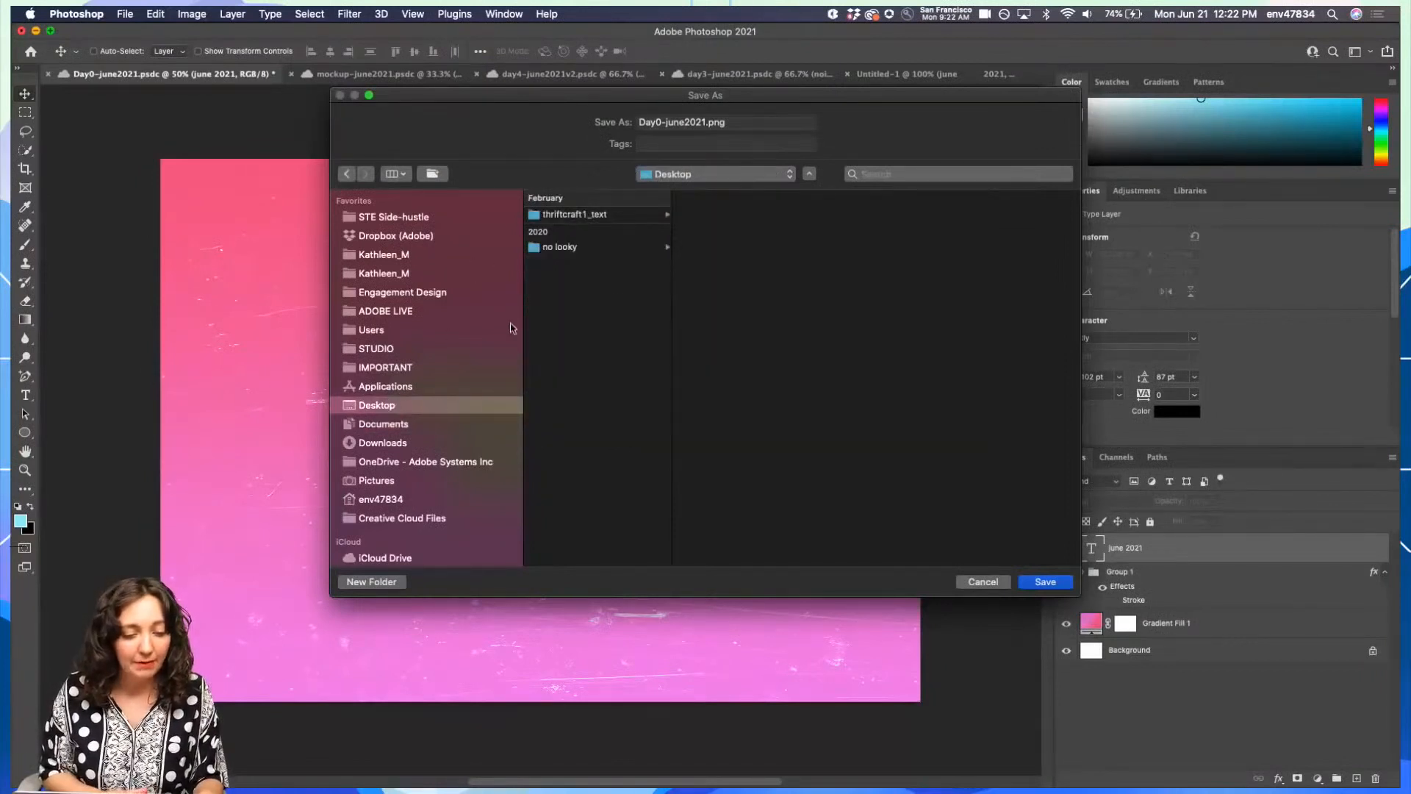
left_click_drag(705, 124, 593, 121)
type("discord_day")
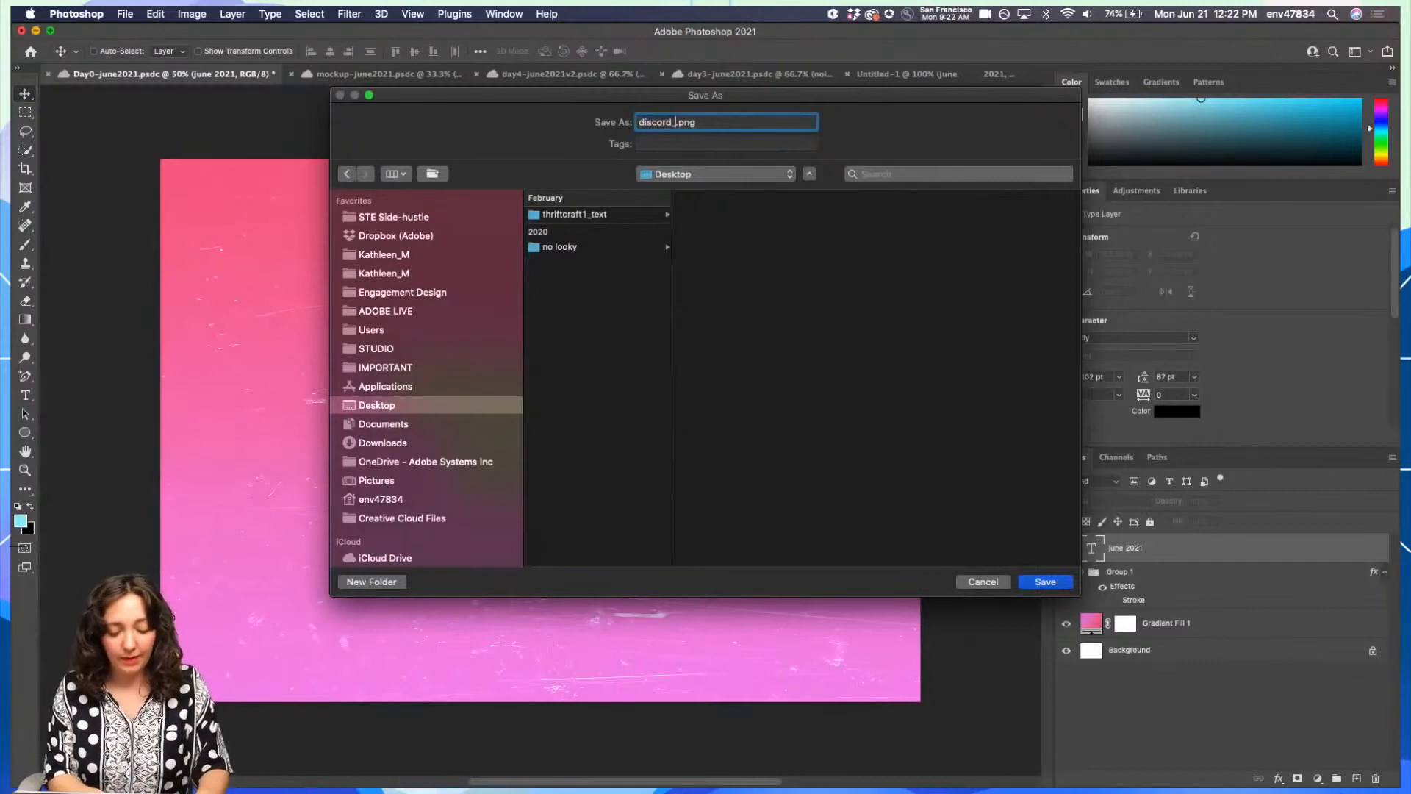
key("Return")
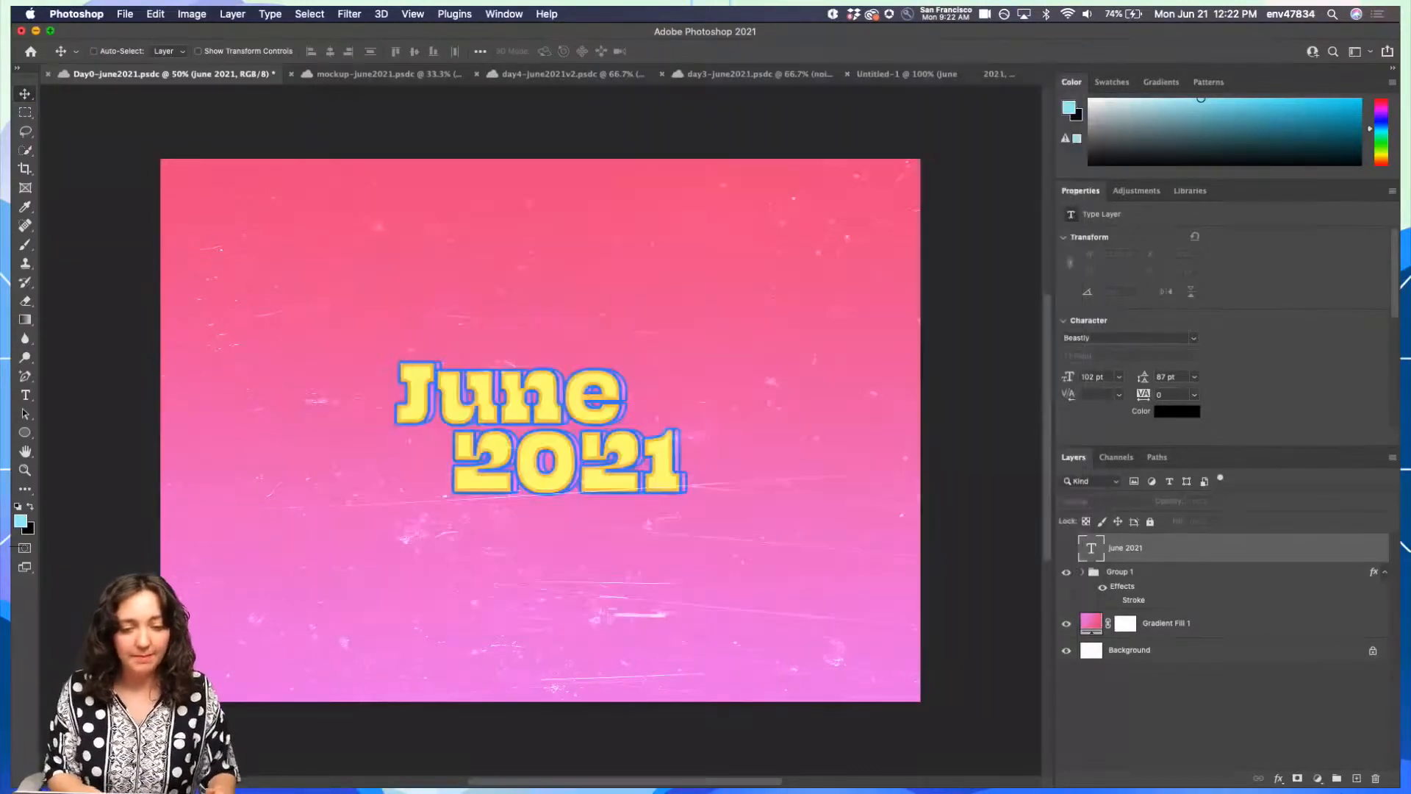
- Switch to Discord and attach discord_day1.png from the Desktop in the Adobe Photoshop server's challenge channel
mouse_move(642, 787)
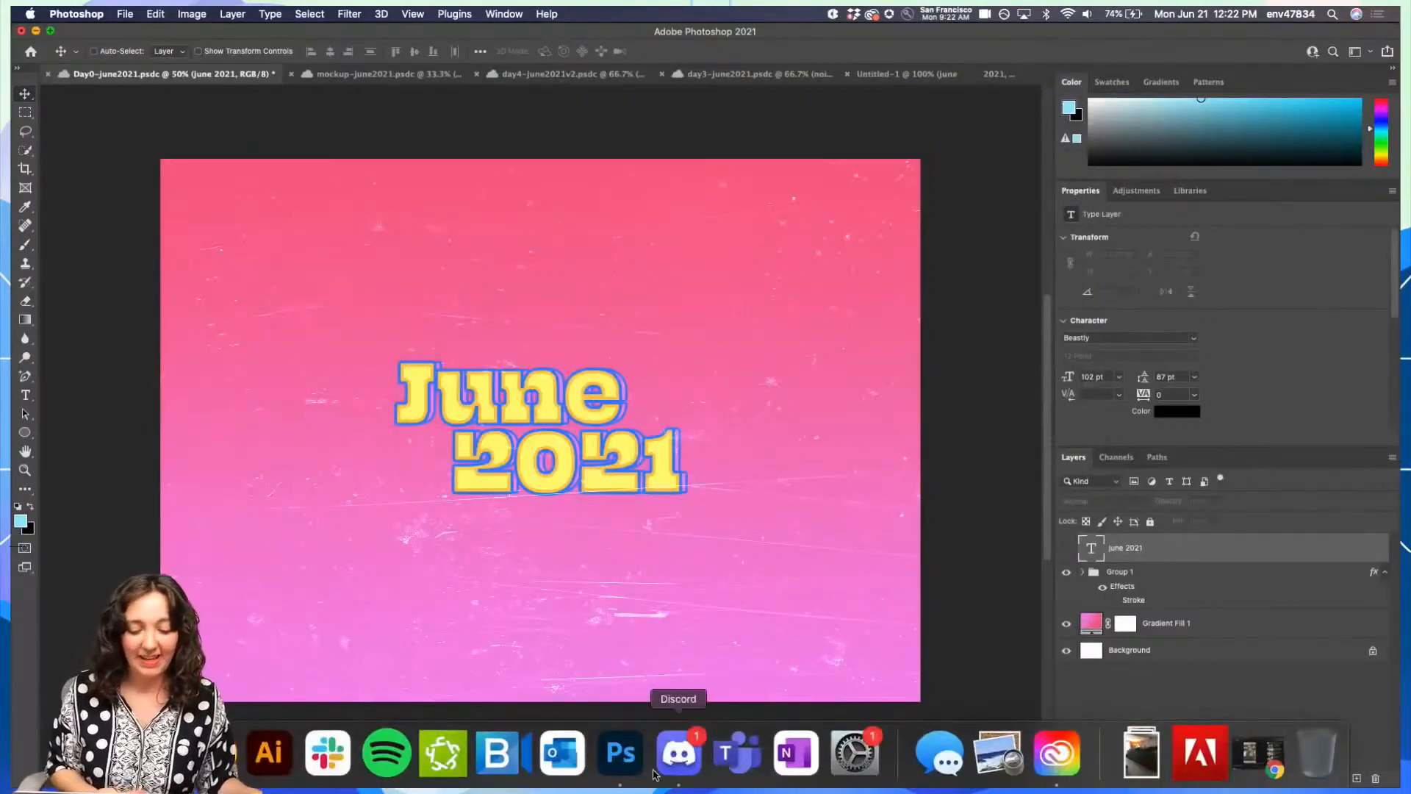
left_click(677, 761)
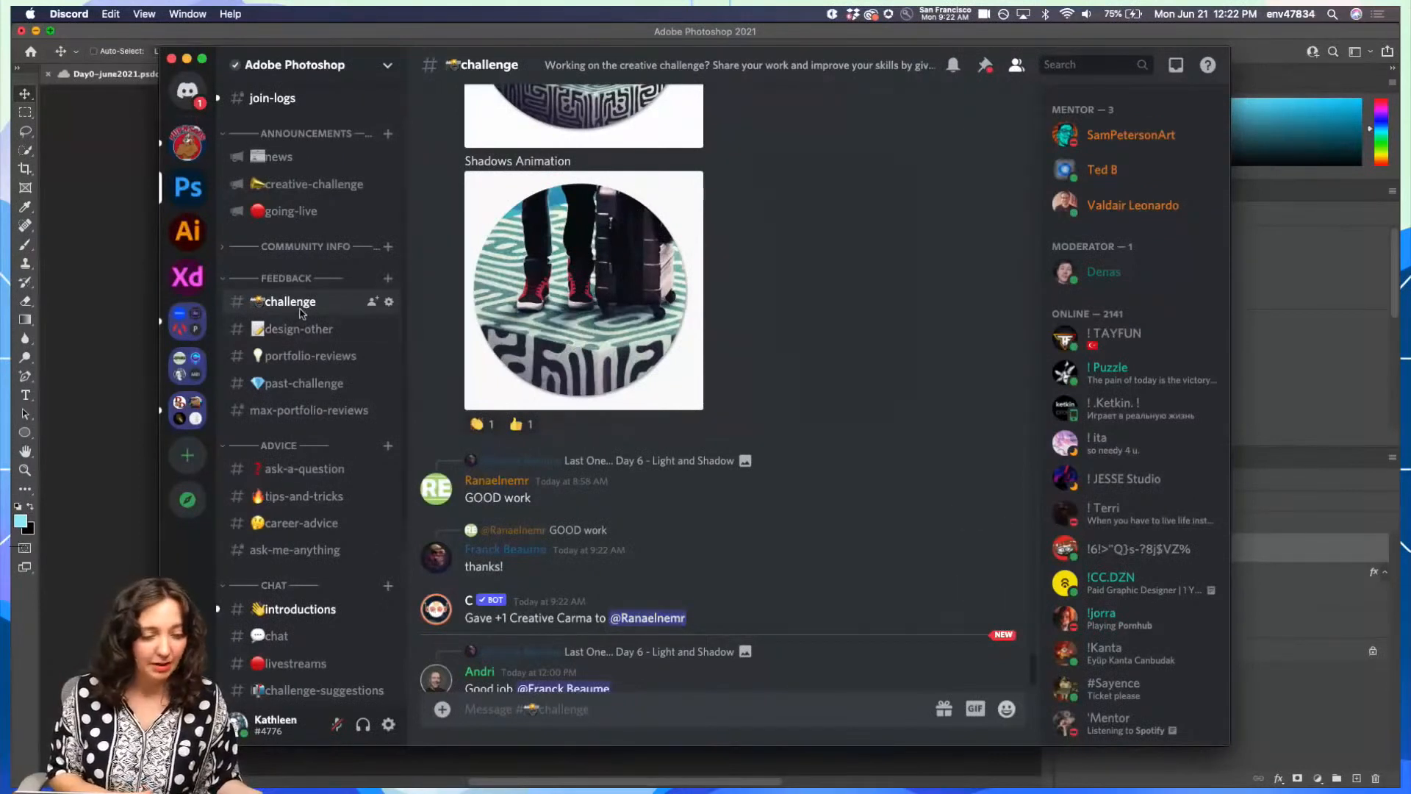
left_click(442, 709)
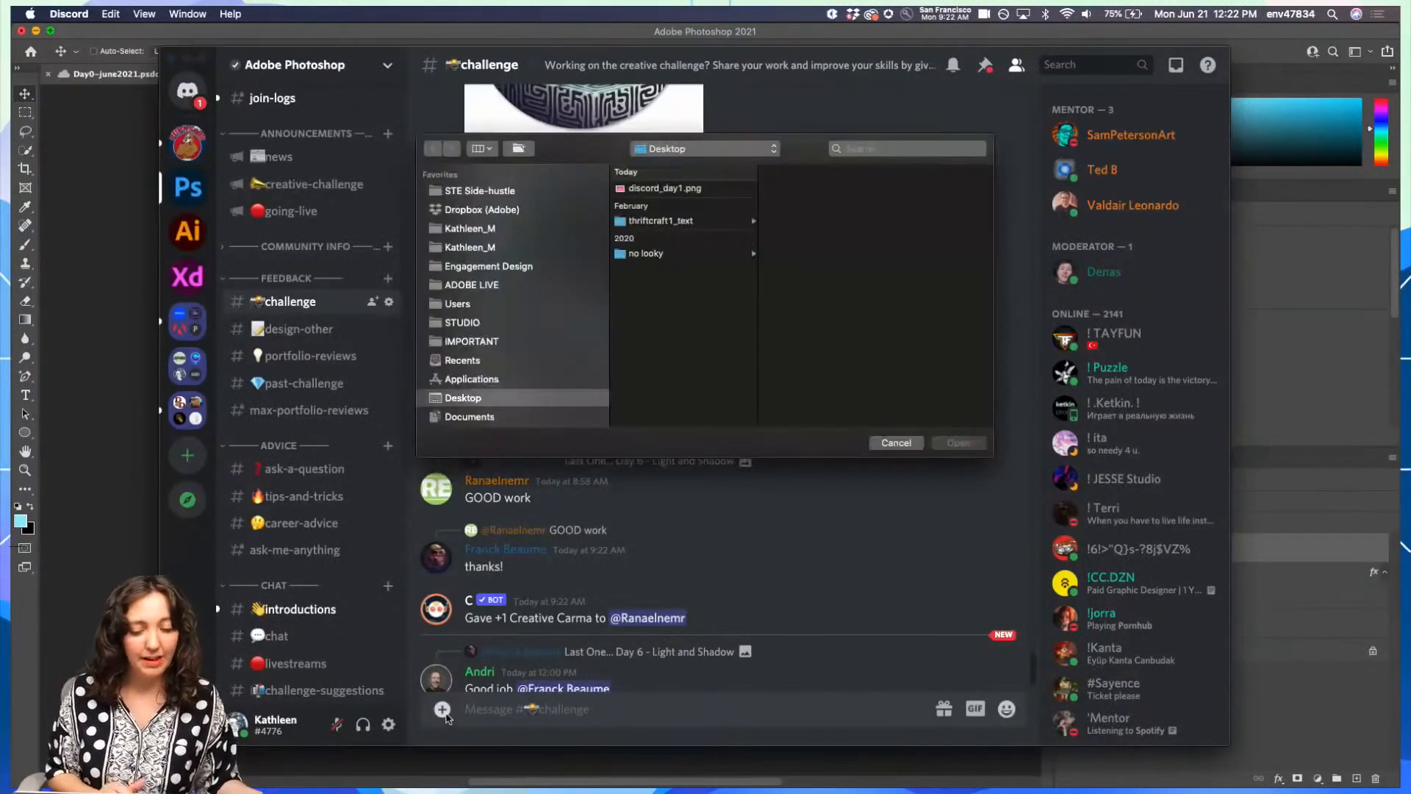
left_click(661, 189)
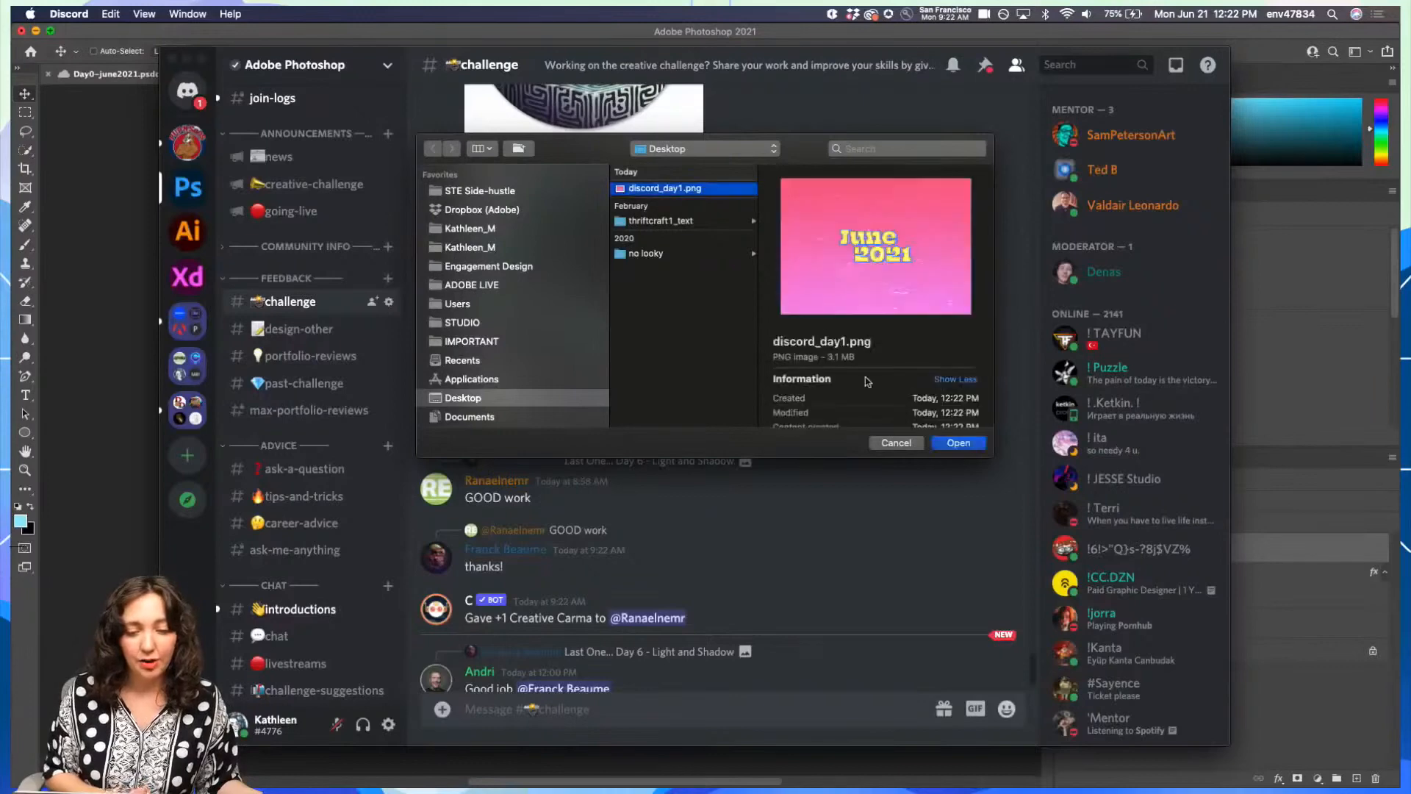
left_click(959, 443)
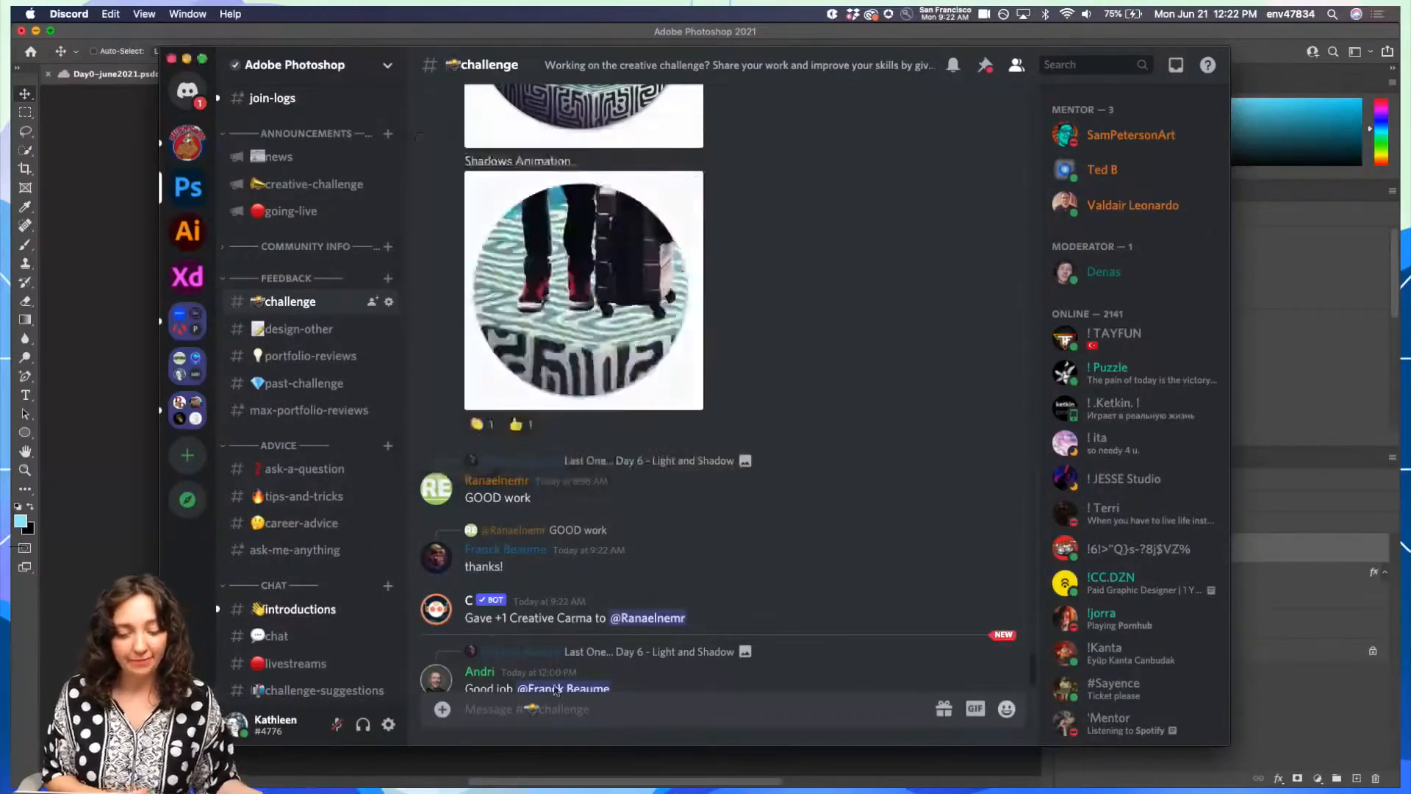
- Add the comment "How do we feel about day 0? Do we like the font choice?" and upload the image
type("How do we feel about ")
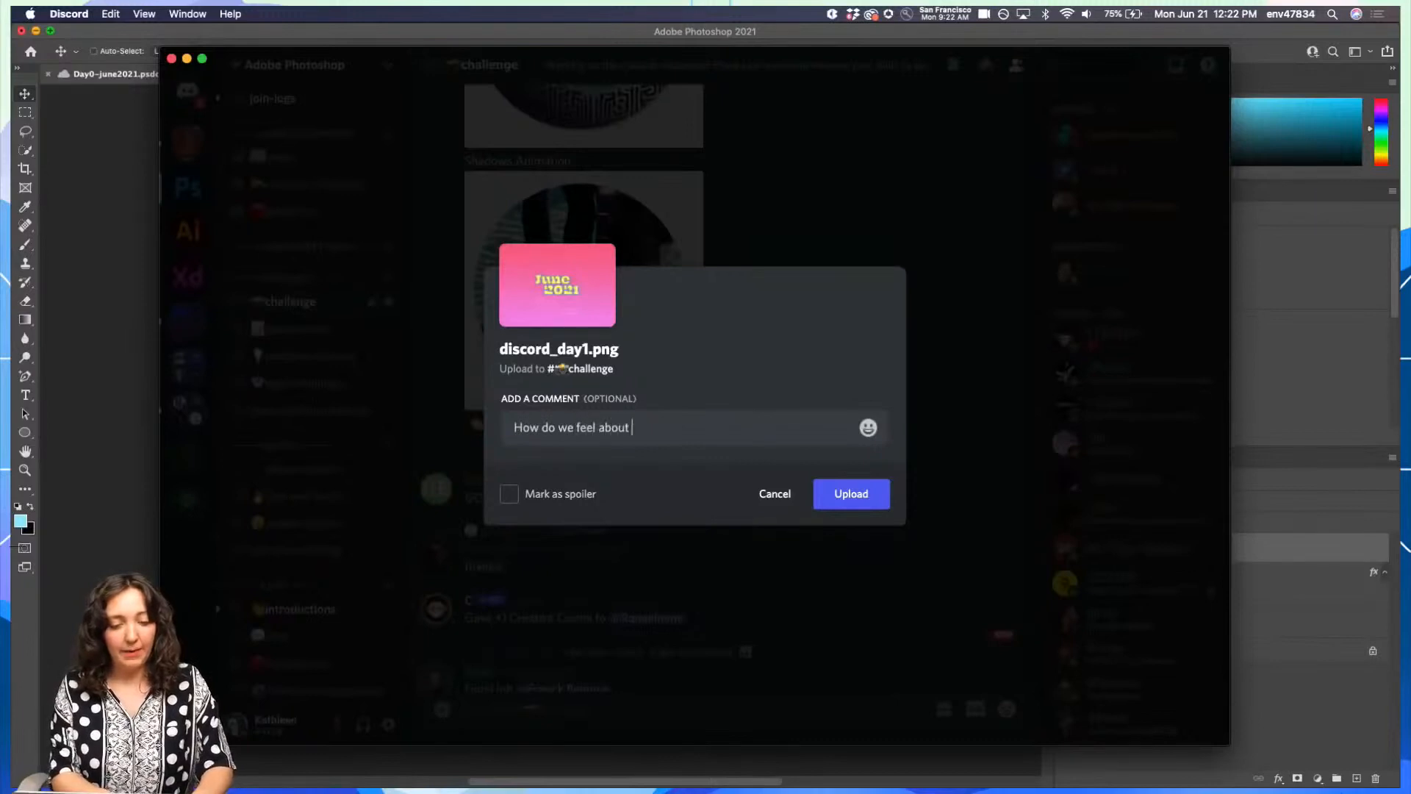
type("day 0? Do we ")
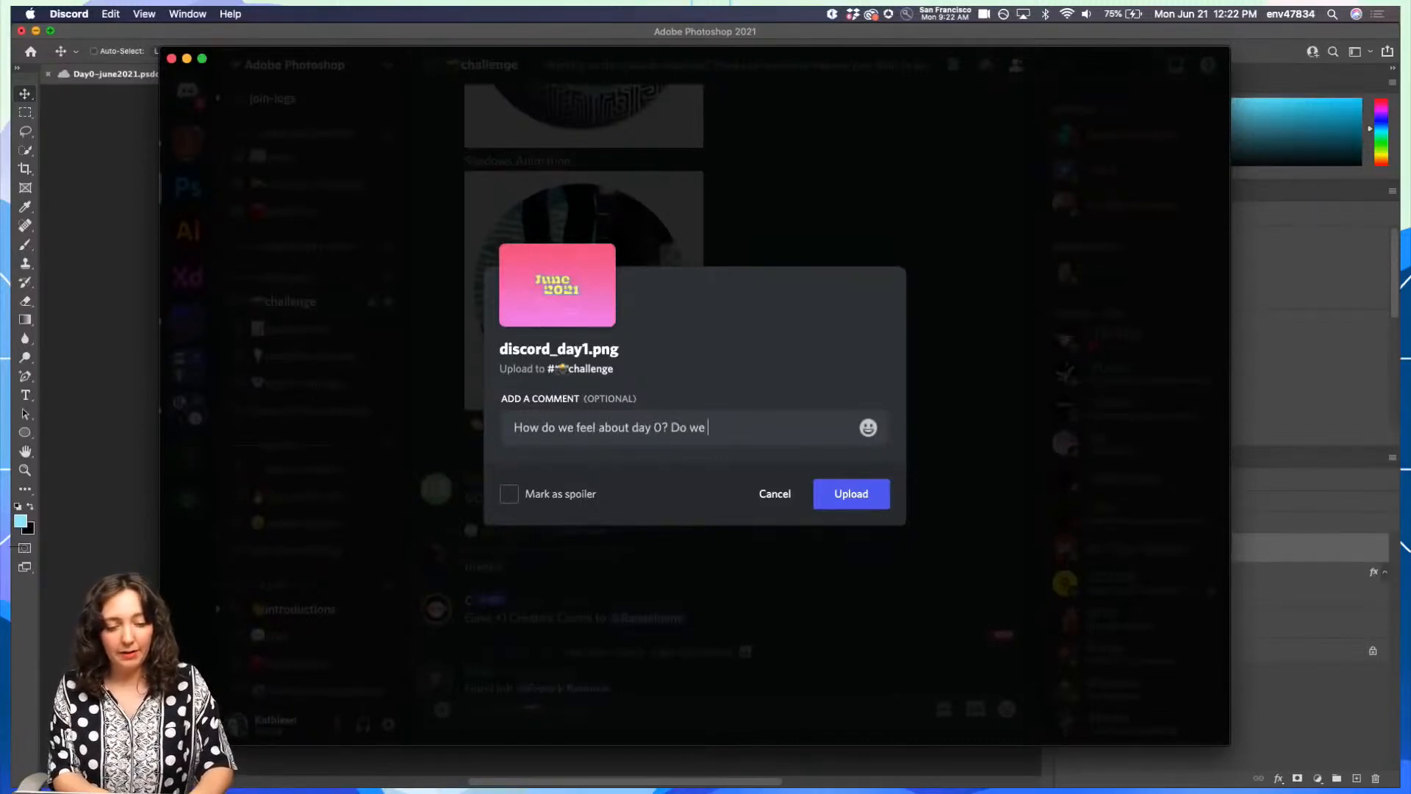
type("like the font choice?")
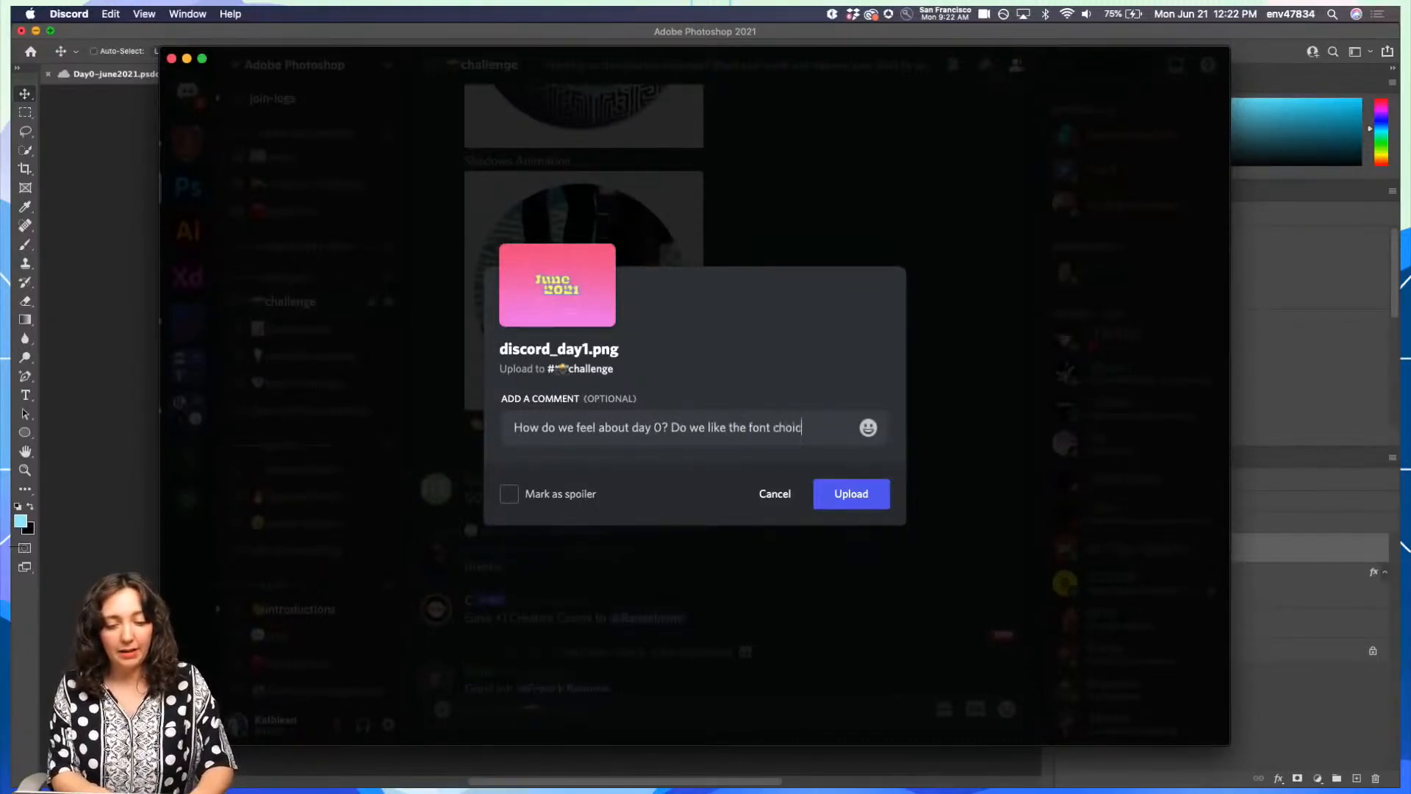
left_click(851, 494)
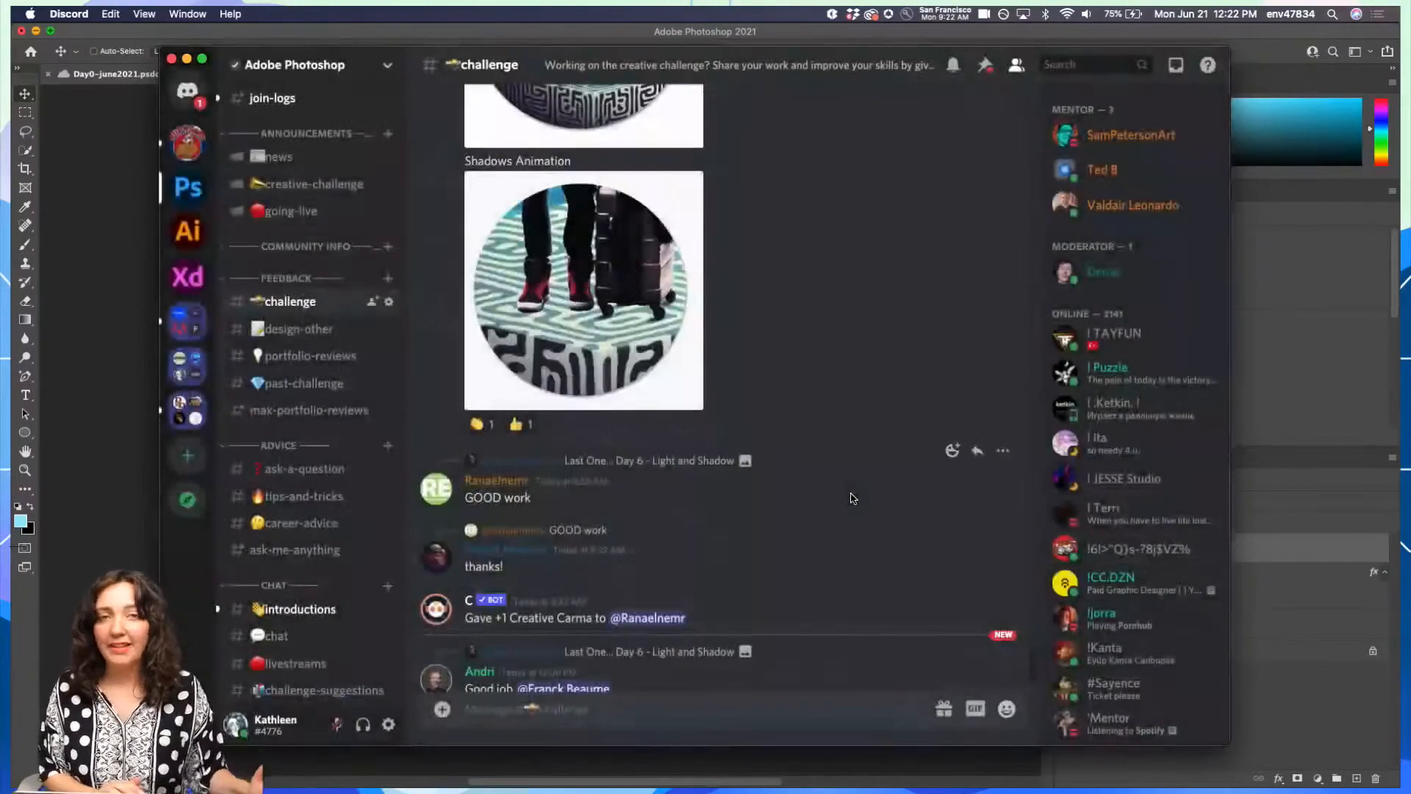